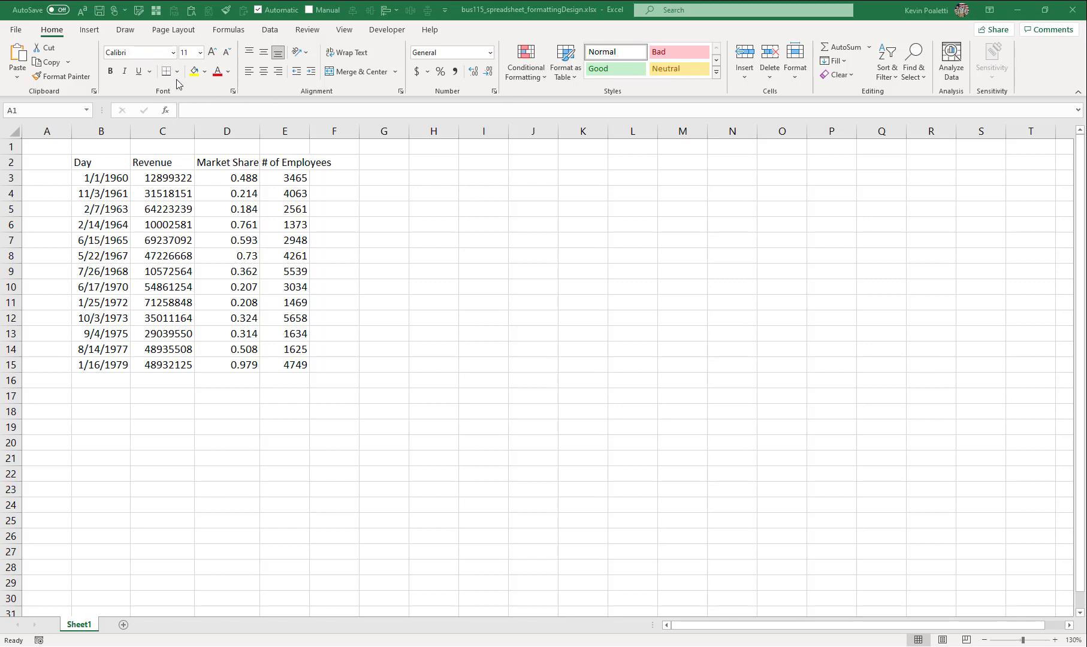
- Set the workbook's theme colors to the Custom 1 palette and its theme fonts to Arial
left_click(189, 31)
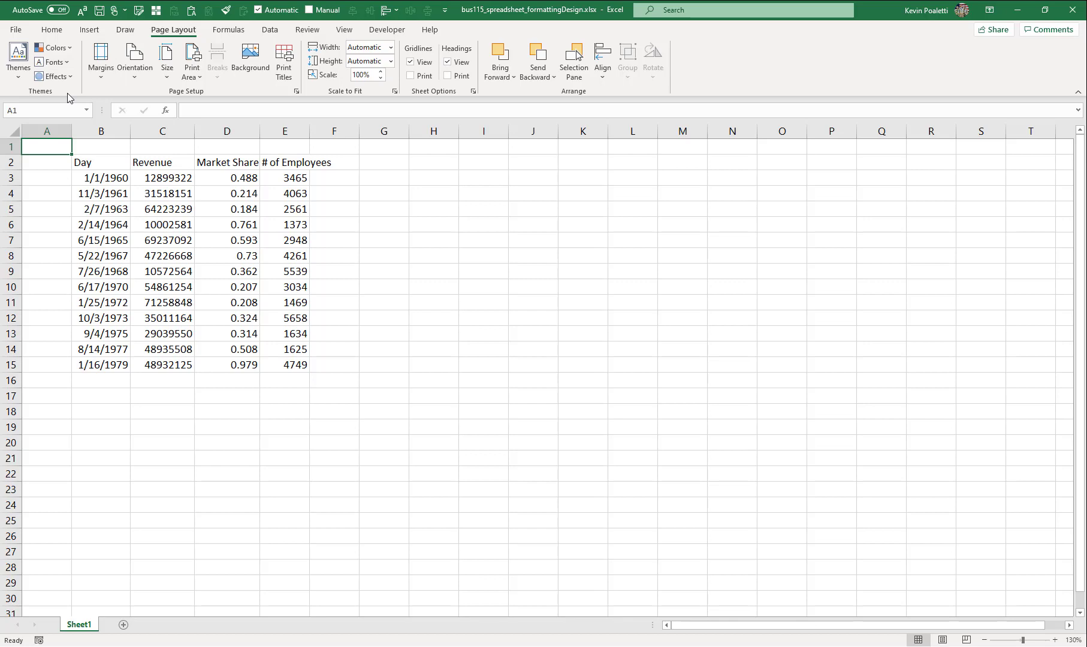
left_click(72, 48)
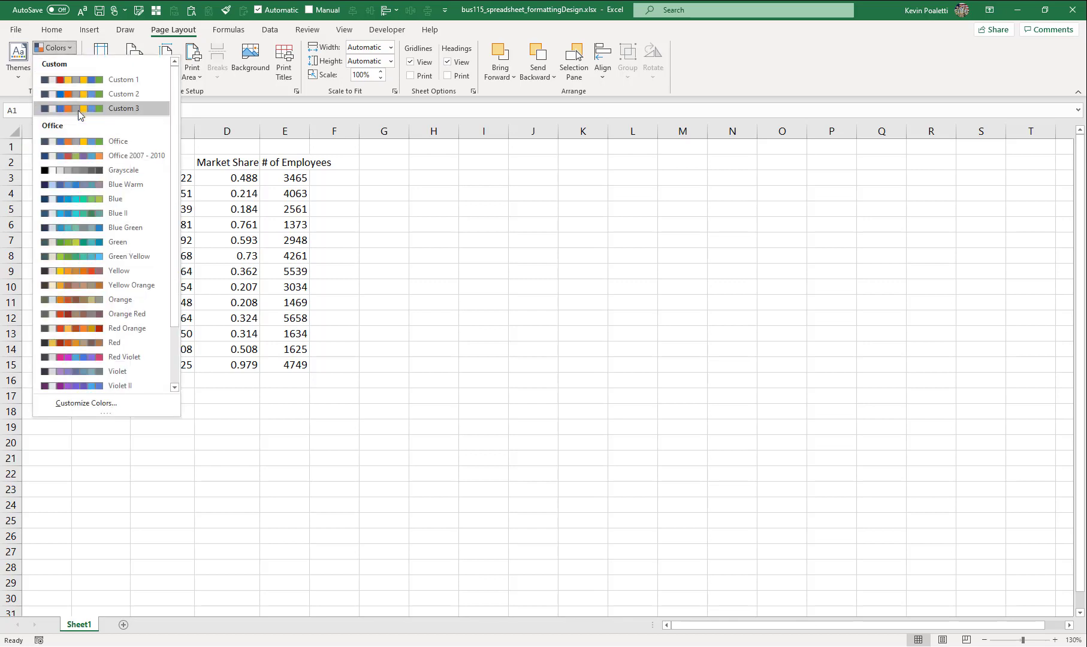
left_click(87, 82)
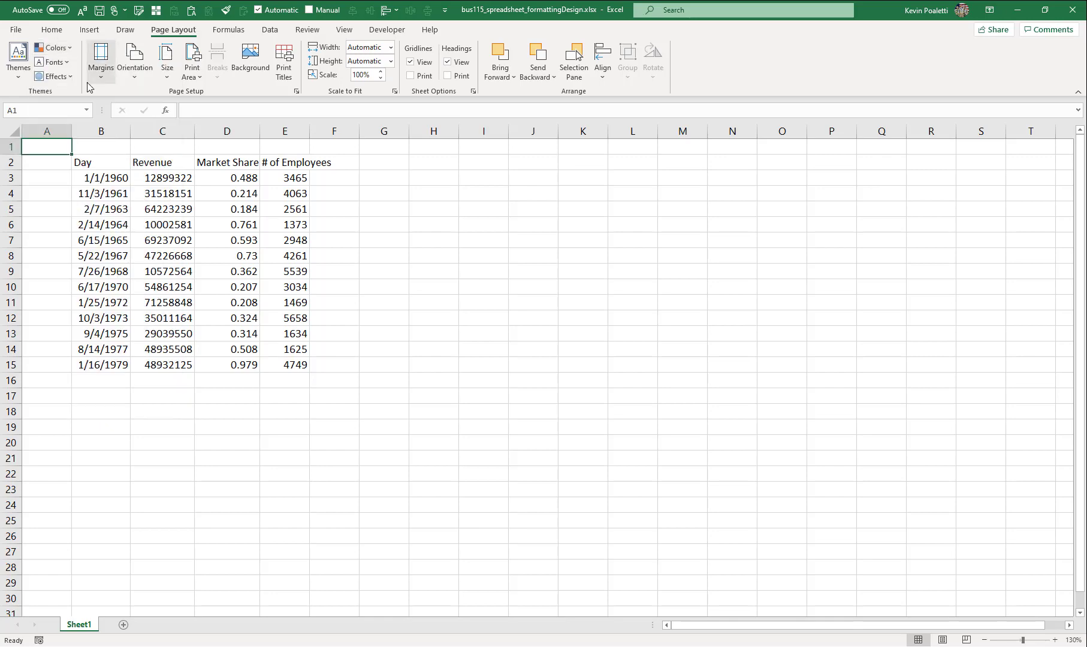
left_click(54, 62)
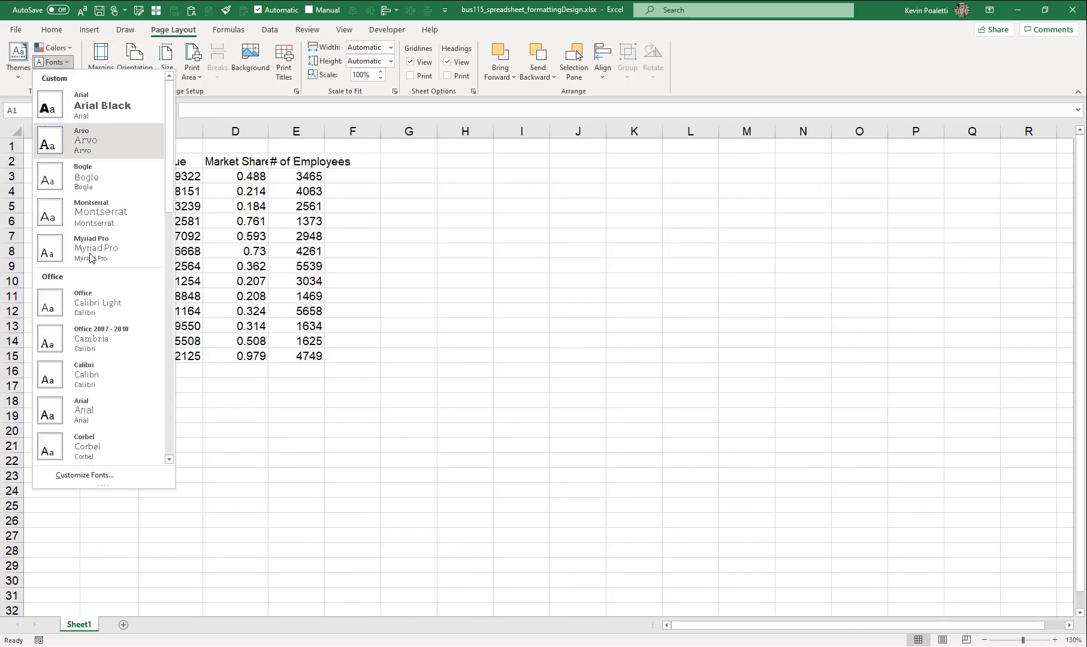
left_click(90, 420)
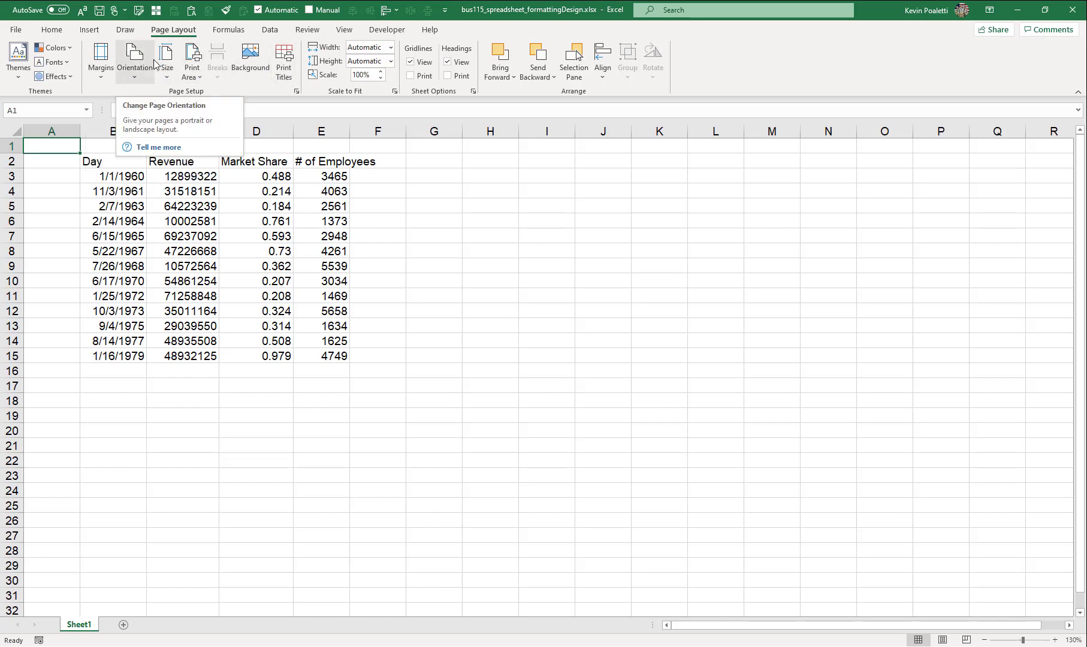
left_click(52, 29)
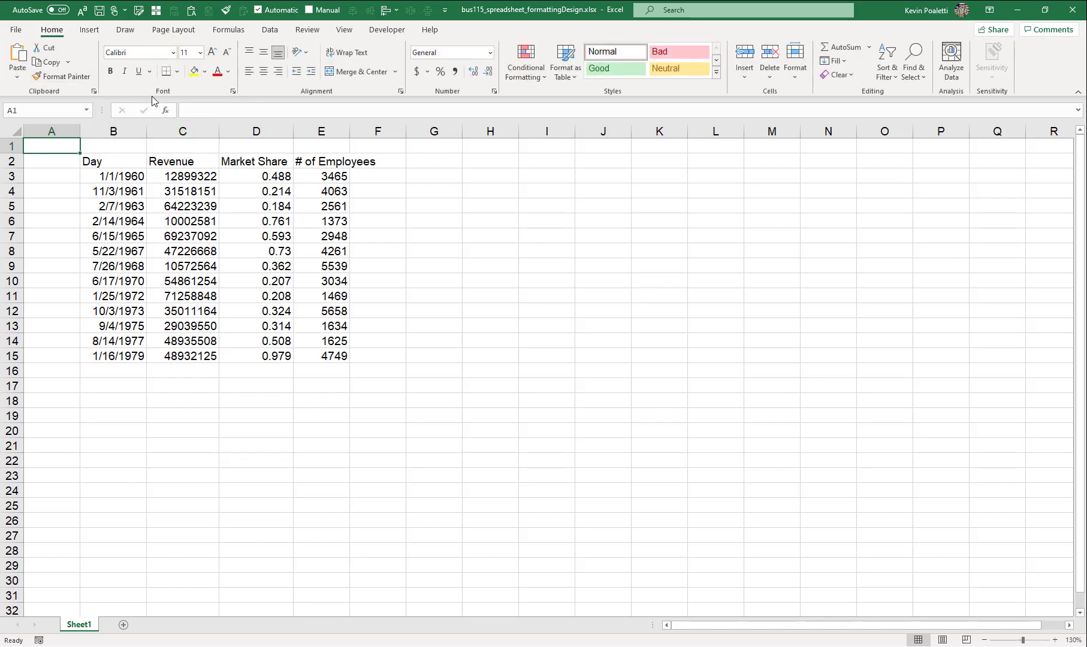
left_click(121, 156)
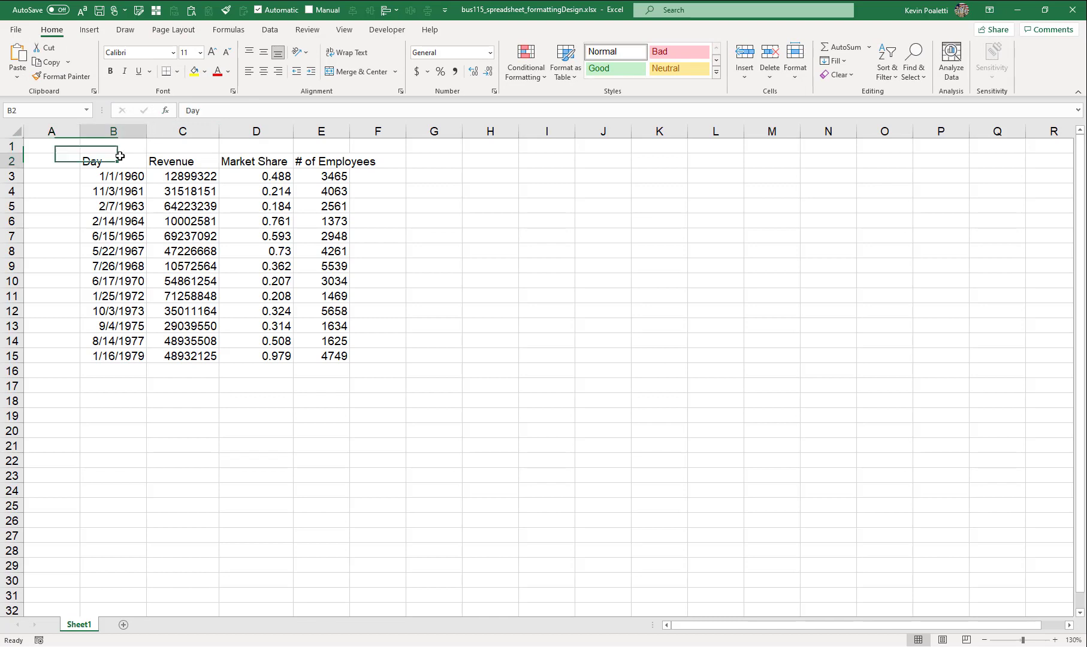
left_click(127, 193)
left_click(121, 277)
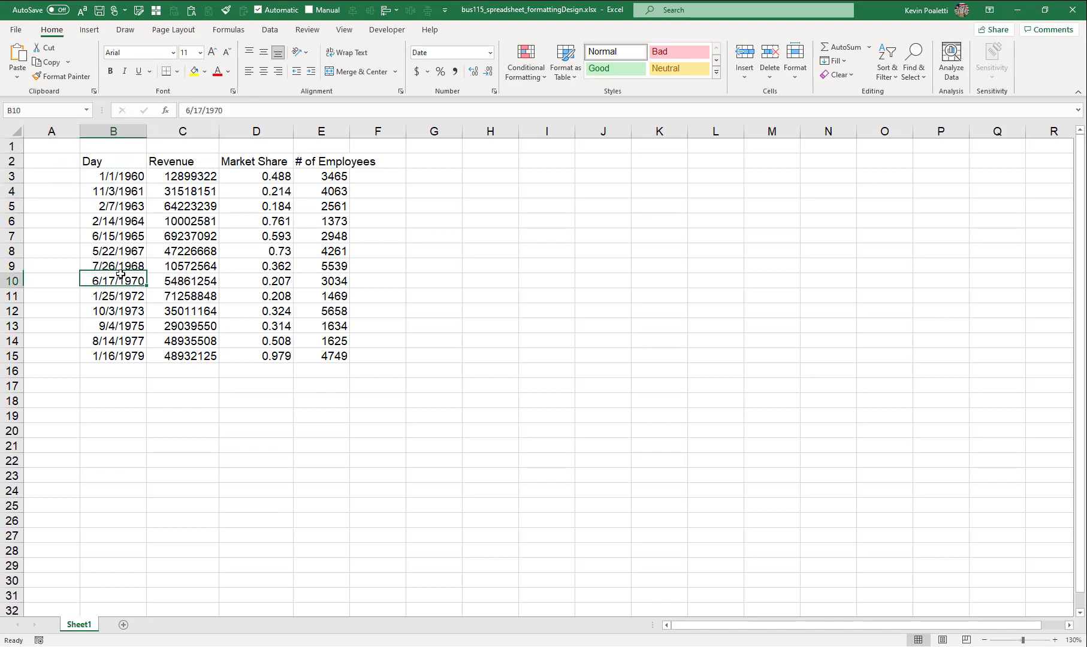
left_click(131, 164)
left_click(202, 208)
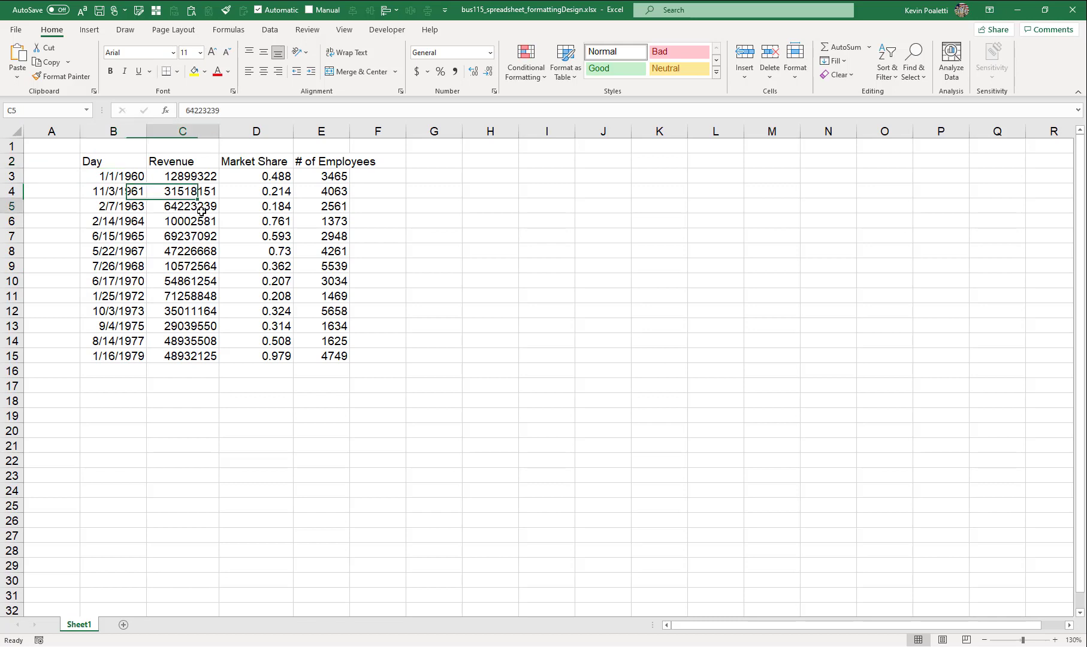
left_click(296, 226)
left_click(310, 291)
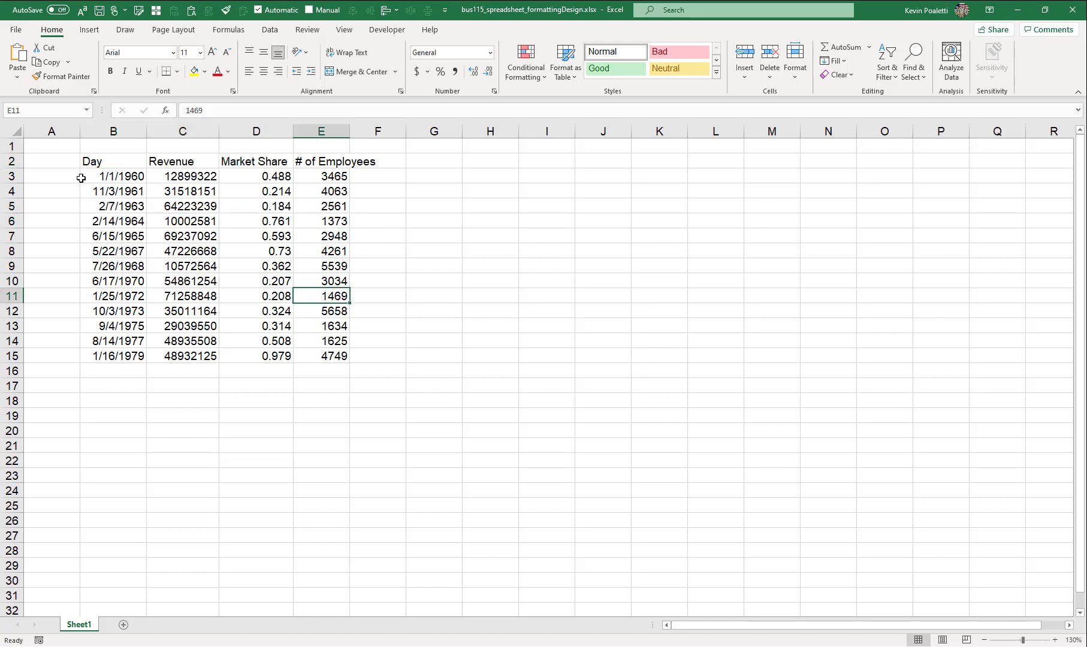
- Set the row height of the entire sheet to 20
left_click(14, 162)
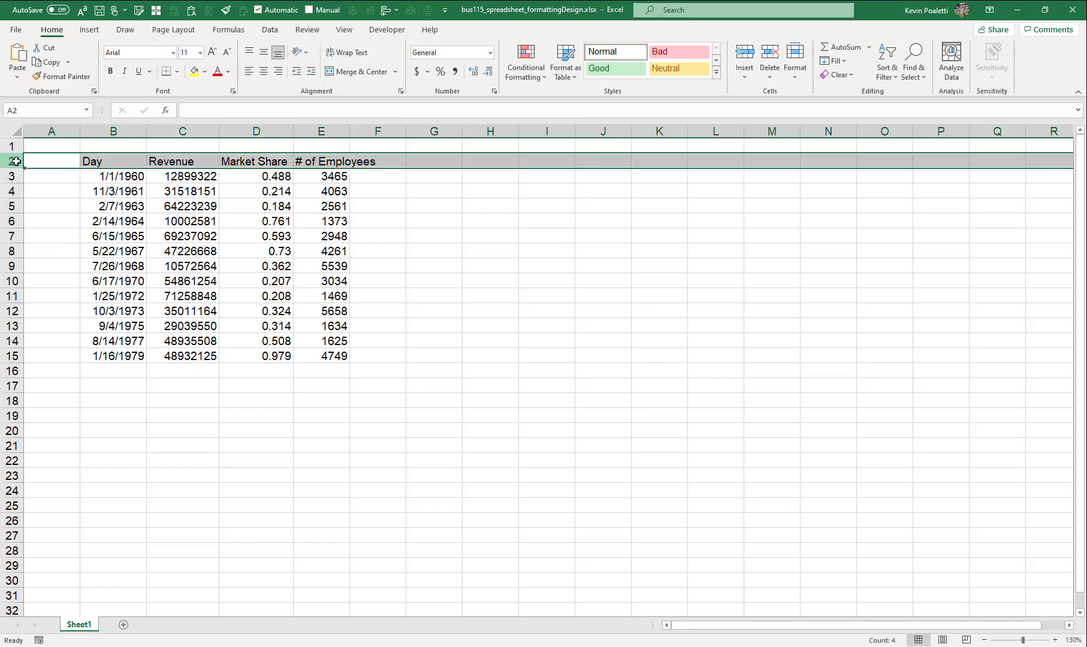
left_click(14, 132)
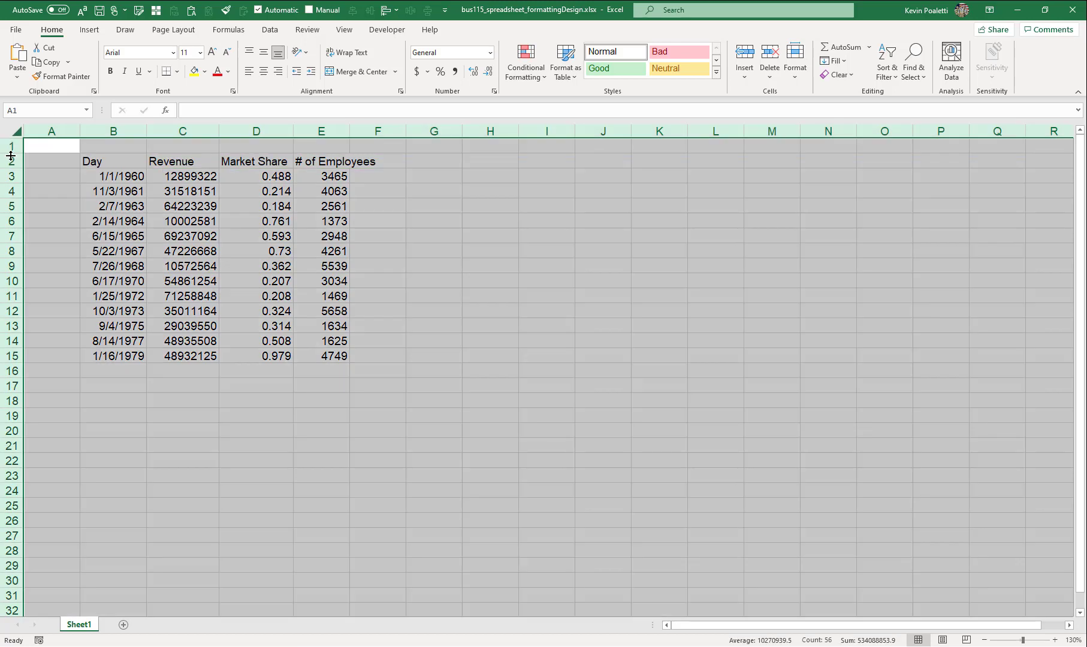
right_click(6, 165)
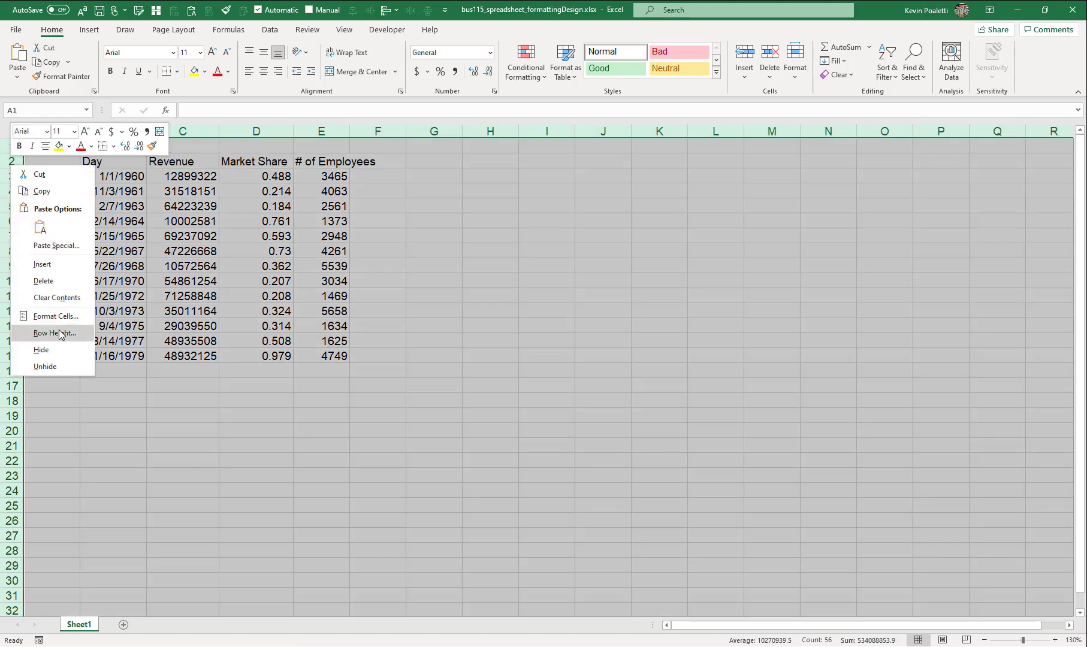
left_click(176, 369)
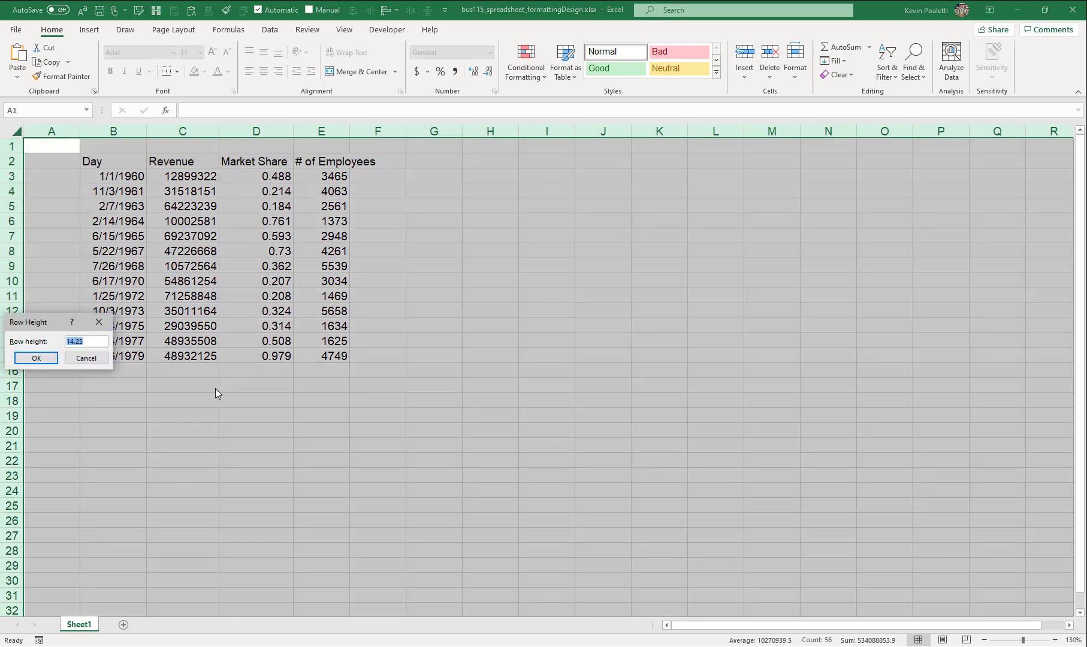
type("20")
key("Return")
left_click(132, 172)
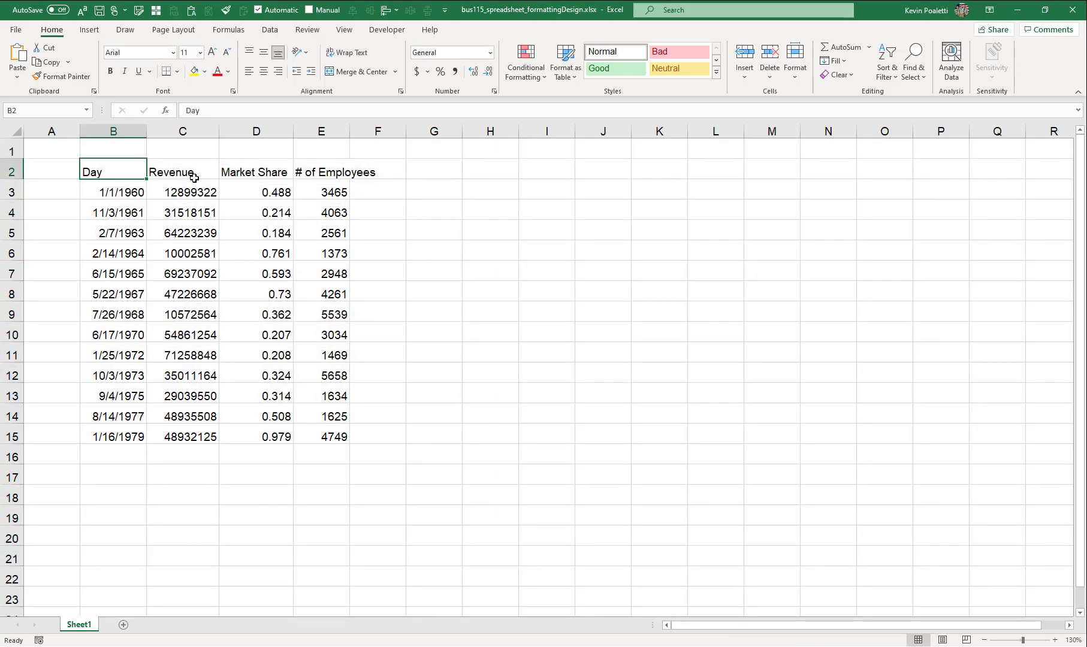
- Make the header cells B2:E2 bold
left_click_drag(98, 170, 320, 176)
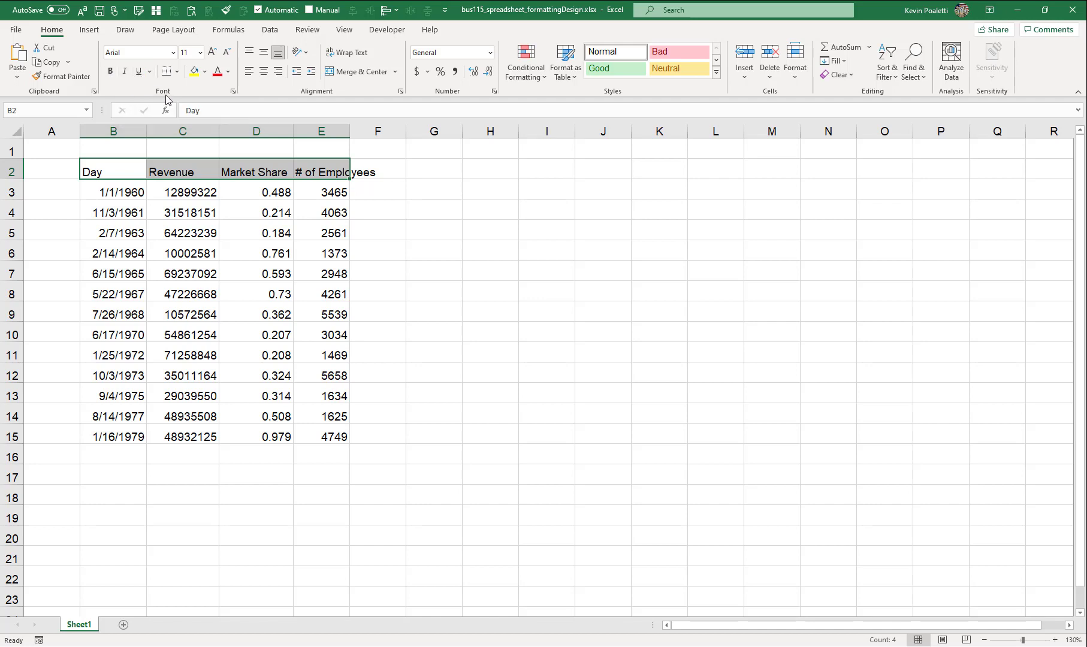
left_click(116, 77)
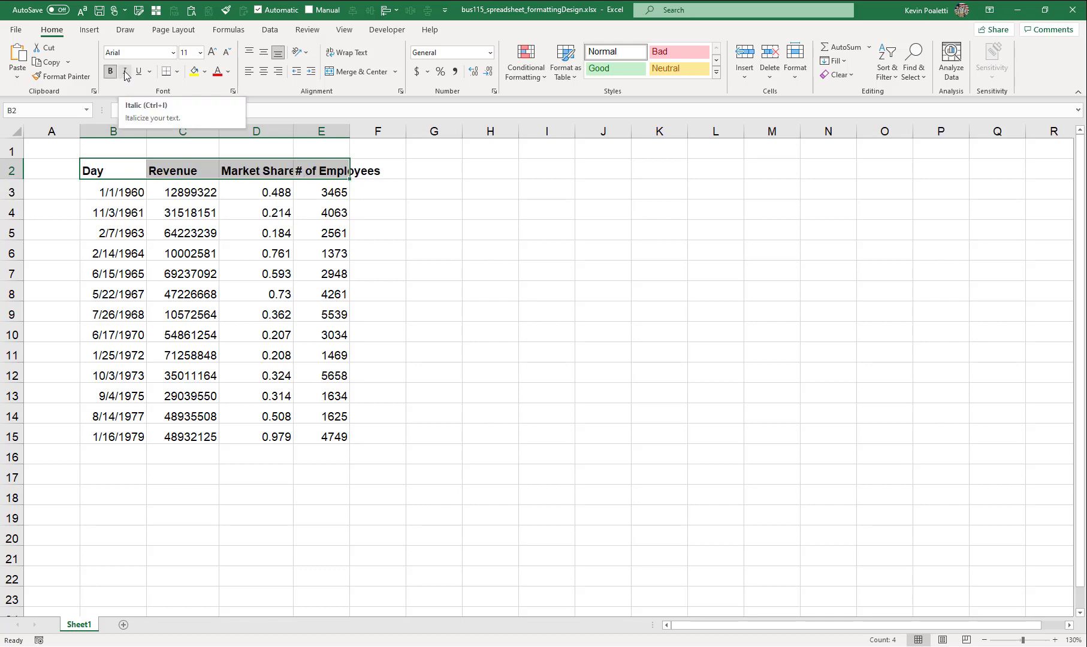
- Try italic, underline and double underline on the headers in B2:E2, reverting each of them
left_click(125, 73)
left_click(140, 72)
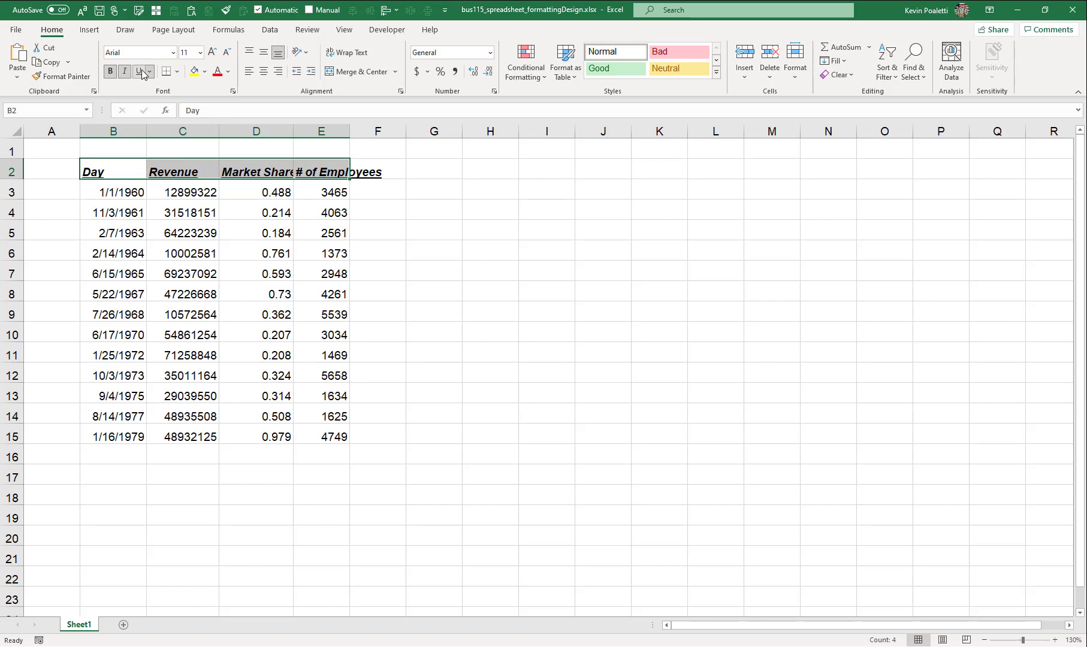
left_click(139, 72)
left_click(125, 71)
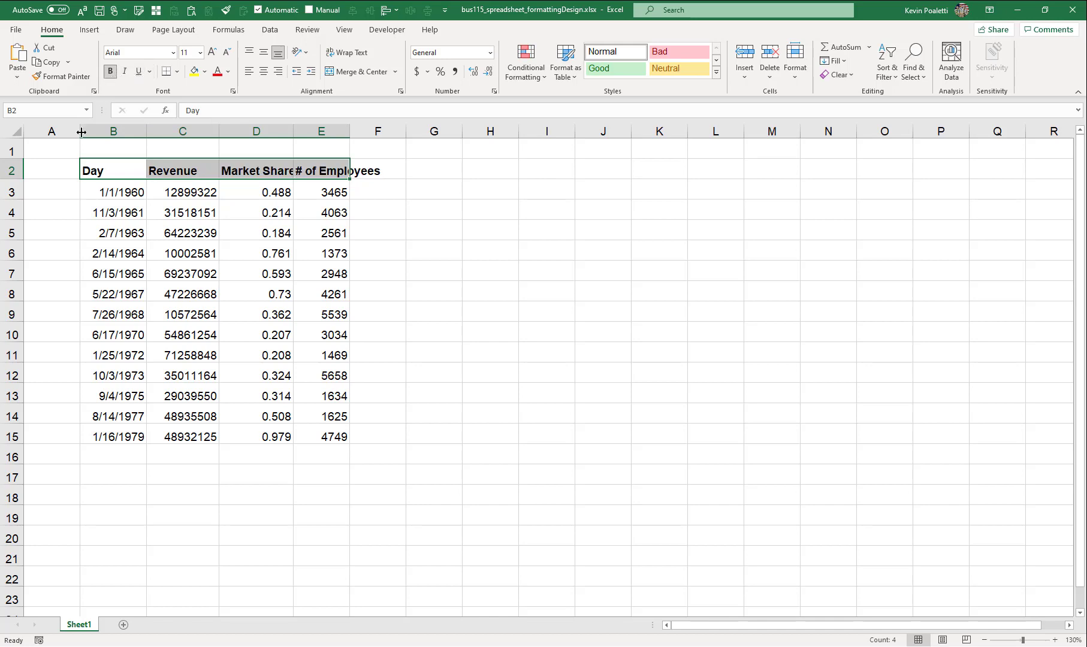
left_click(149, 71)
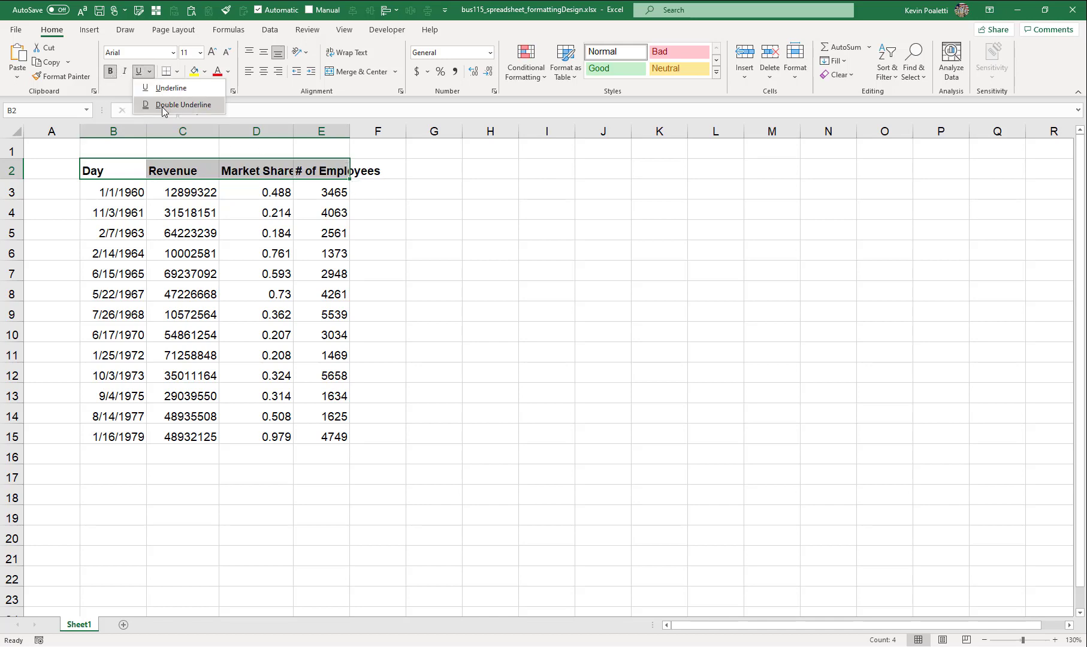
left_click(164, 105)
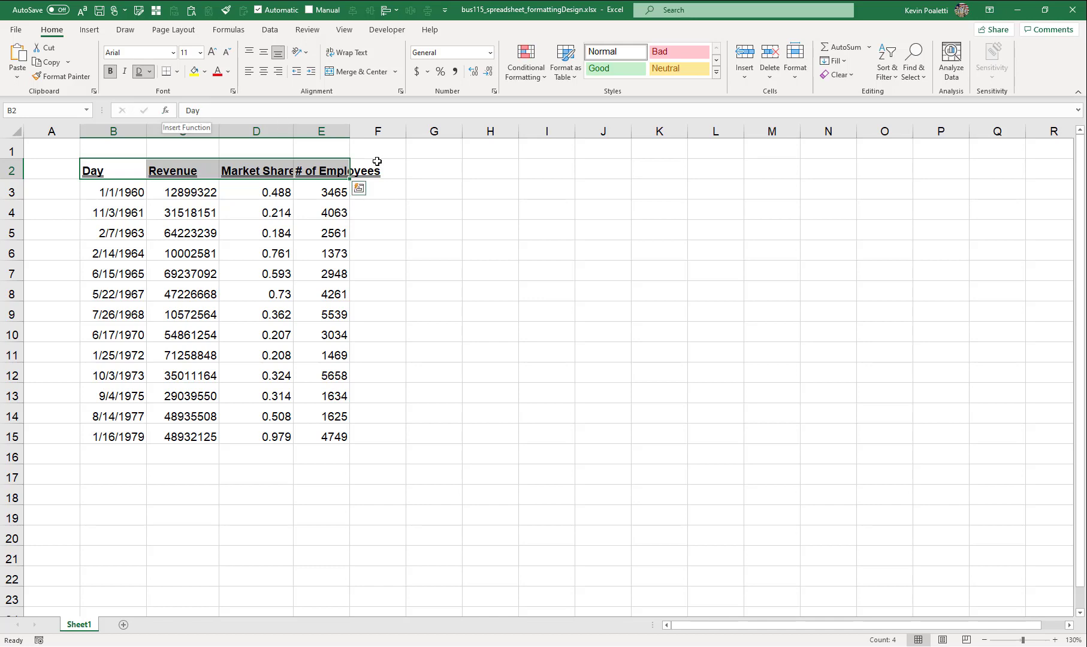
key("ctrl+z")
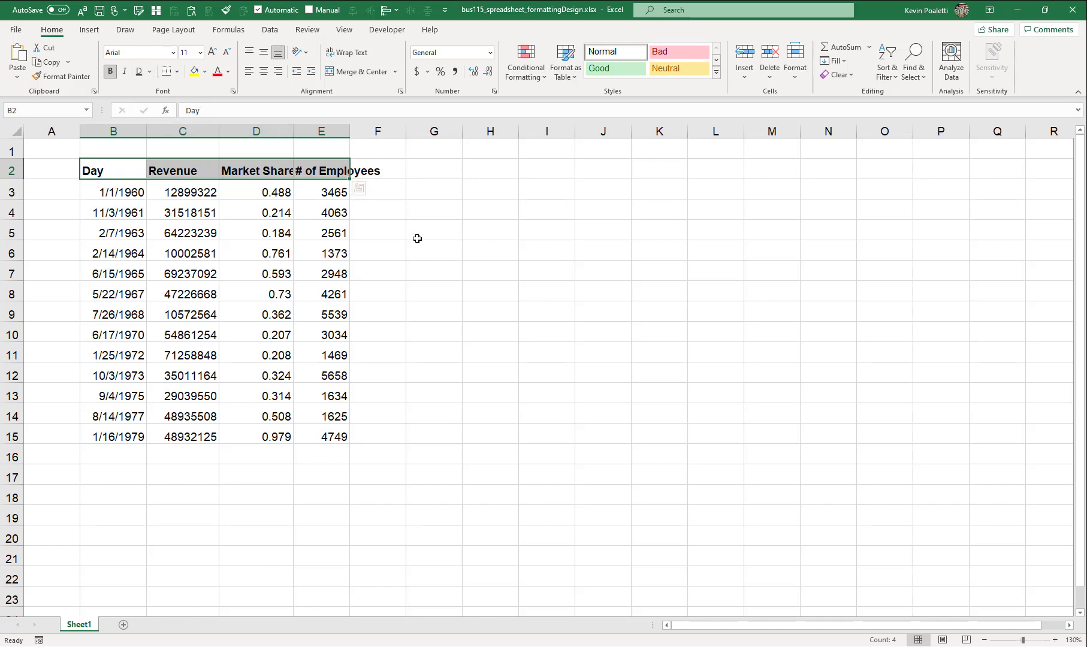
left_click(114, 170)
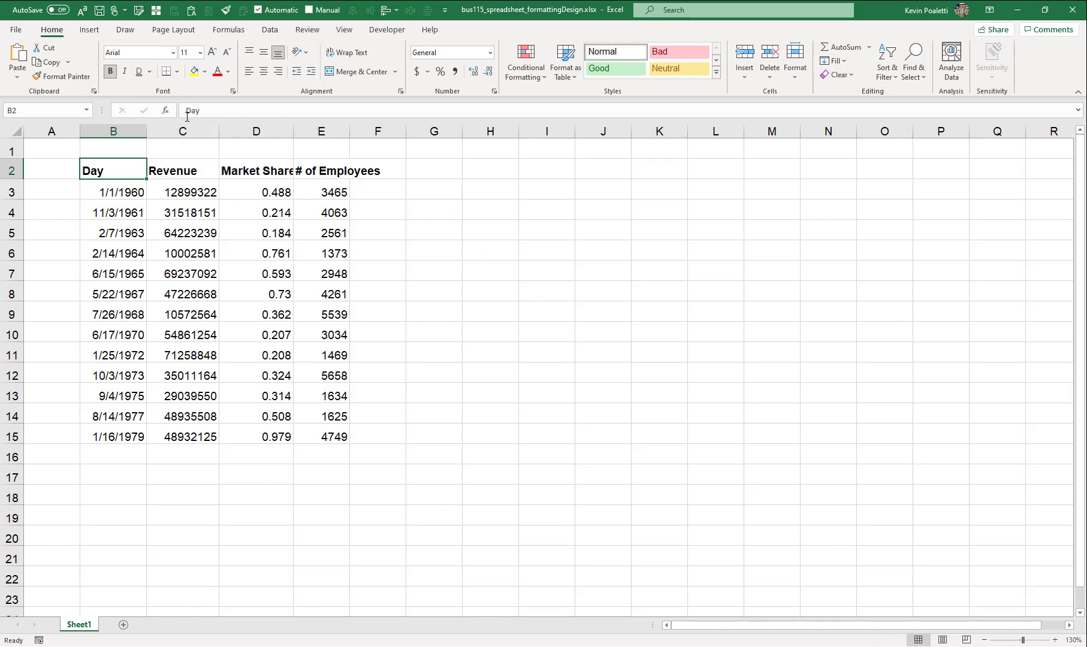
left_click(172, 52)
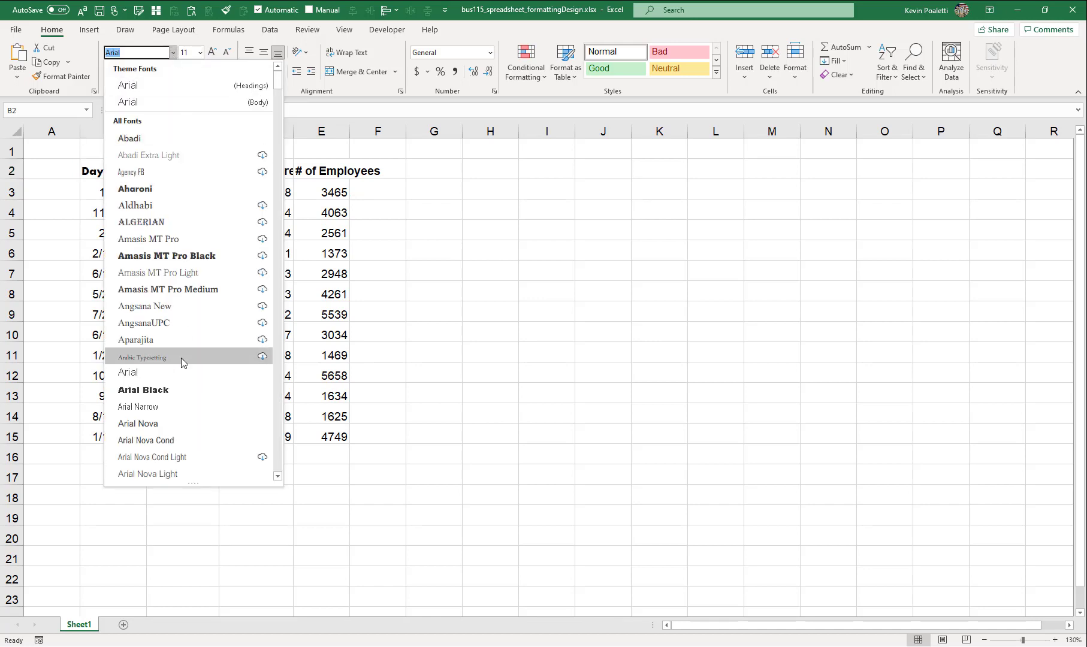
left_click(200, 53)
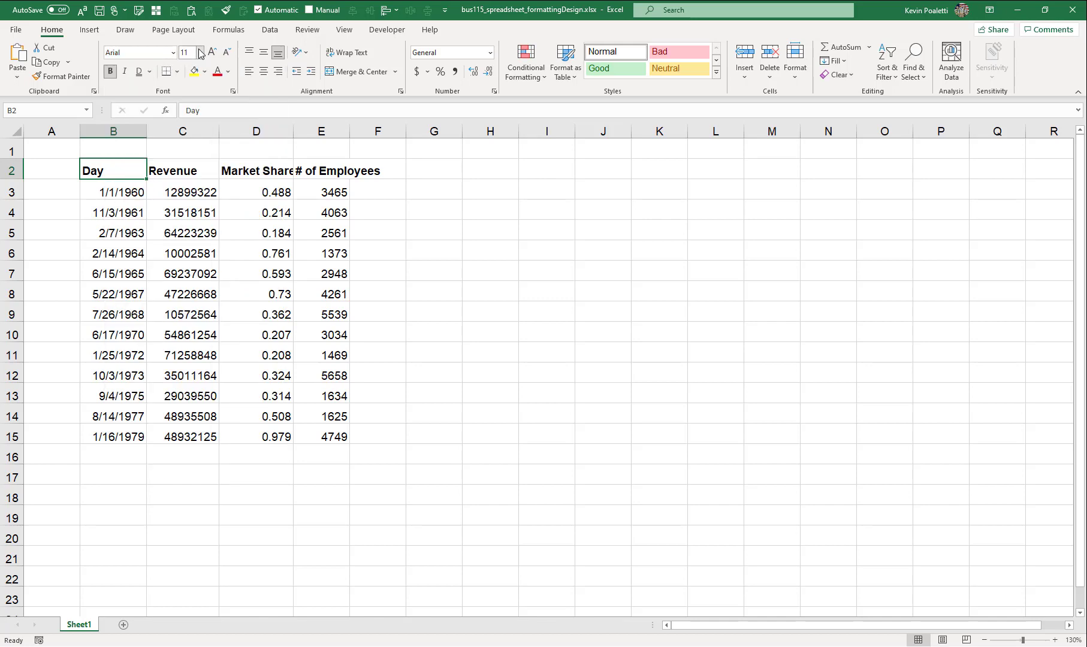
left_click(200, 52)
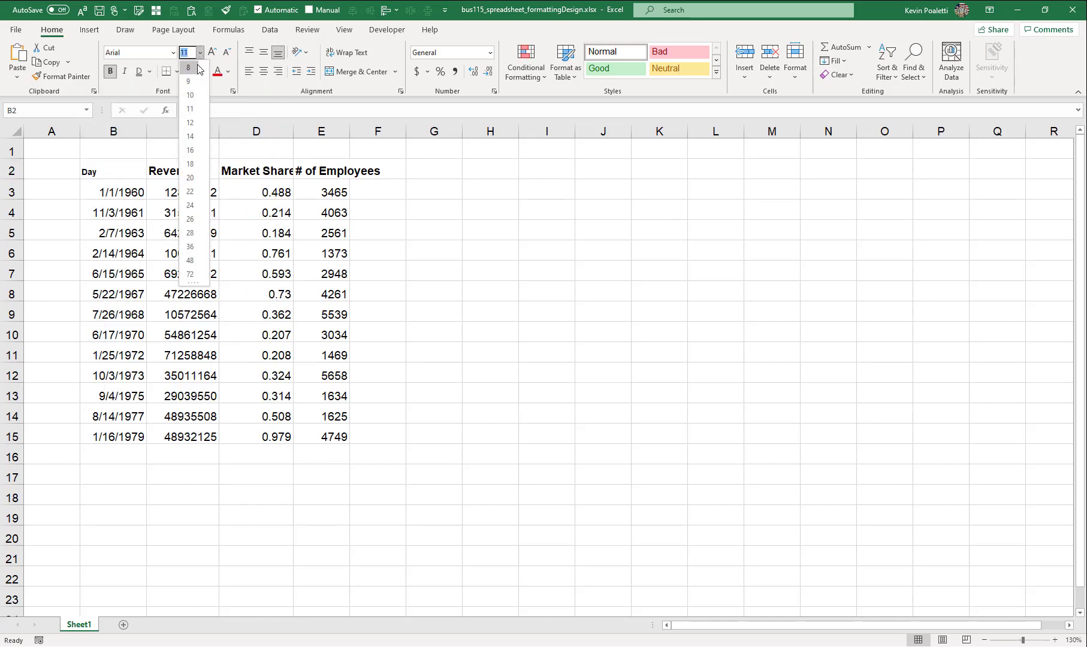
left_click(201, 52)
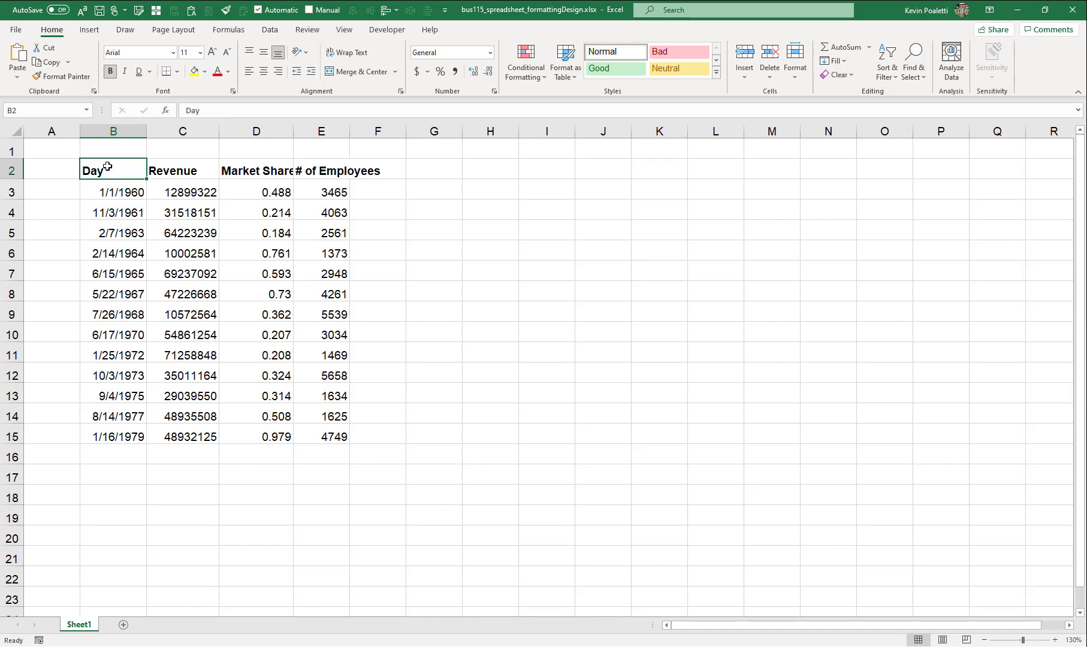
- Remove bold from the header cells B2:E2 and increase their font size to 14
left_click_drag(108, 167, 295, 164)
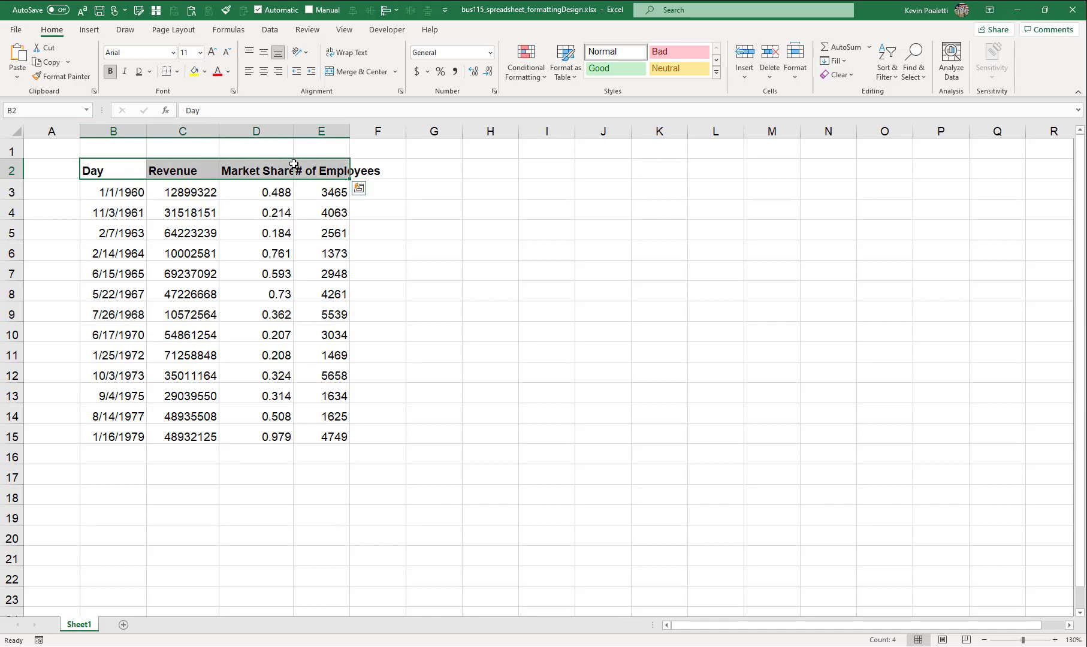
left_click(113, 72)
left_click(211, 53)
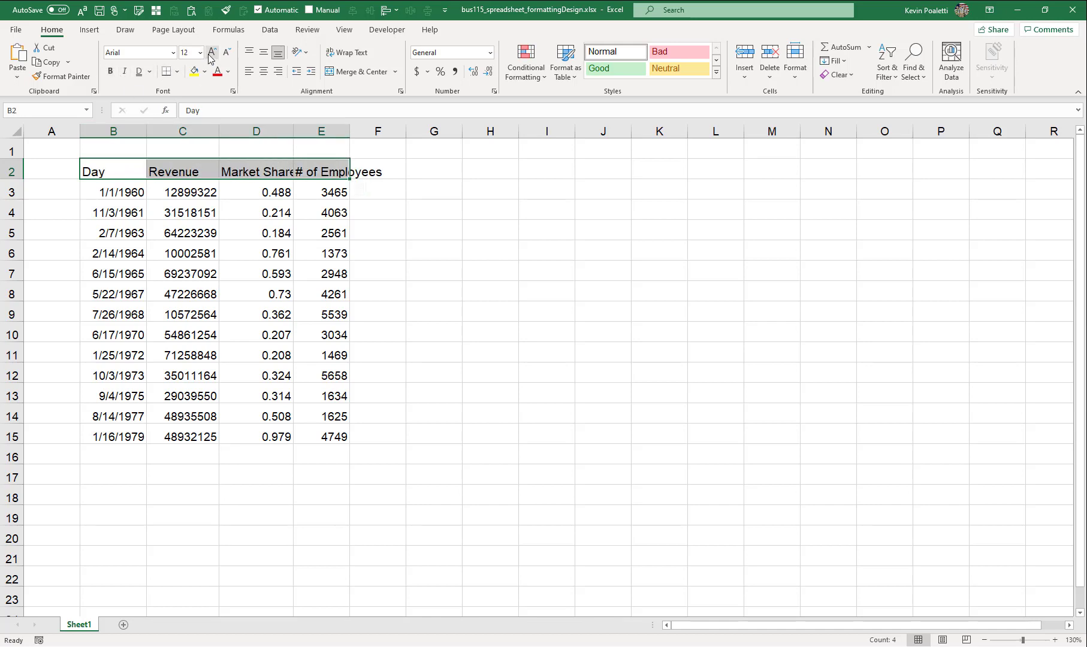
left_click(211, 53)
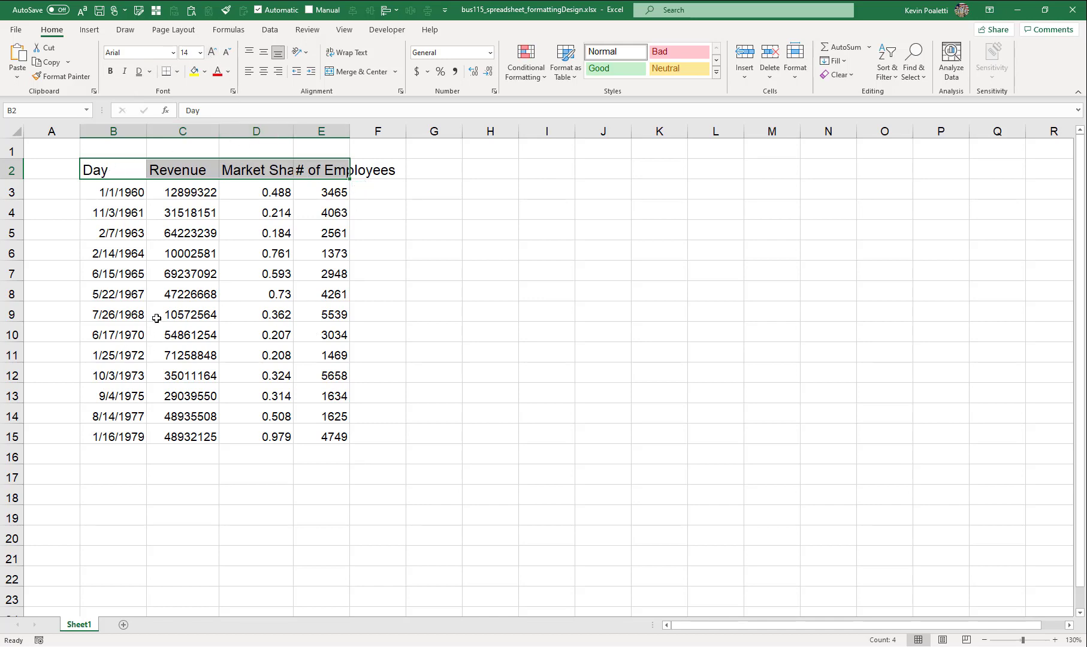
- Make the headers in B2:E2 bold again and reduce their font size to 11
key("ctrl+q")
key("ctrl+b")
left_click(227, 53)
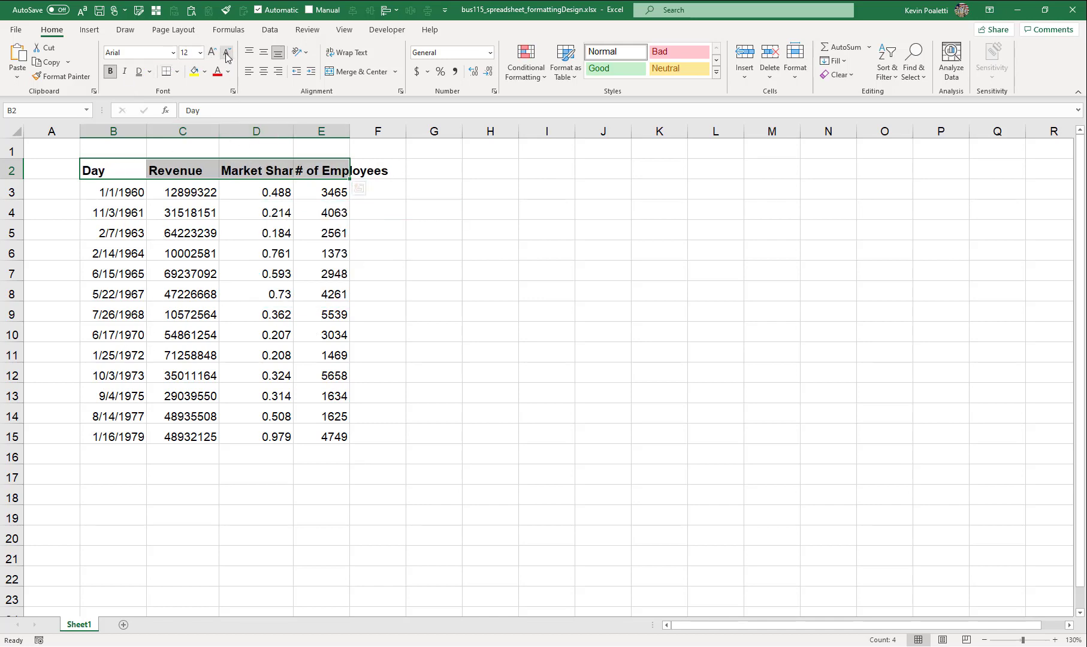
left_click(227, 52)
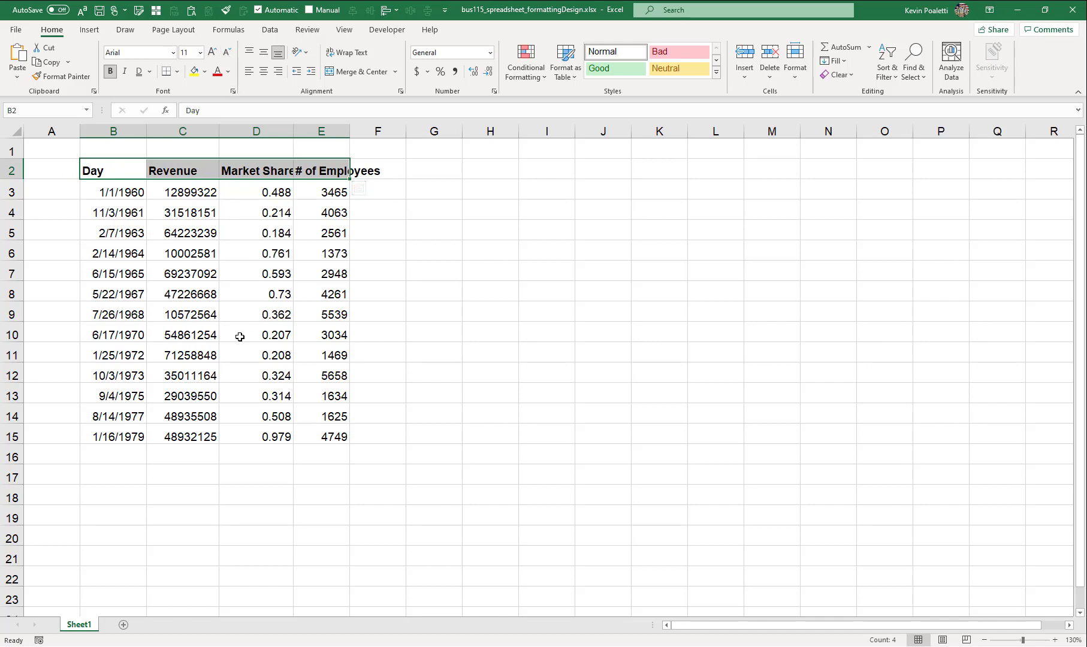
- Fill the header cells B2:E2 with the lightest theme red and color their text dark theme red
left_click(204, 72)
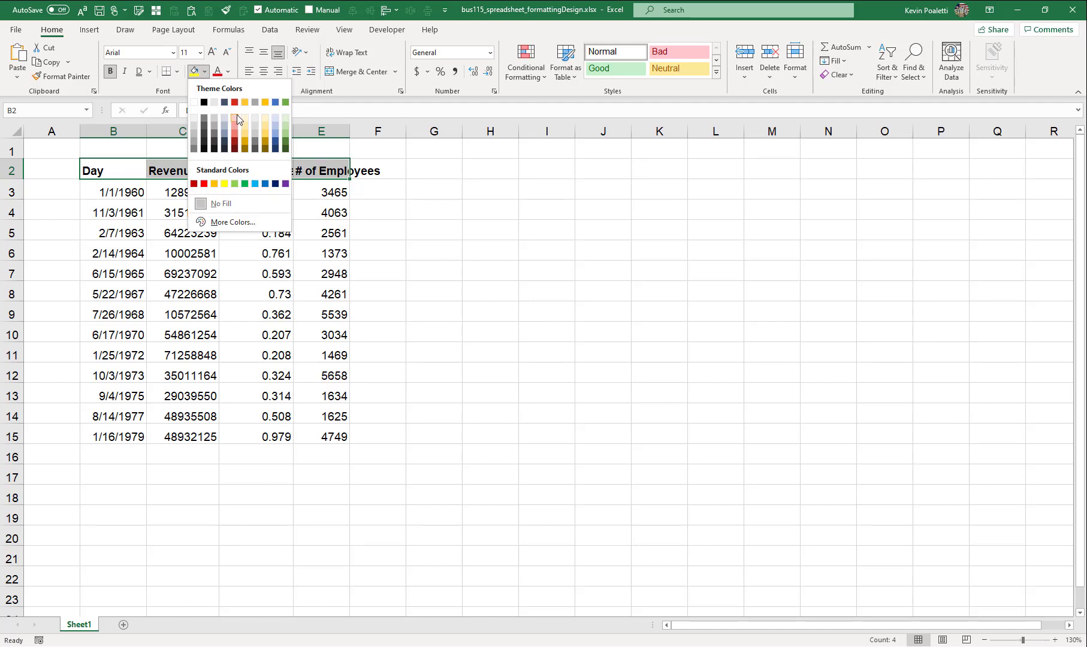
left_click(237, 117)
left_click(230, 72)
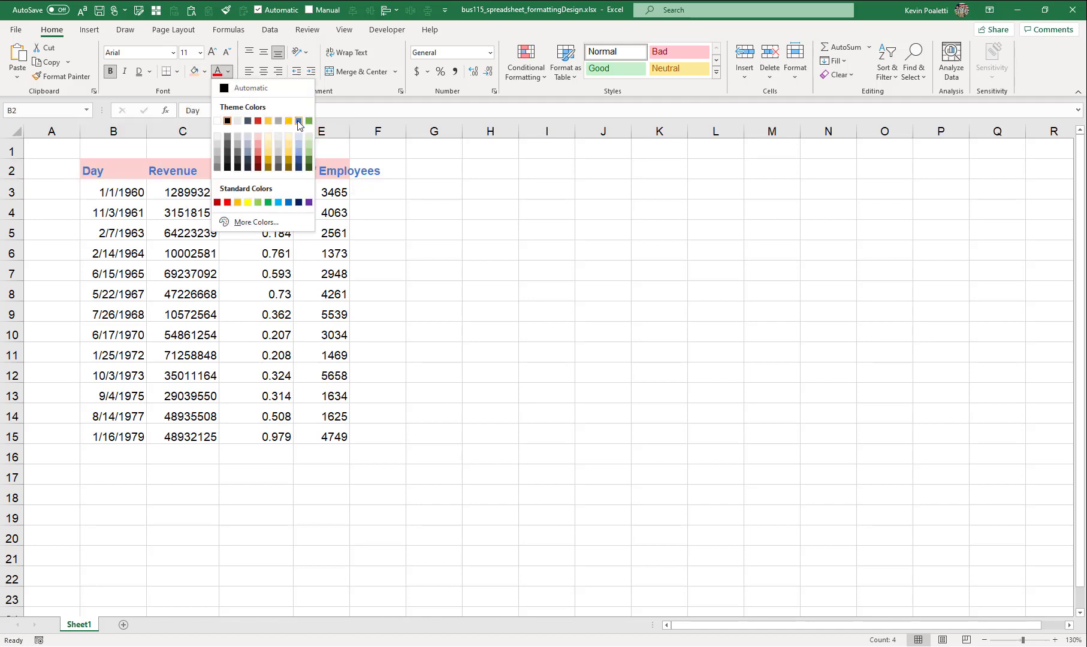
left_click(258, 158)
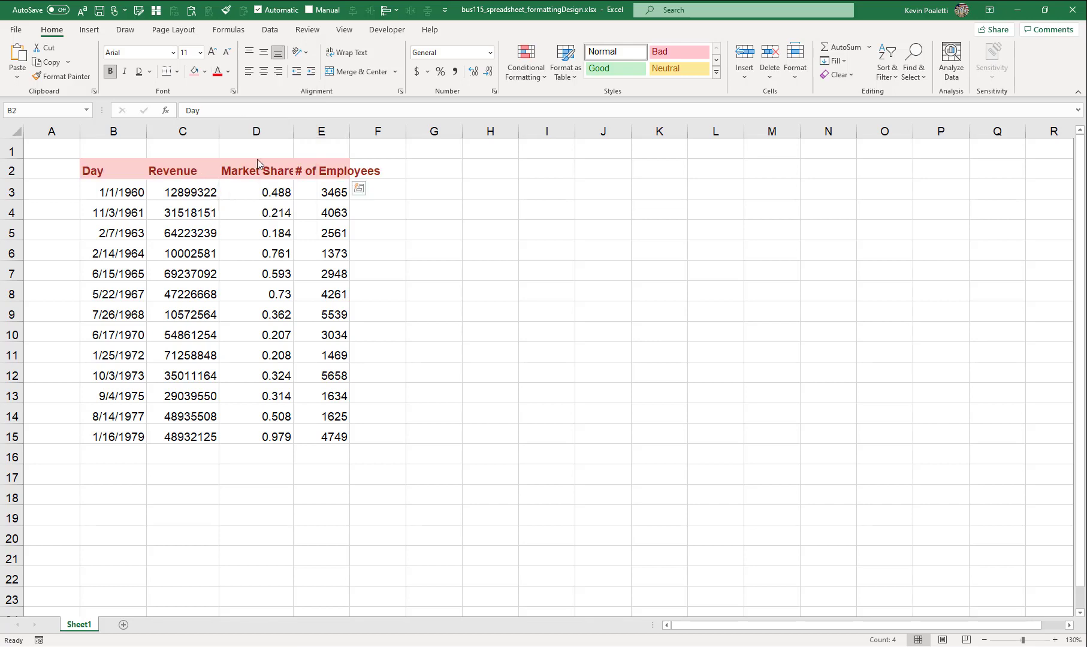
- Review the font options in the Format Cells dialog for the Day header in B2, and leave without changes
left_click(112, 170)
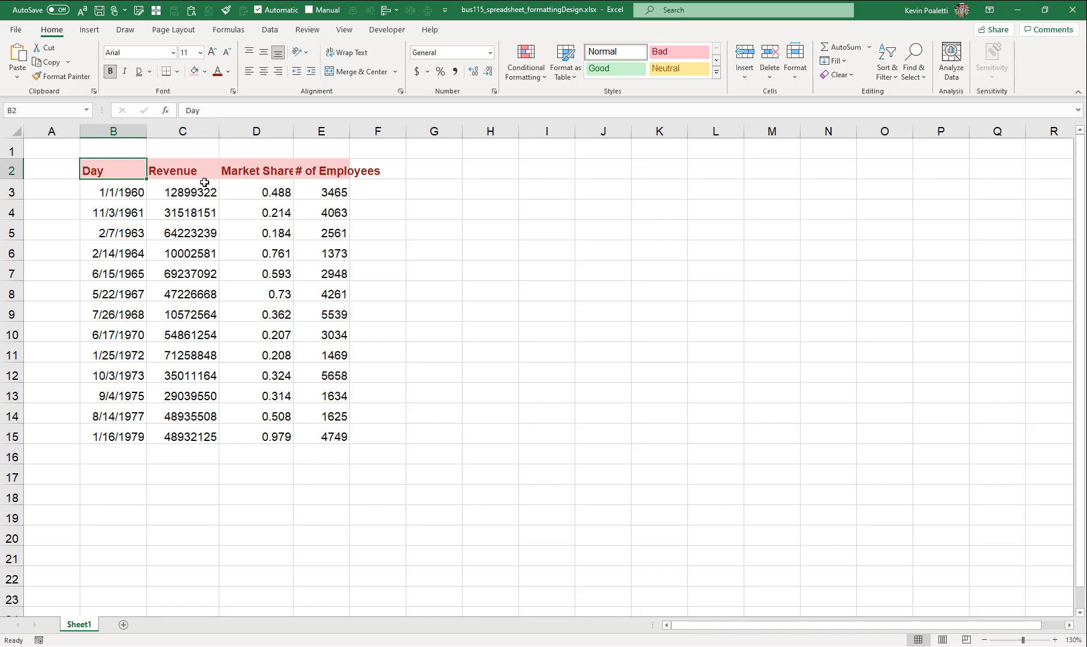
left_click(234, 92)
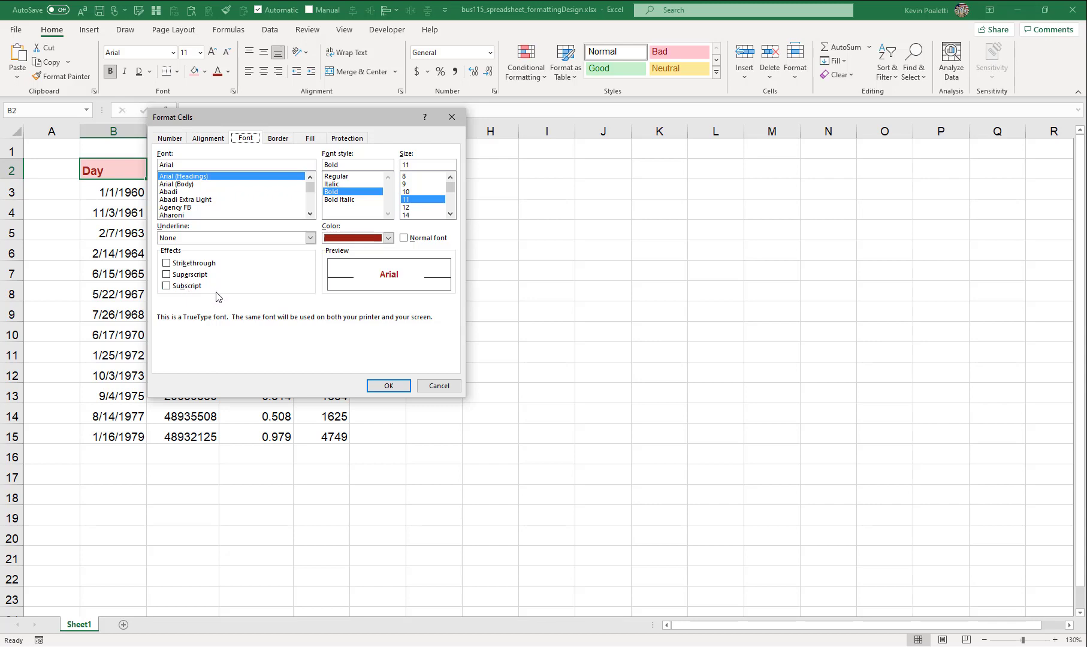
key("Escape")
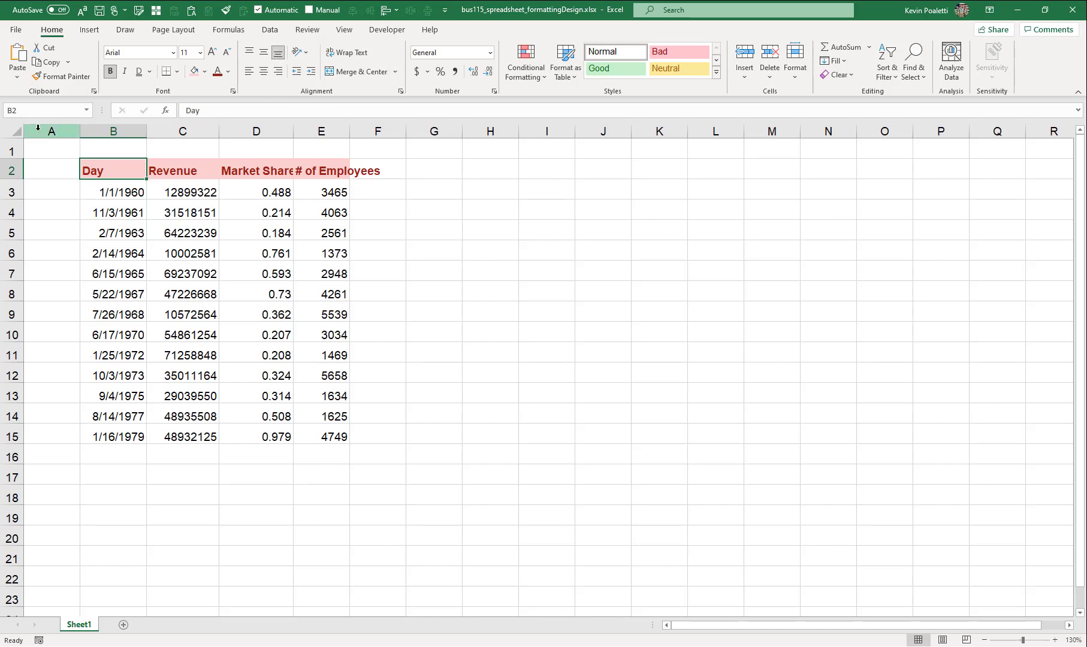
- Set the vertical alignment of every cell in the sheet to Middle Align
left_click(14, 133)
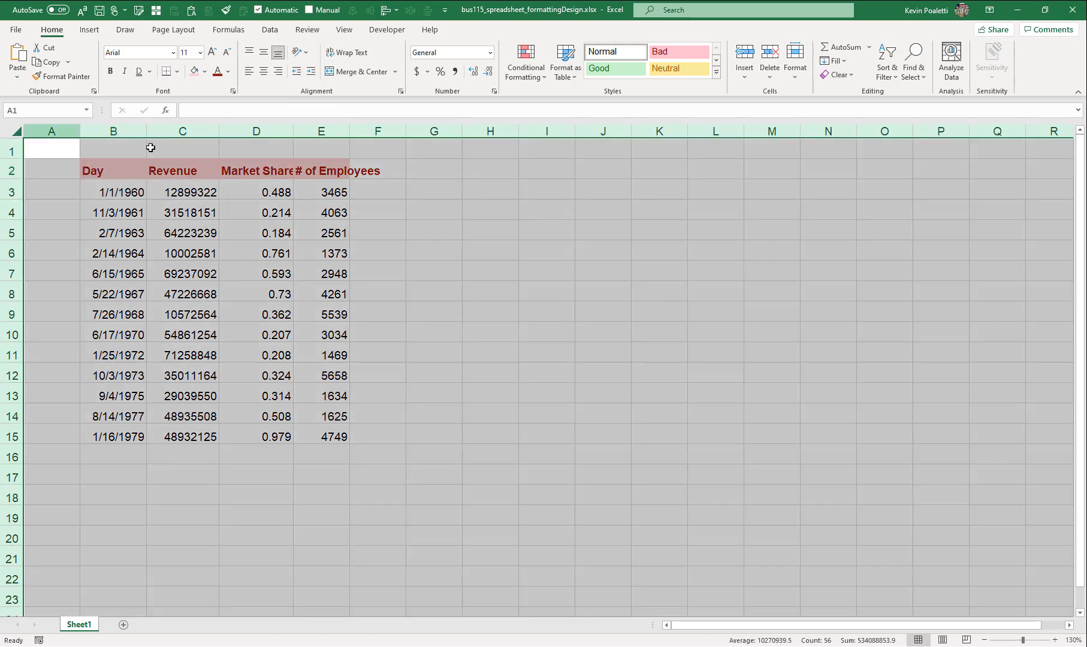
left_click(248, 54)
left_click(263, 53)
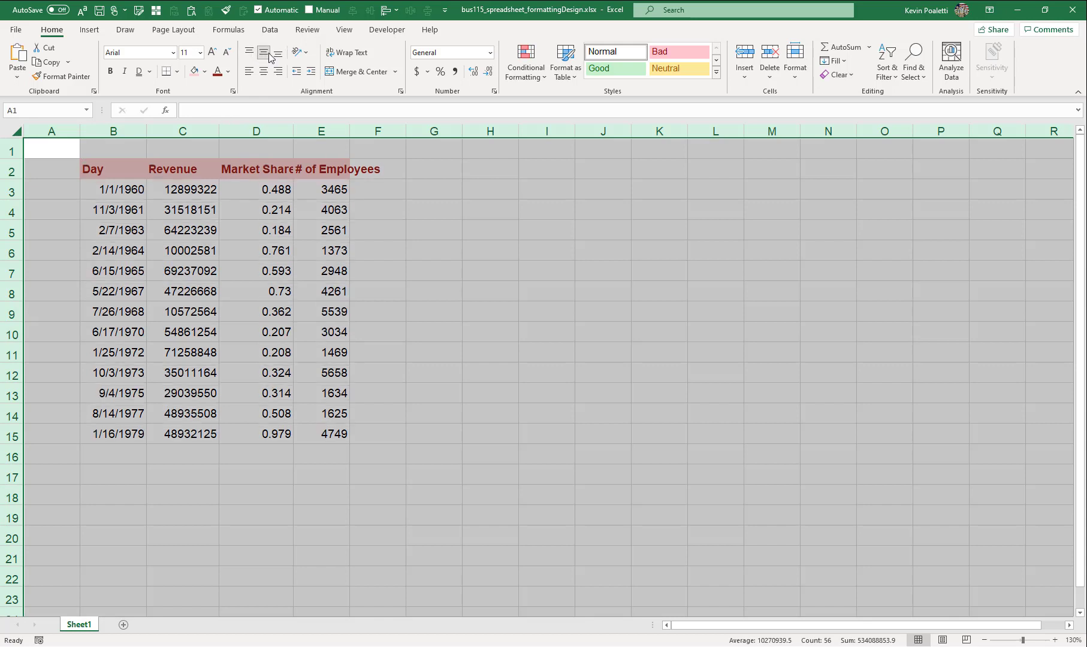
left_click(278, 54)
left_click(266, 56)
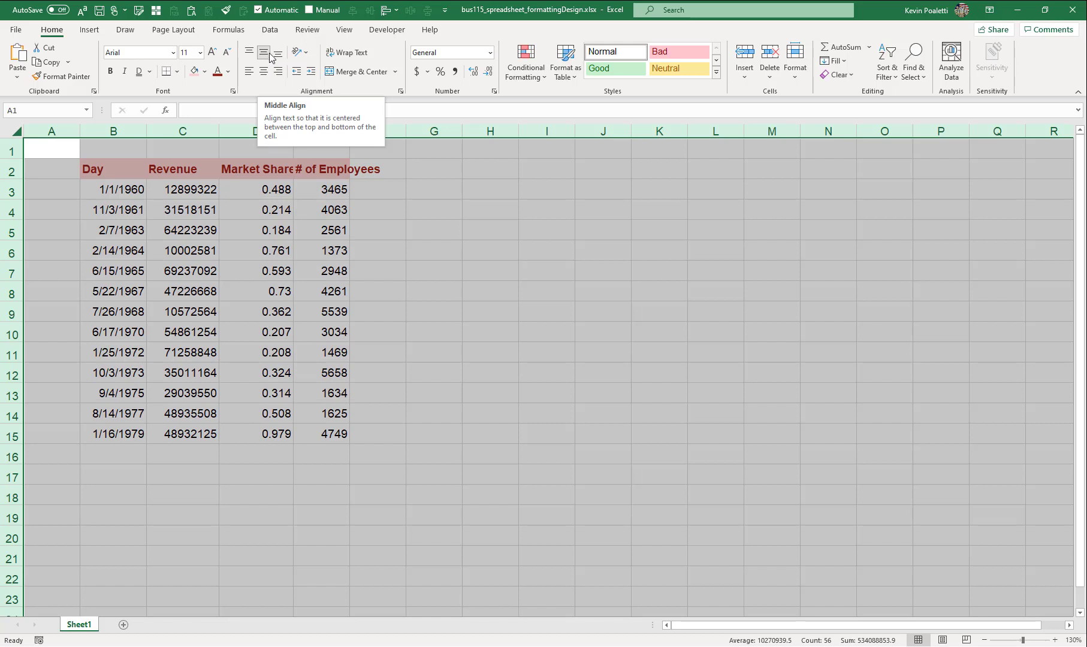
left_click(113, 153)
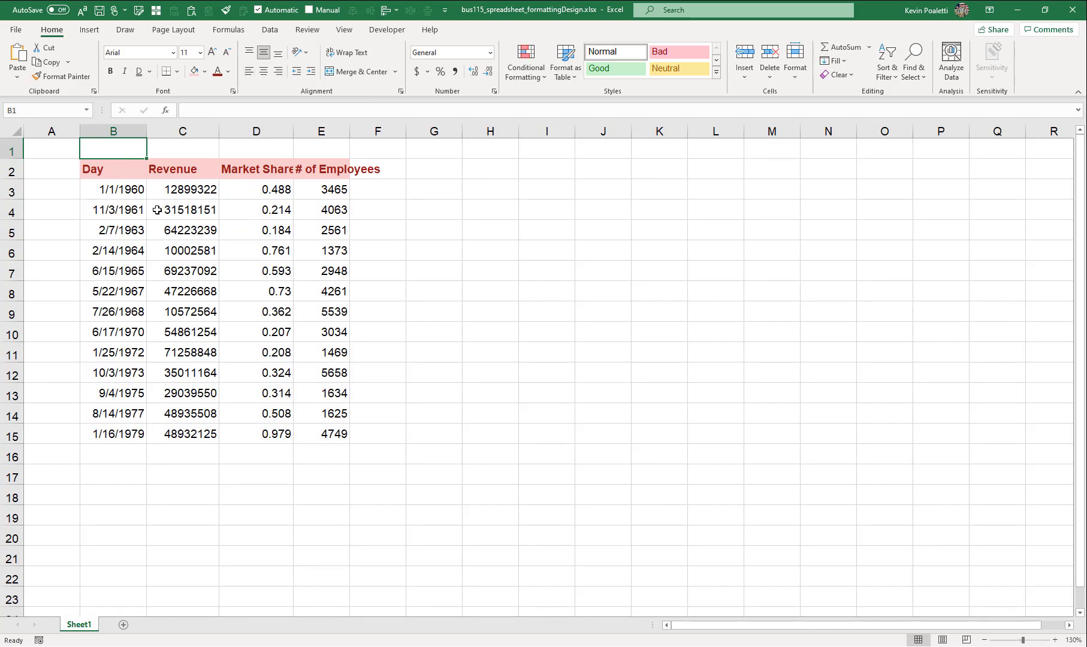
left_click(451, 194)
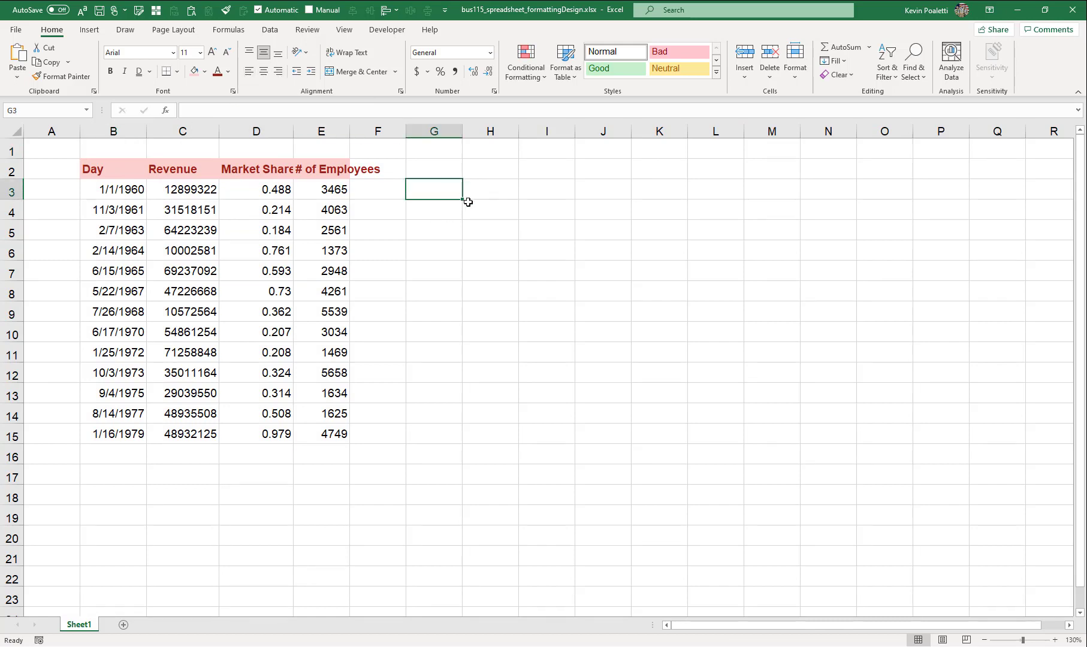
left_click(127, 171)
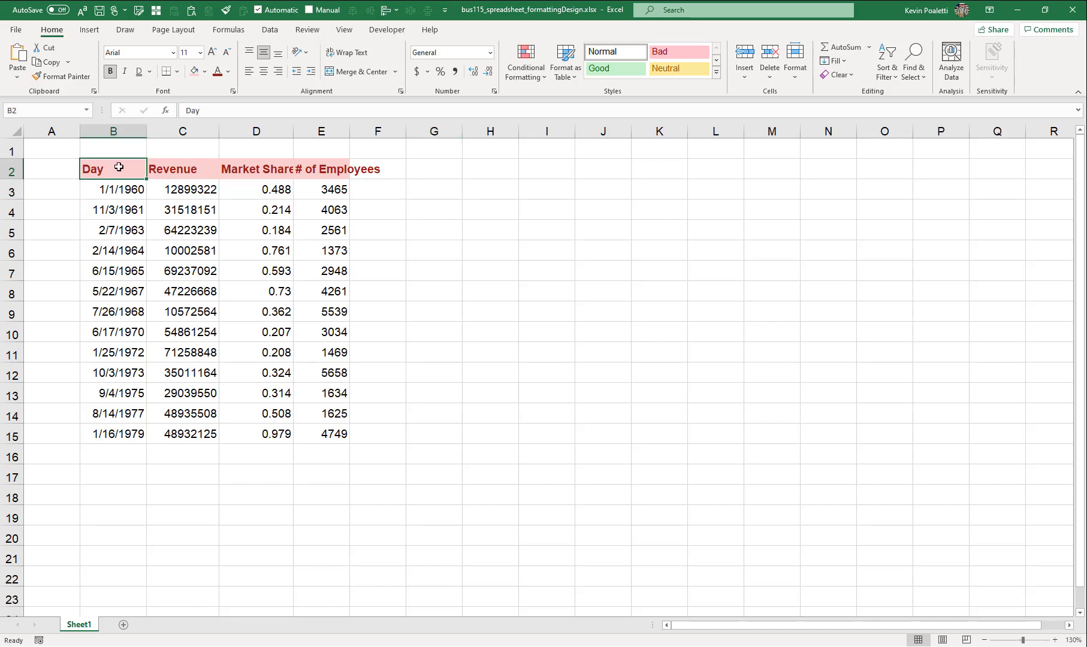
left_click(196, 188)
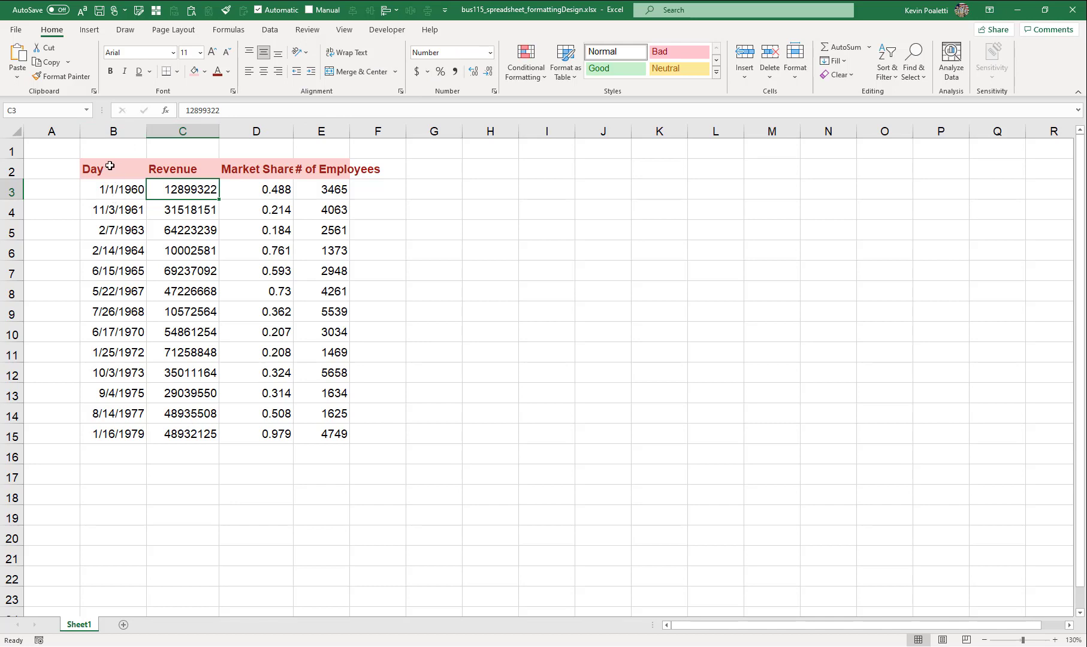
- Left-align the Day column B2:B15 and right-align the numeric columns with their headers in C2:E15
left_click_drag(110, 166, 109, 432)
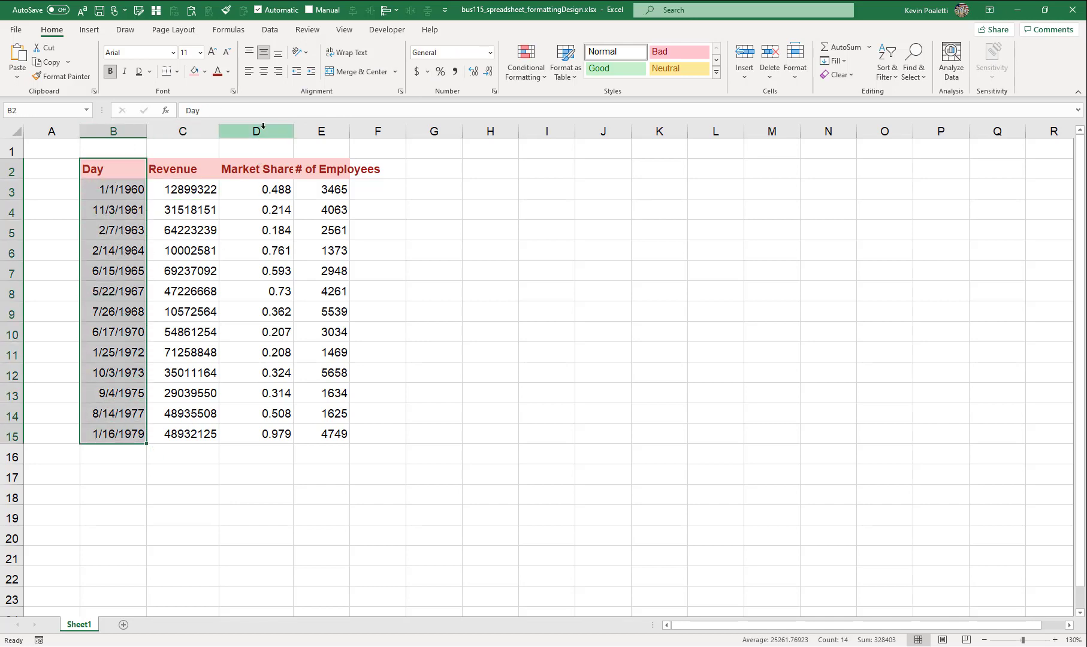
left_click(248, 72)
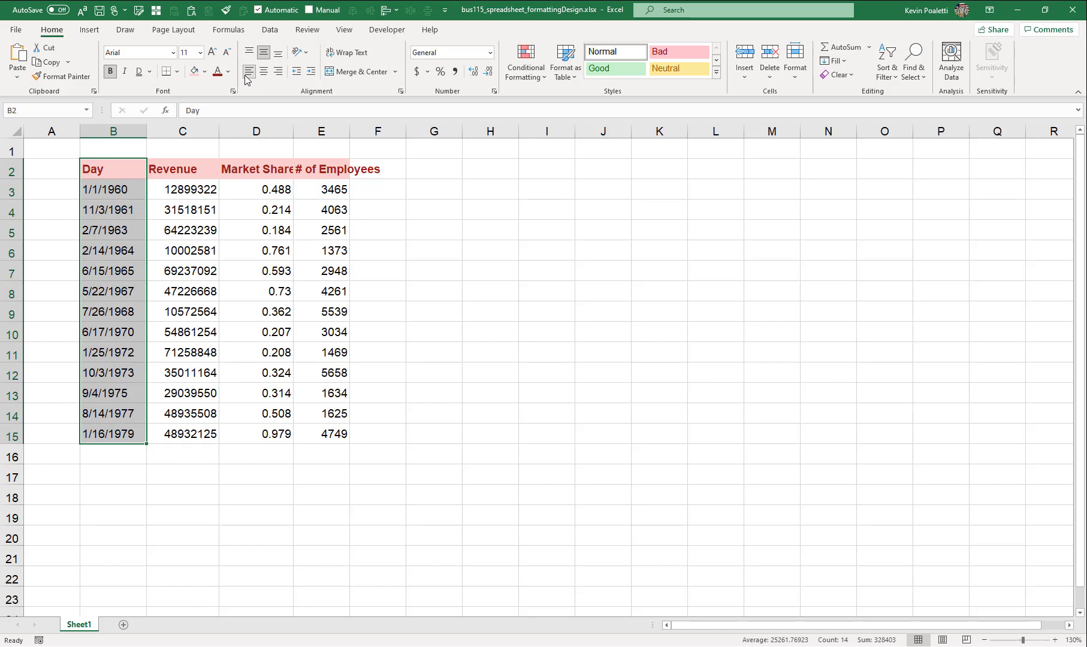
left_click_drag(175, 171, 349, 442)
left_click(278, 71)
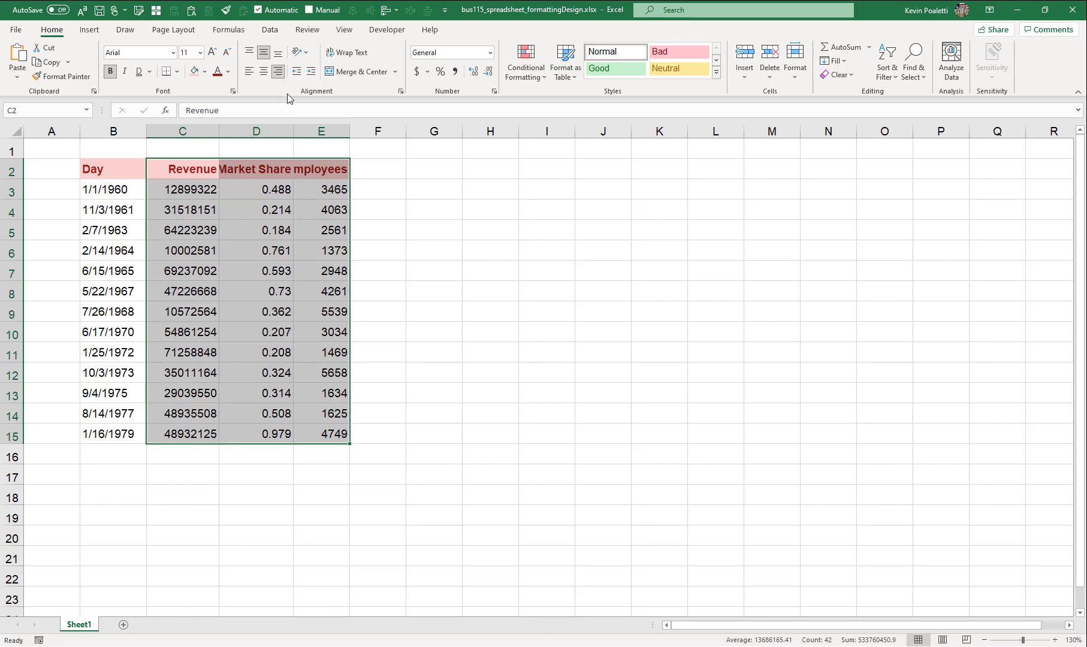
- Try angling the headers in B2:E2 counterclockwise with a much taller row 2, and undo both changes
left_click_drag(129, 162, 339, 169)
left_click(300, 52)
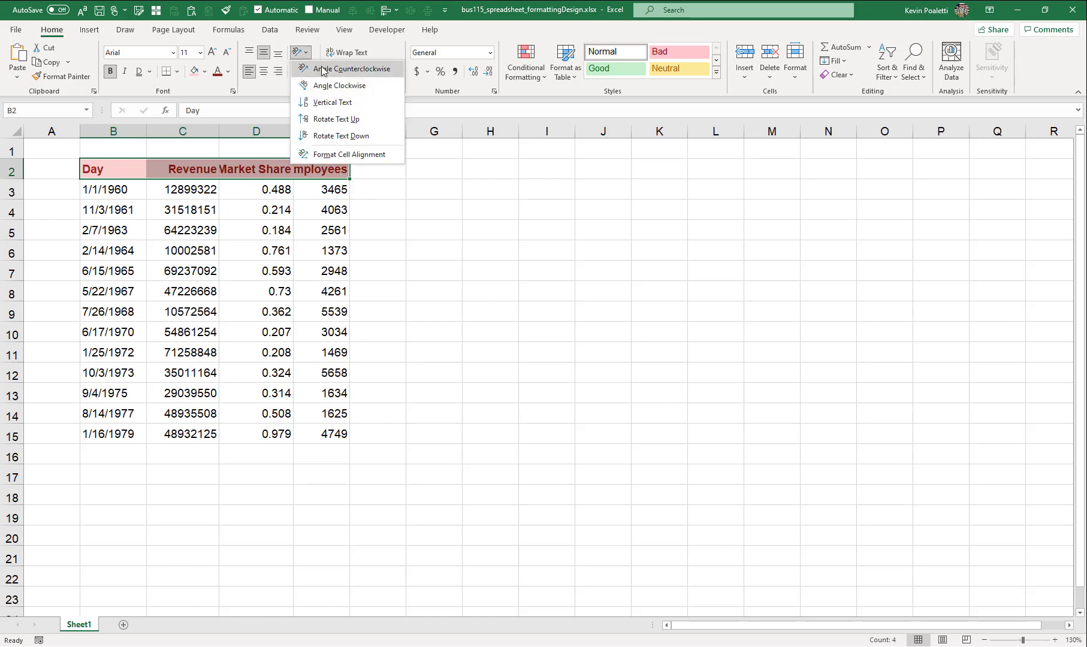
left_click(321, 69)
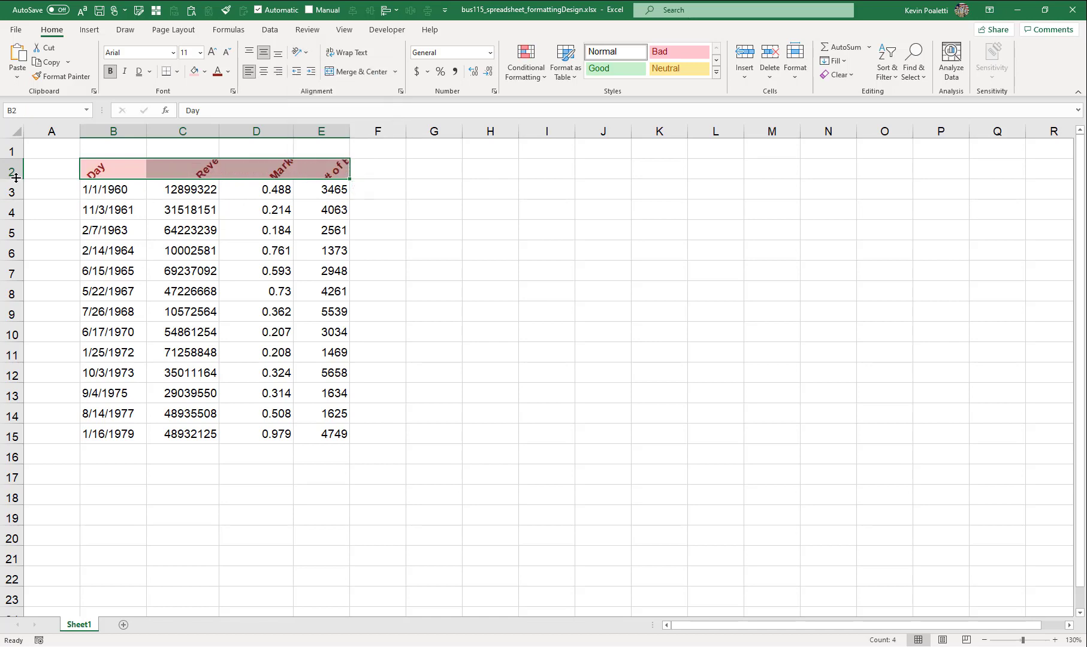
left_click_drag(12, 178, 22, 280)
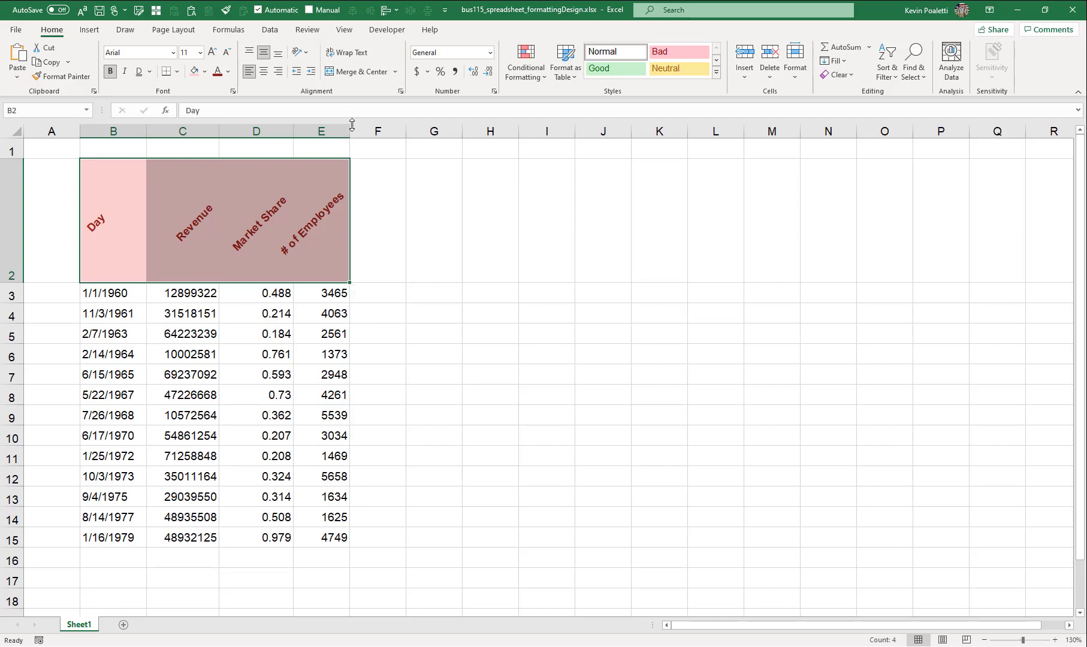
key("ctrl+q")
key("ctrl+z")
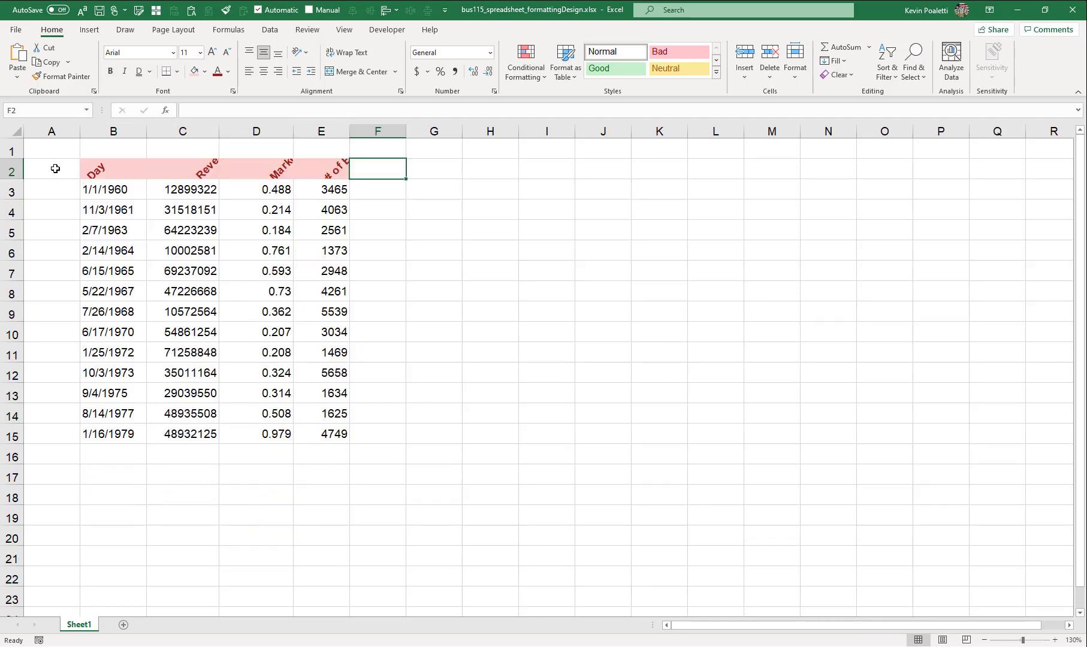
key("ctrl+z")
- Insert a blank row above the header row and enter the title "Company financials" in B2
right_click(13, 168)
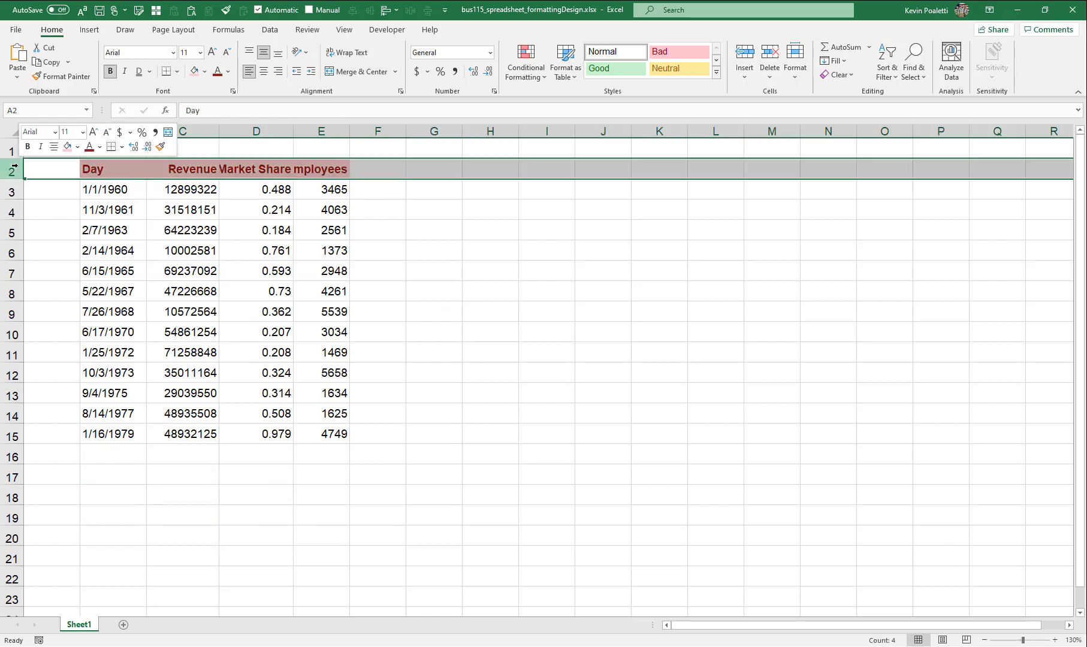
left_click(45, 265)
left_click(134, 168)
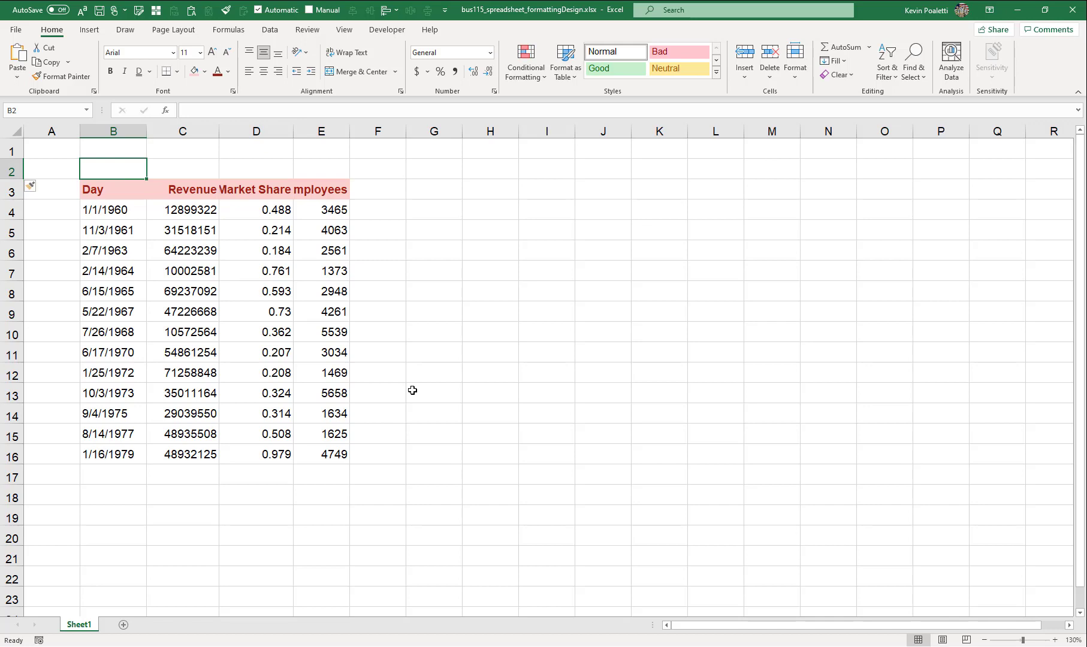
type("Compan")
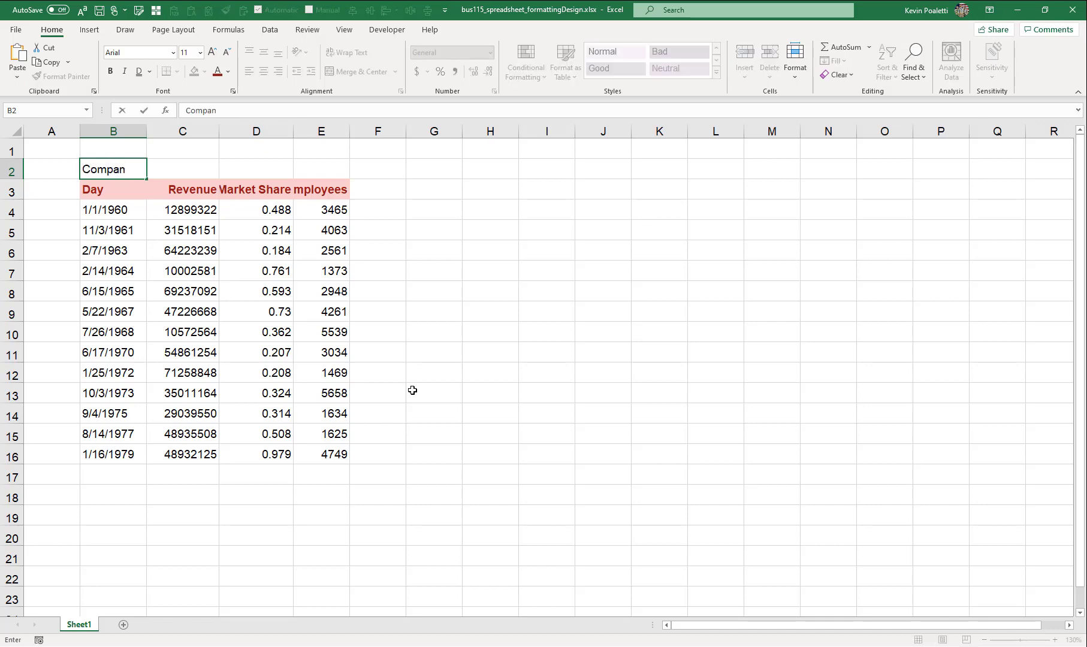
type("y financials")
- Try Merge Across and Merge & Center on the title cells B2:E2, undoing each merge
left_click_drag(146, 166, 311, 161)
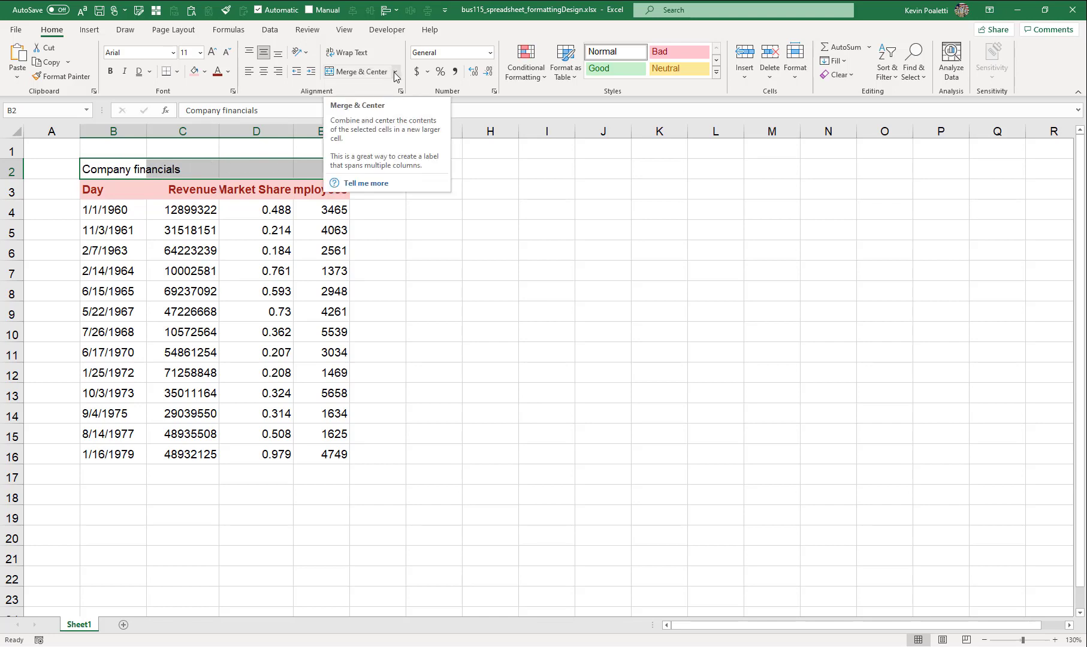
left_click(396, 77)
left_click(372, 106)
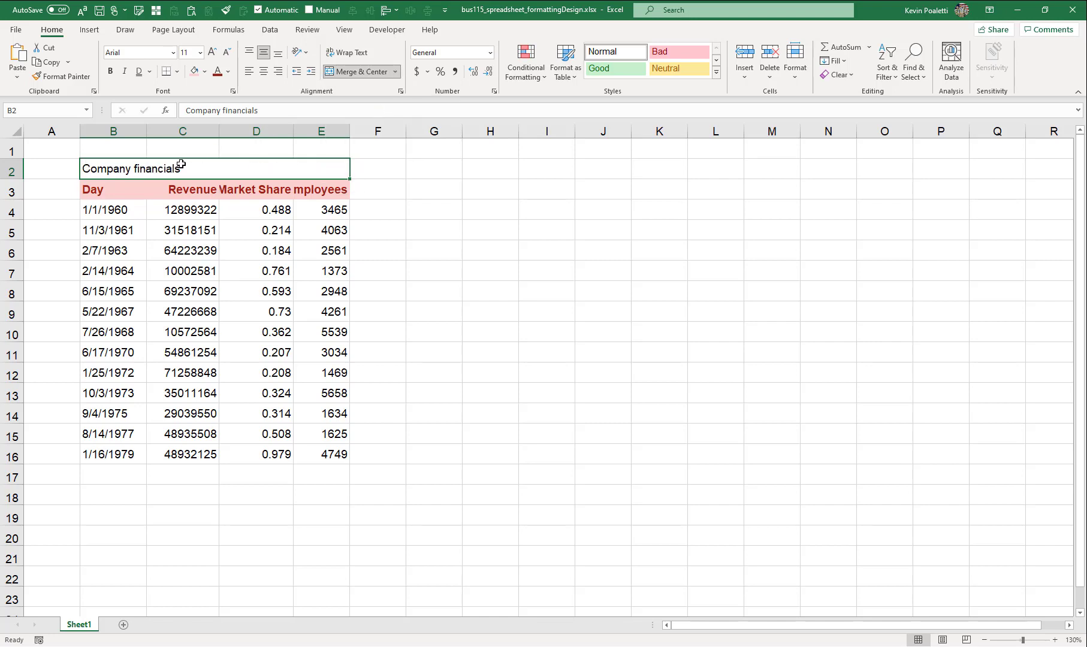
left_click(395, 72)
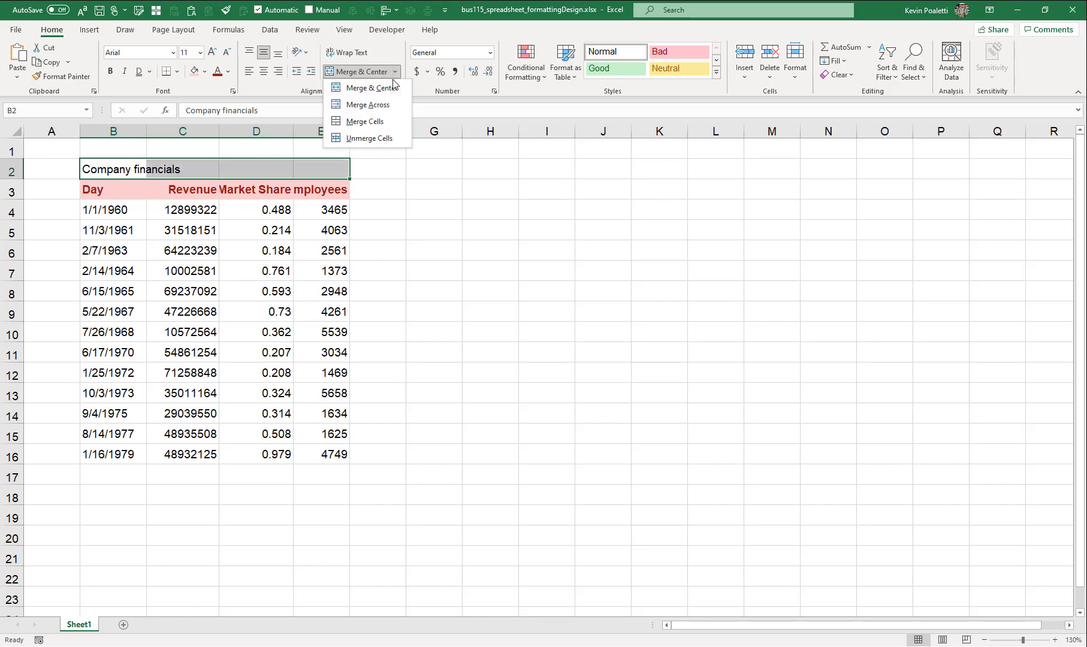
left_click(361, 88)
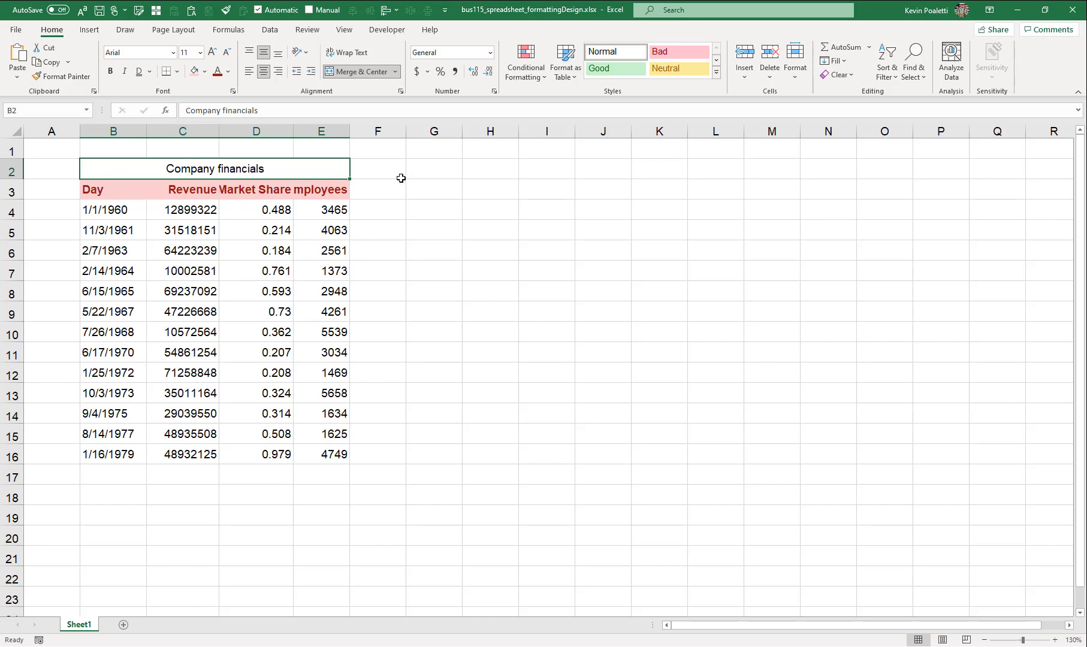
key("ctrl+z")
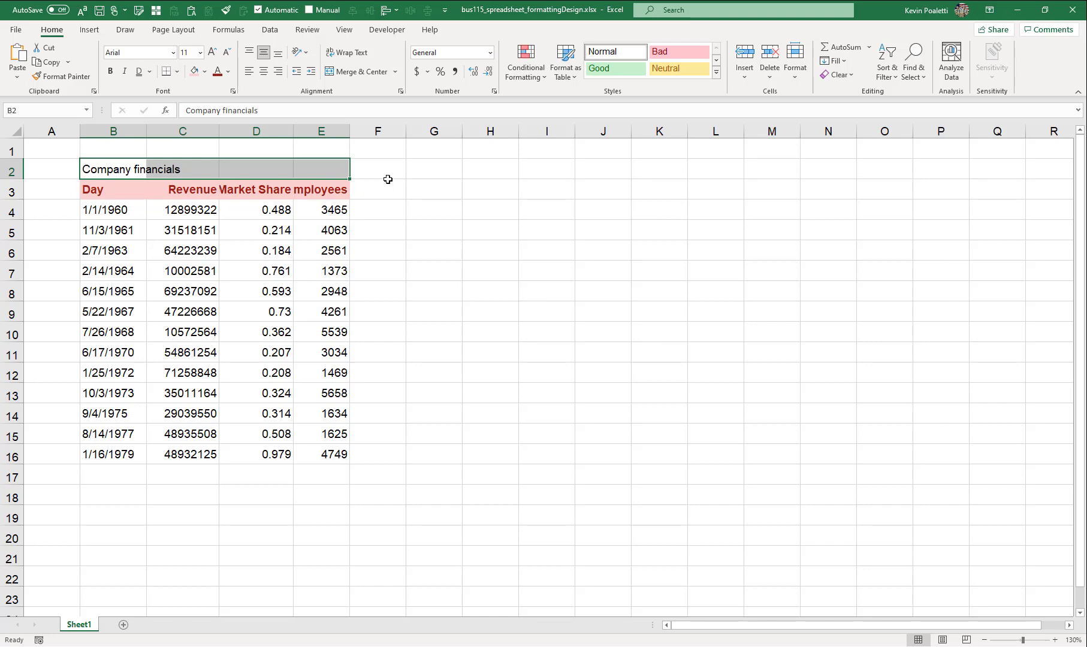
- Set the horizontal alignment of the title cells B2:E2 to Center Across Selection
left_click(401, 91)
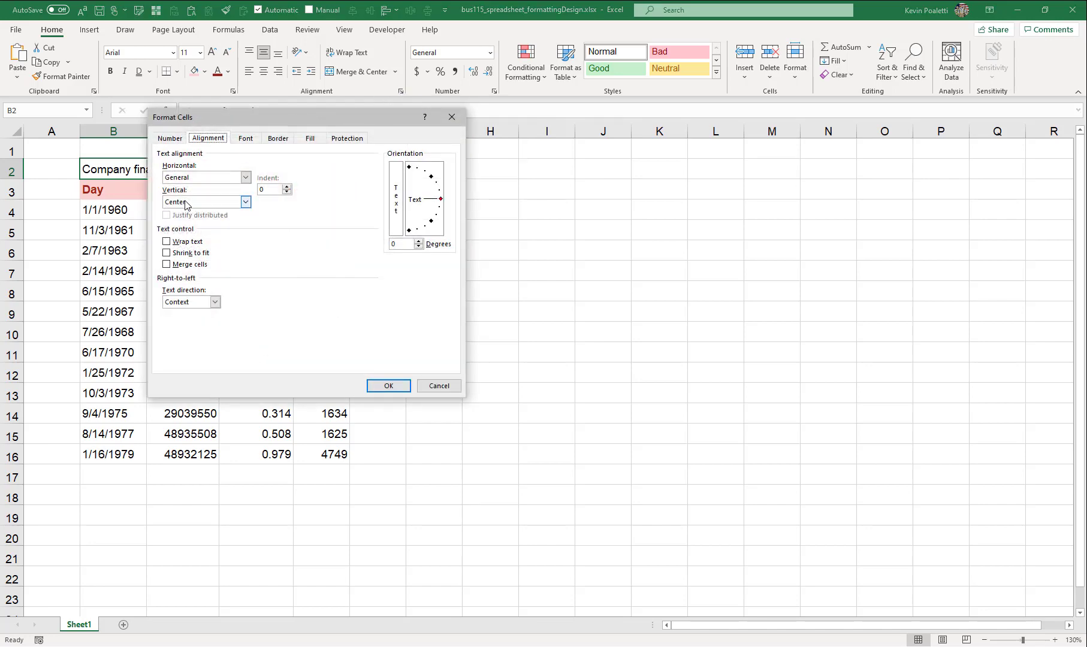
left_click(182, 176)
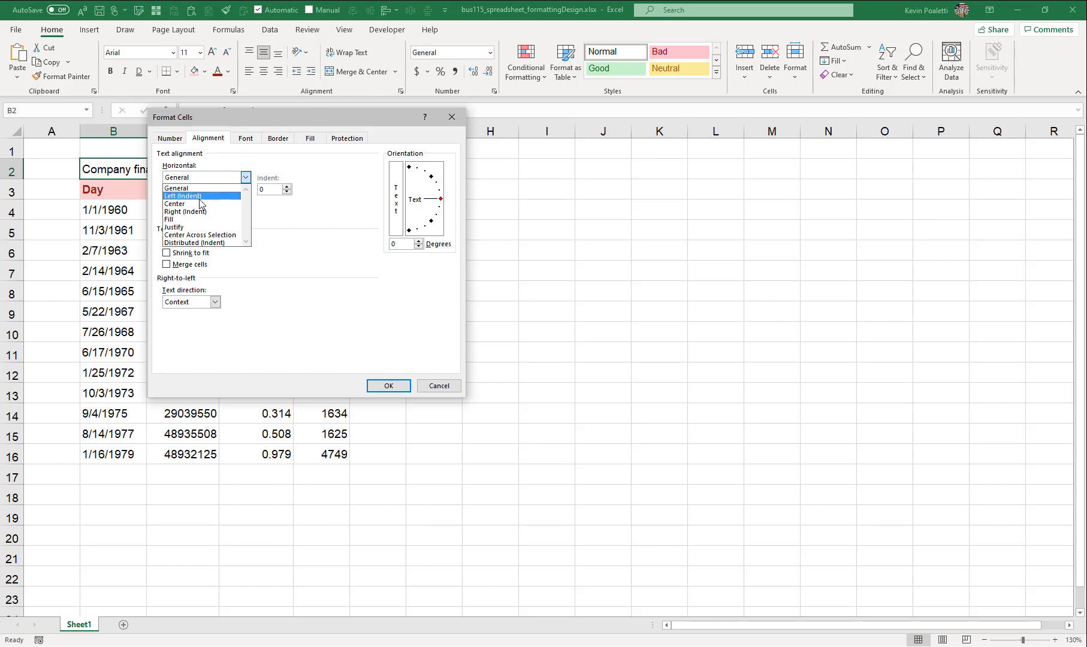
left_click(216, 235)
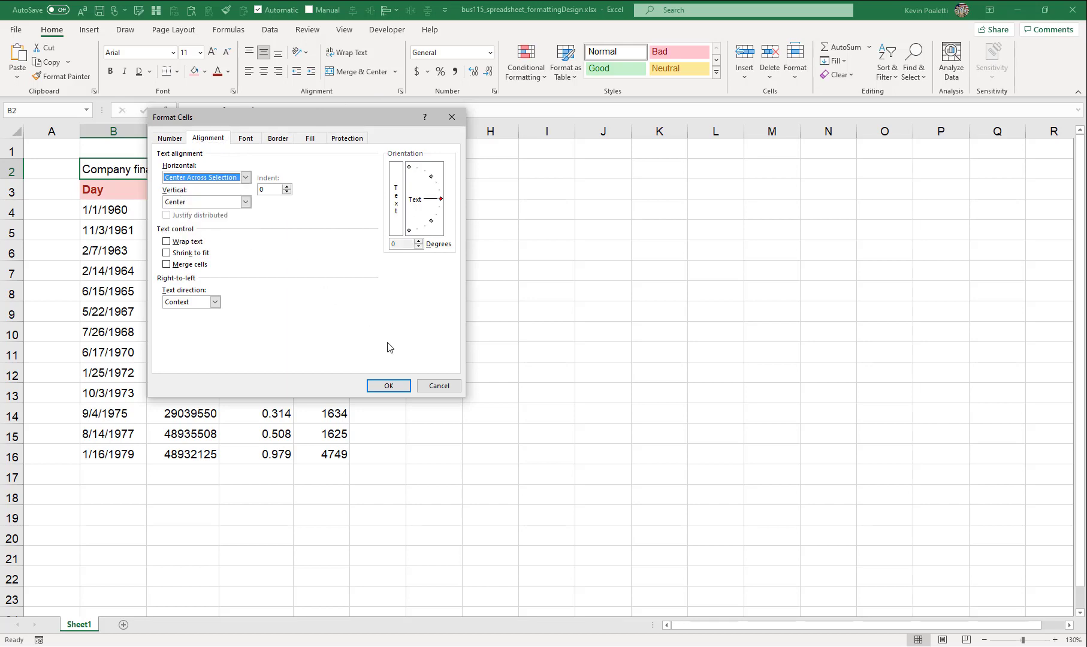
left_click(398, 387)
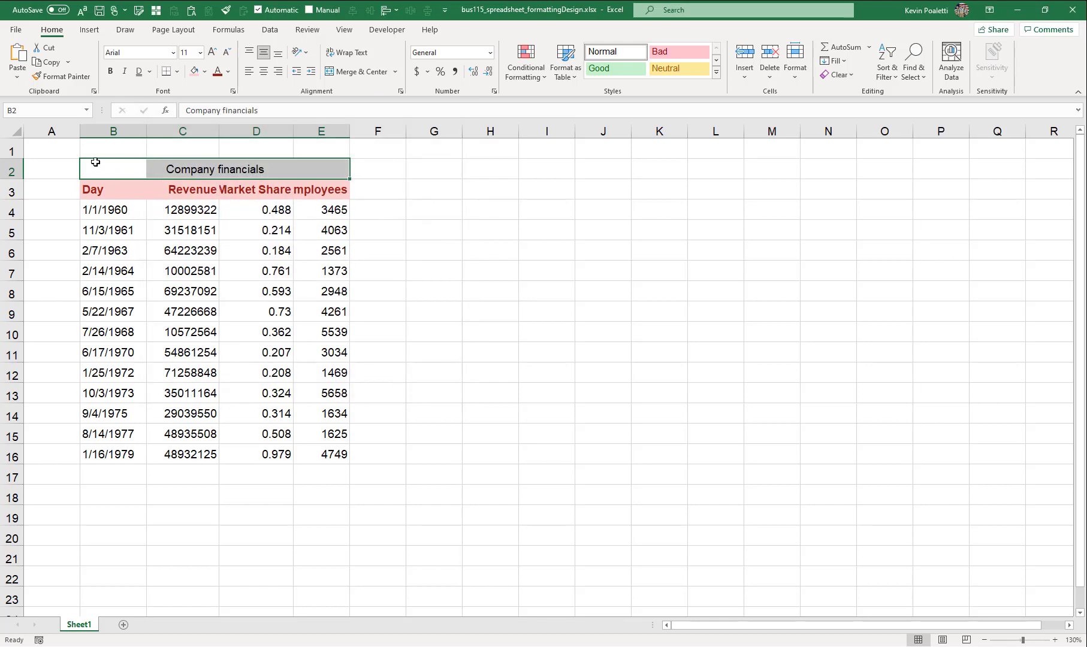
- Check the title row cells B2 through E2 one by one to see whether they can be selected individually
left_click(95, 163)
left_click(342, 168)
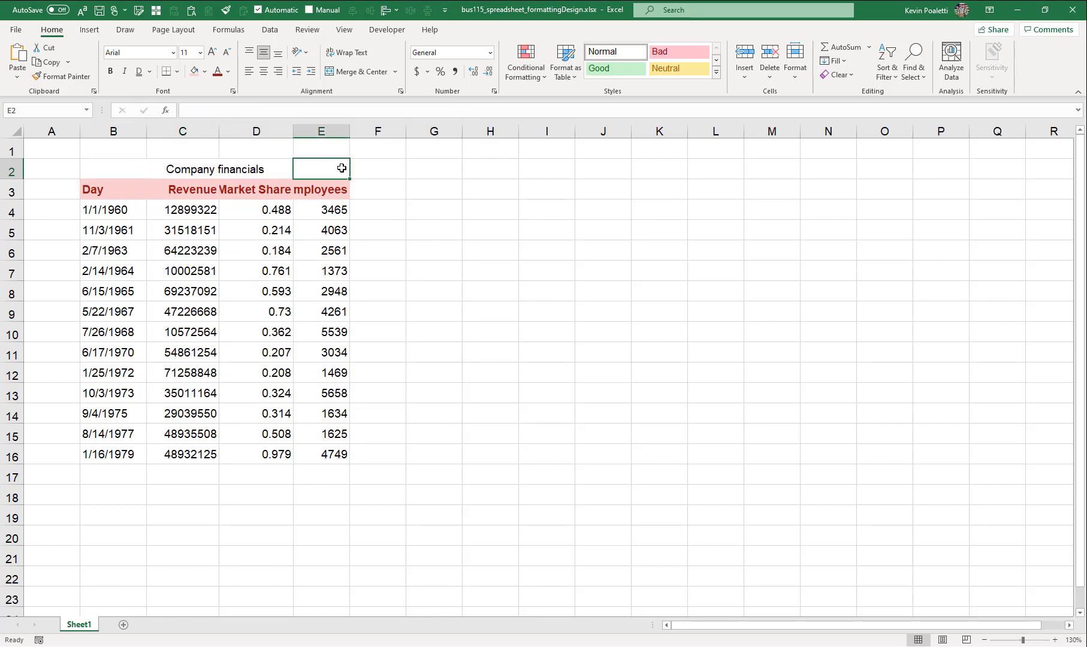
left_click(257, 169)
left_click(181, 170)
left_click(114, 174)
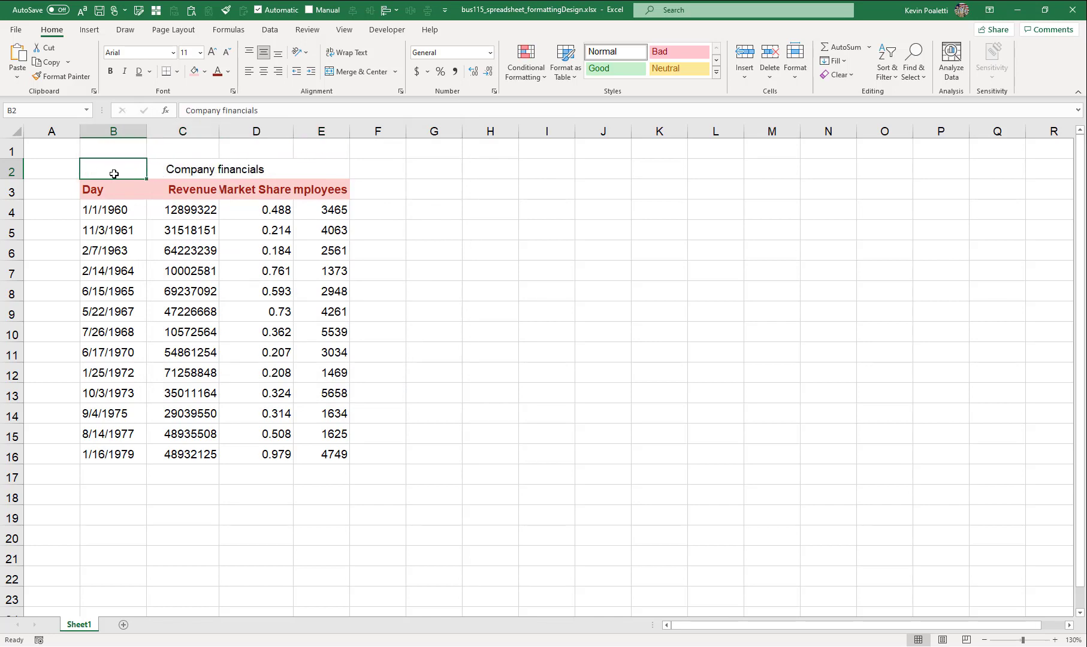
left_click(182, 172)
left_click(282, 170)
left_click(335, 168)
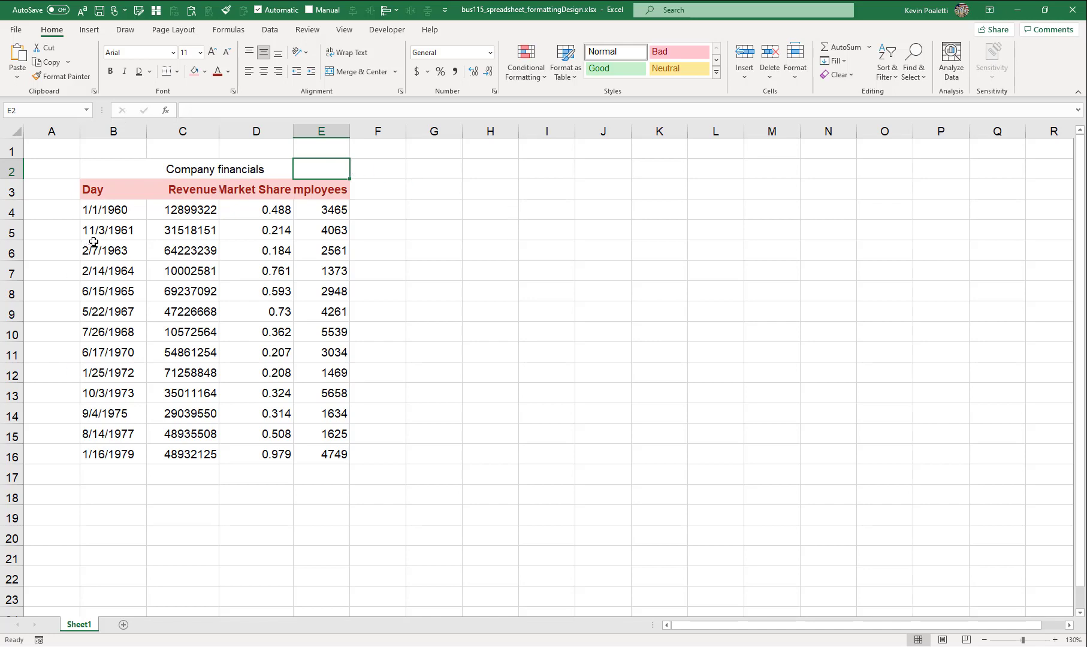
- Set the width of columns C through E to 10
left_click(12, 189)
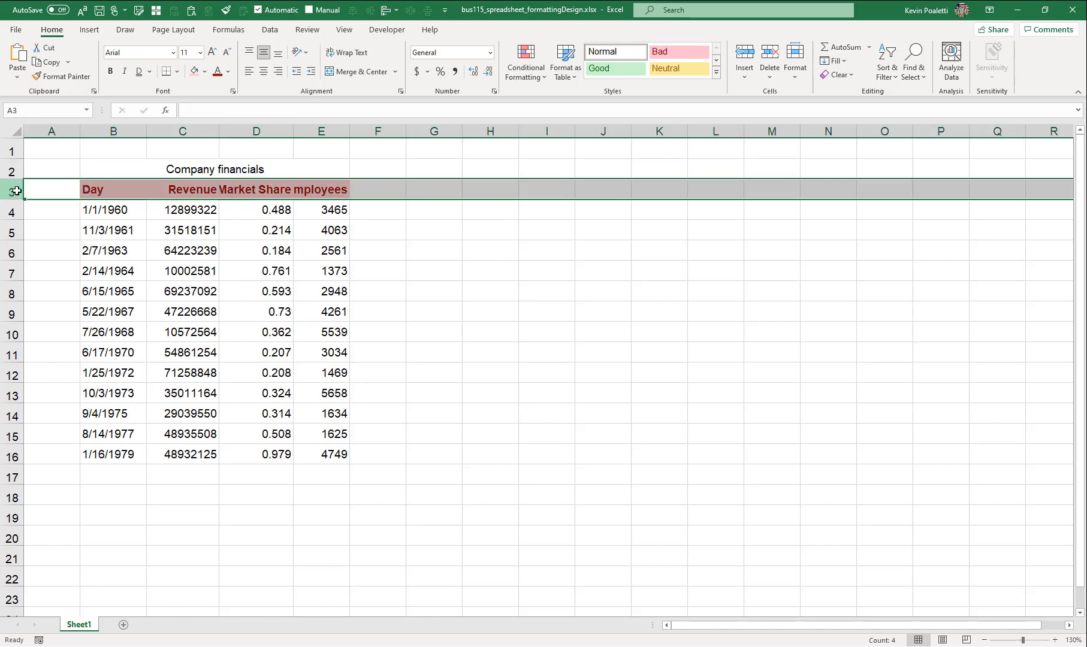
left_click(246, 189)
left_click(328, 191)
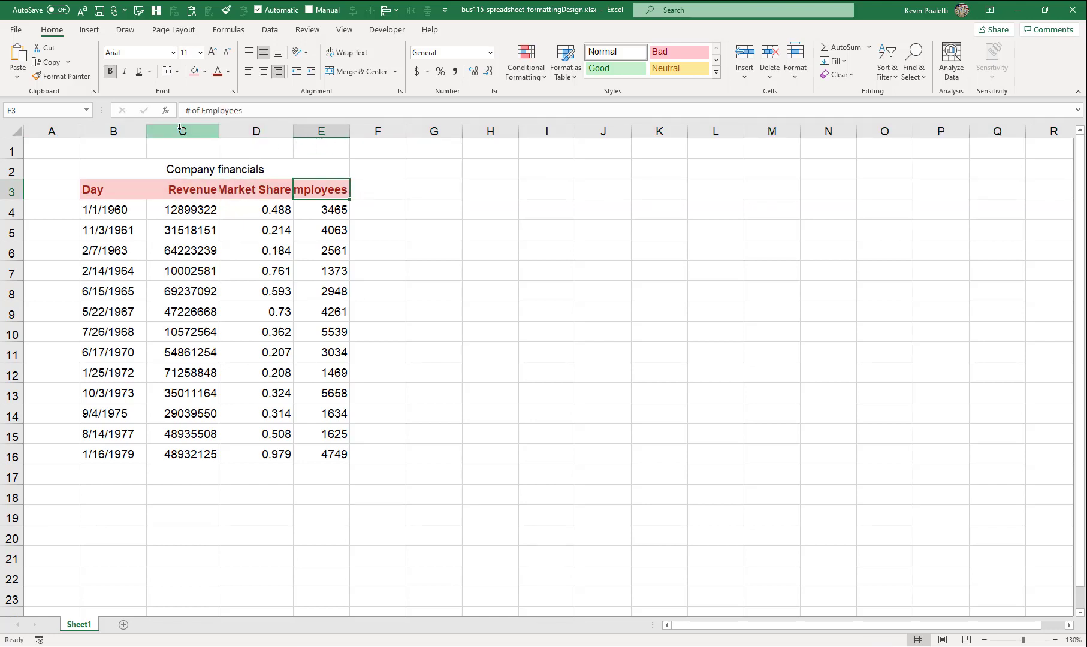
left_click_drag(180, 128, 306, 129)
right_click(307, 128)
left_click(348, 298)
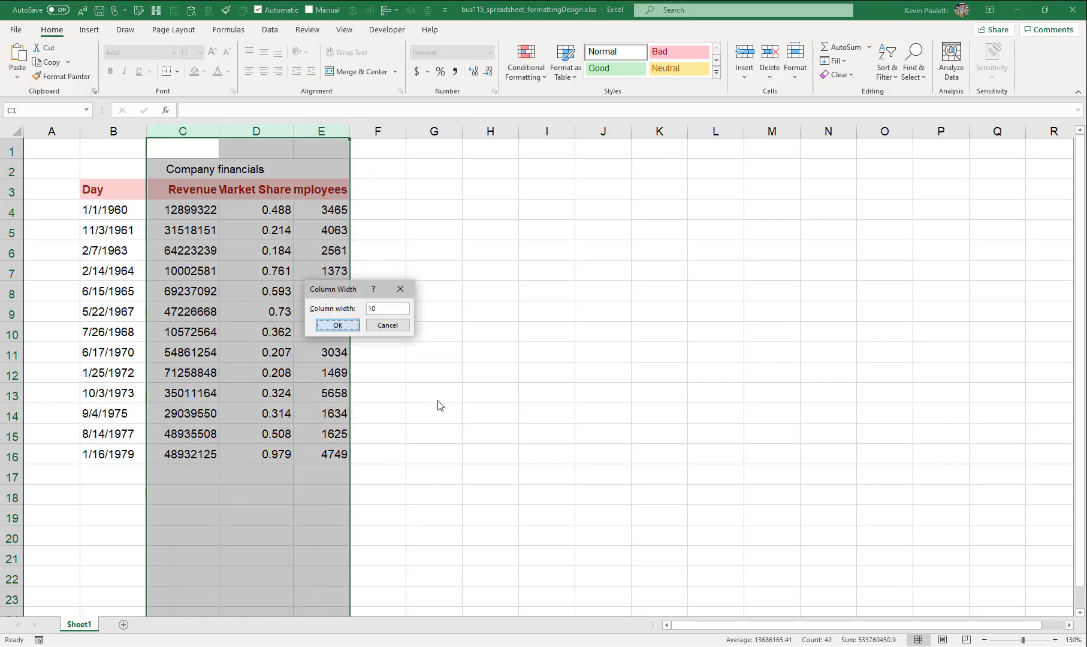
key("Return")
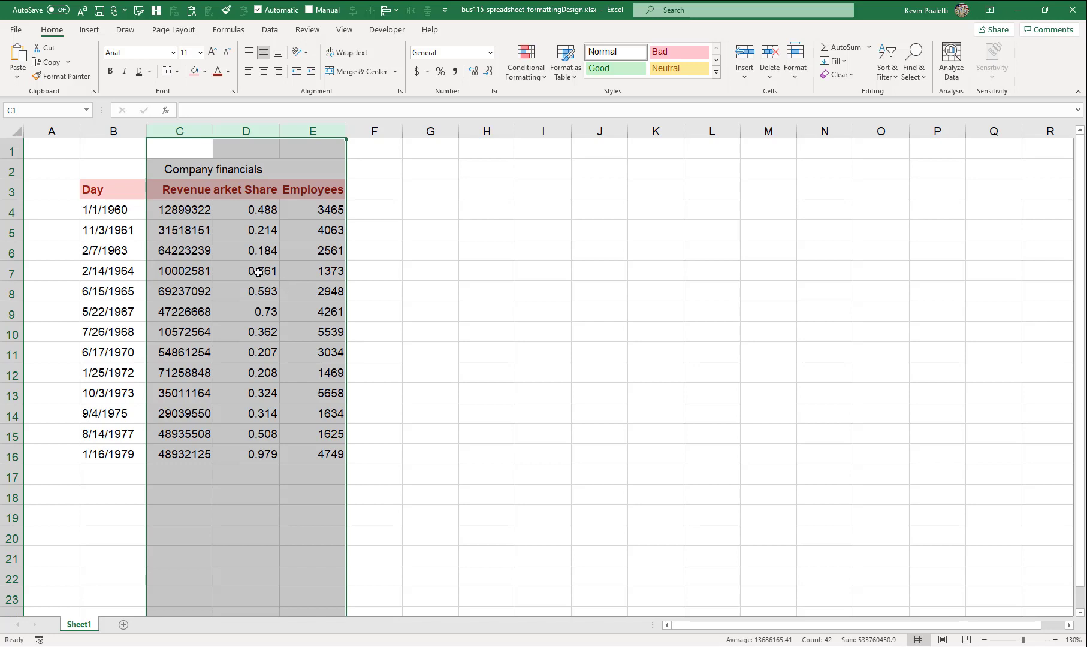
- Set the width of column B to 20
right_click(133, 131)
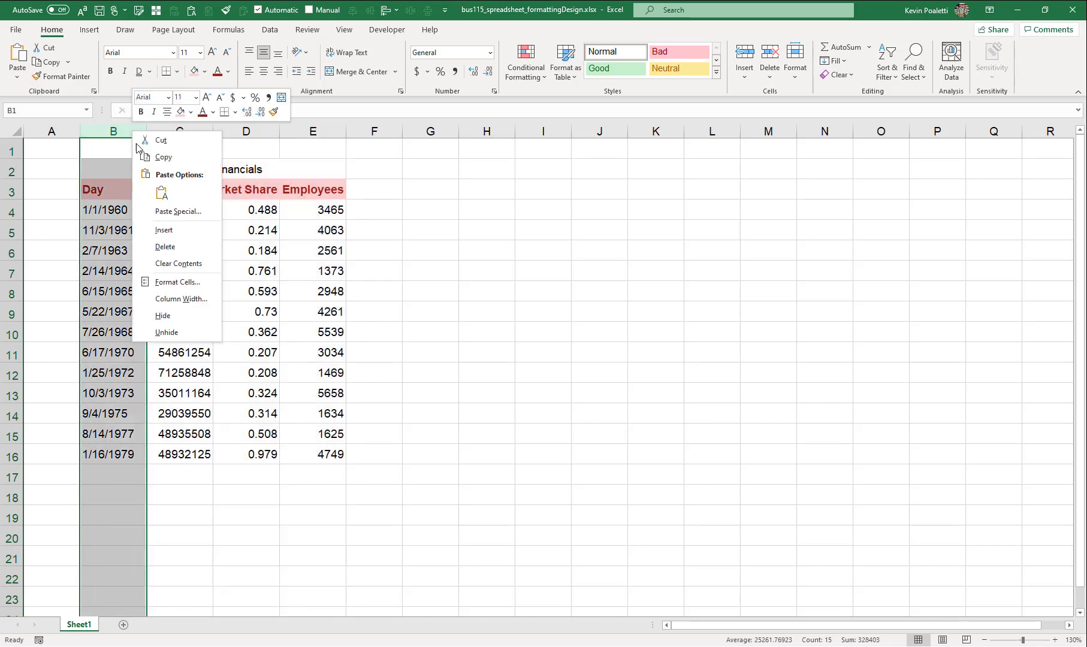
left_click(188, 299)
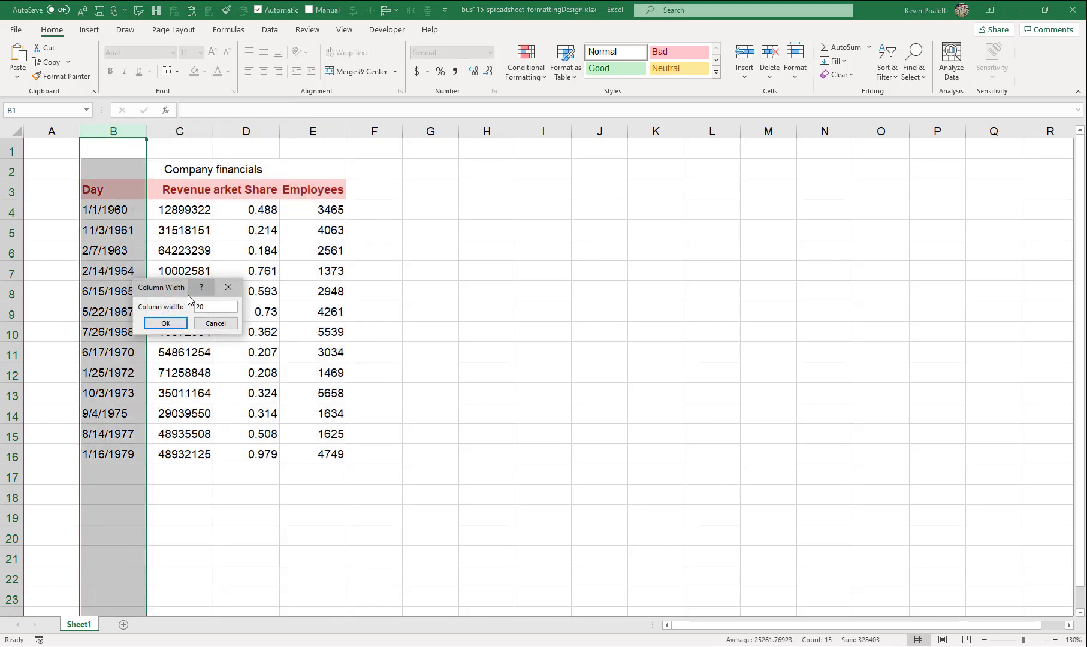
key("Return")
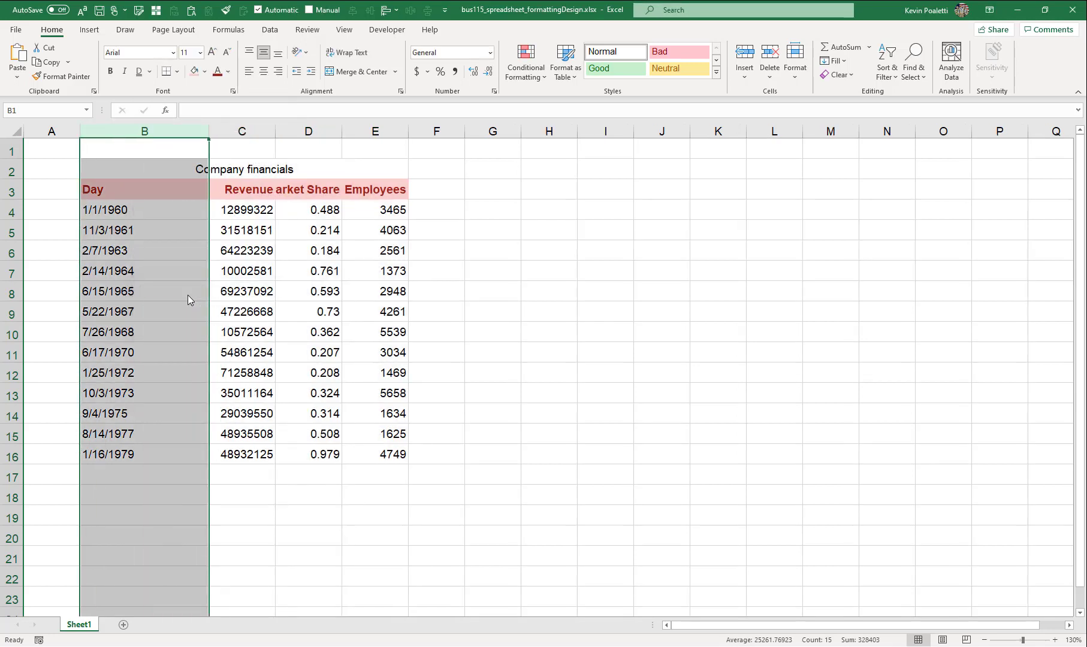
- Set the width of the Revenue, Market Share and # of Employees columns, C through E, to 13
left_click(300, 189)
left_click(393, 193)
left_click(303, 191)
left_click(257, 190)
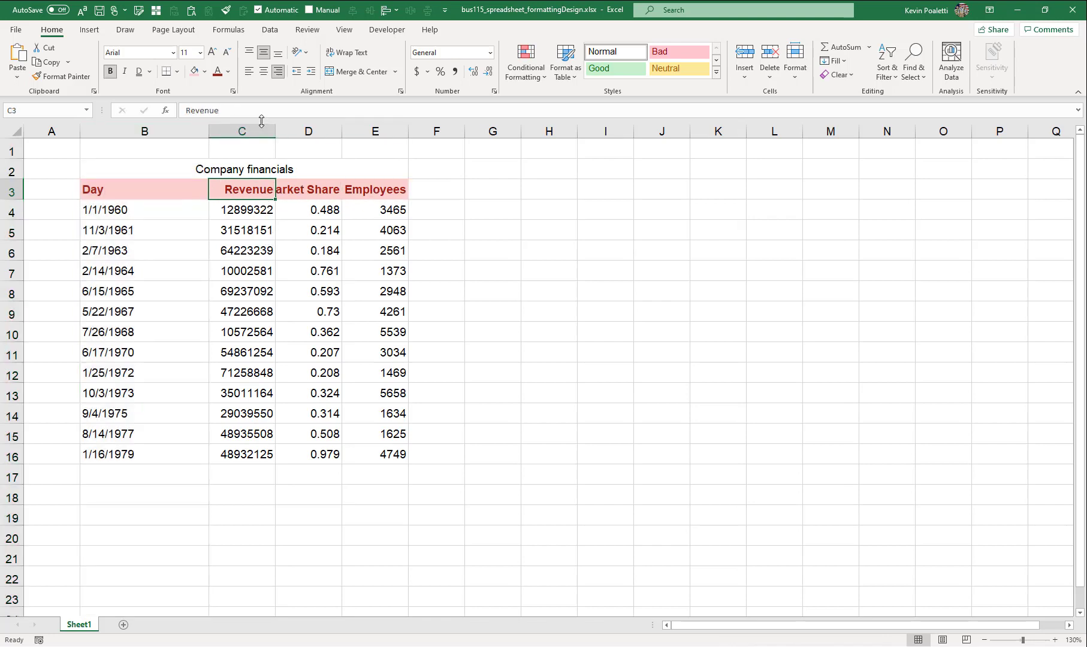
left_click_drag(242, 130, 474, 130)
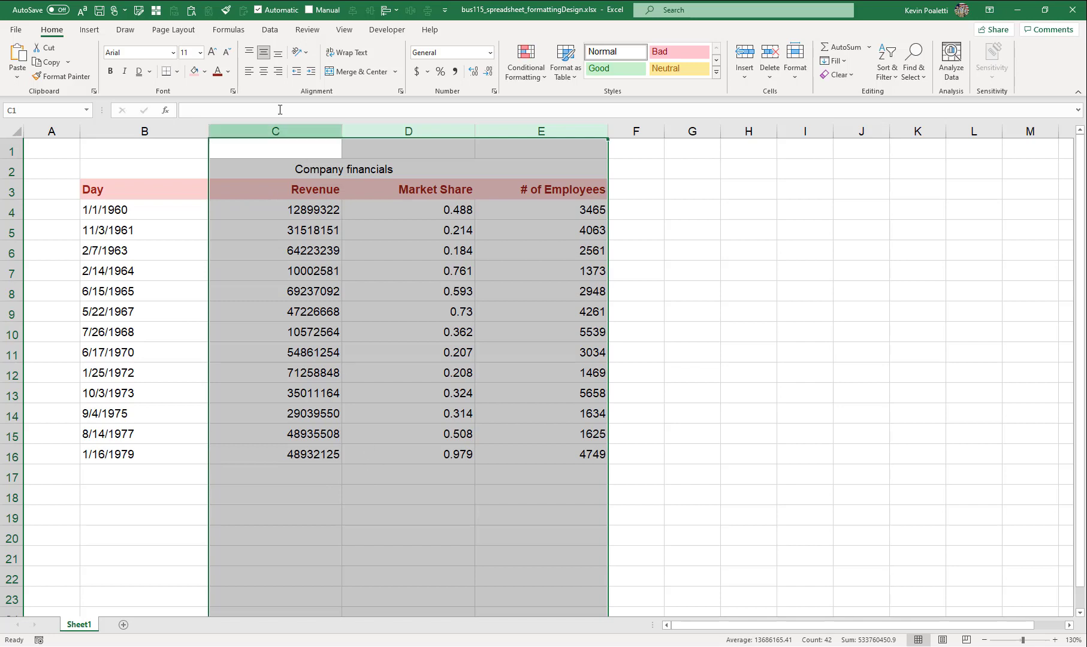
right_click(262, 131)
left_click(336, 300)
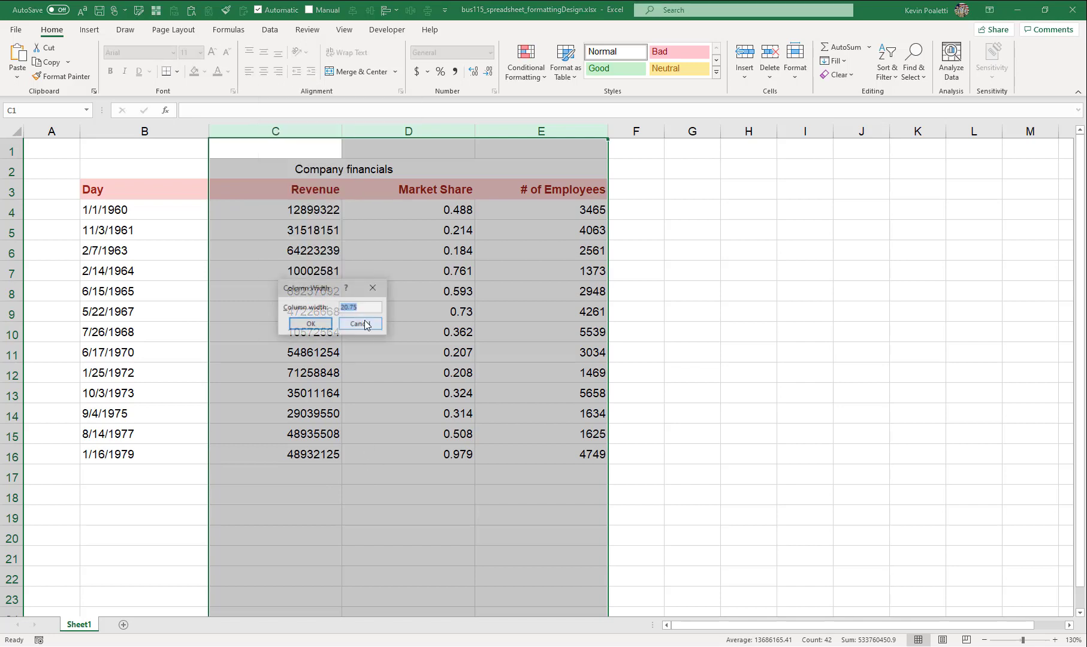
type("1")
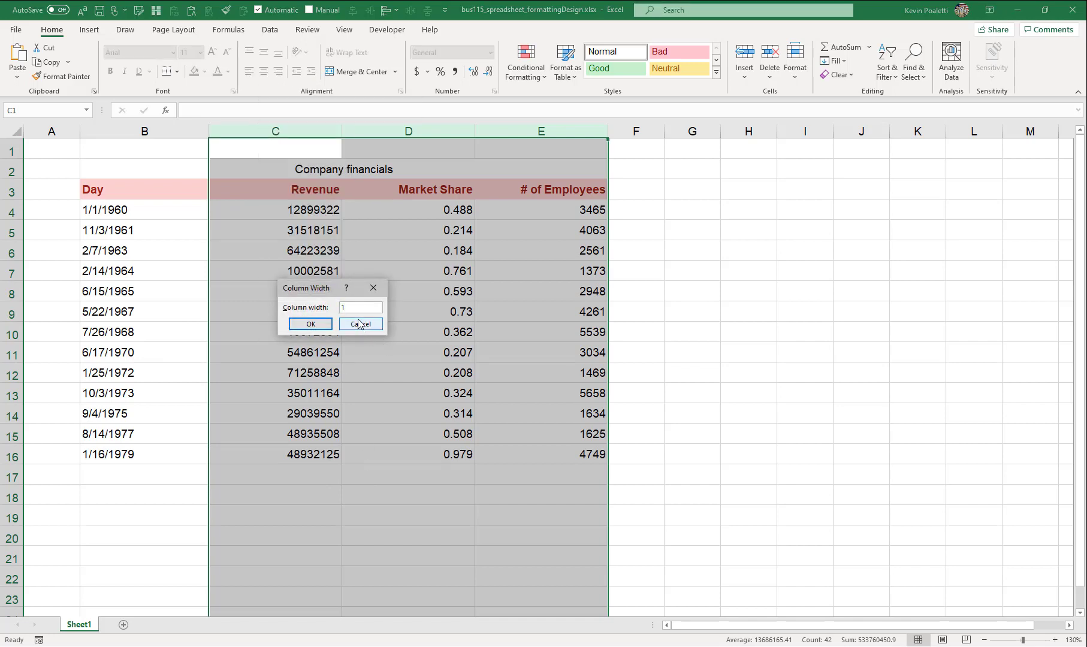
type("3")
key("Return")
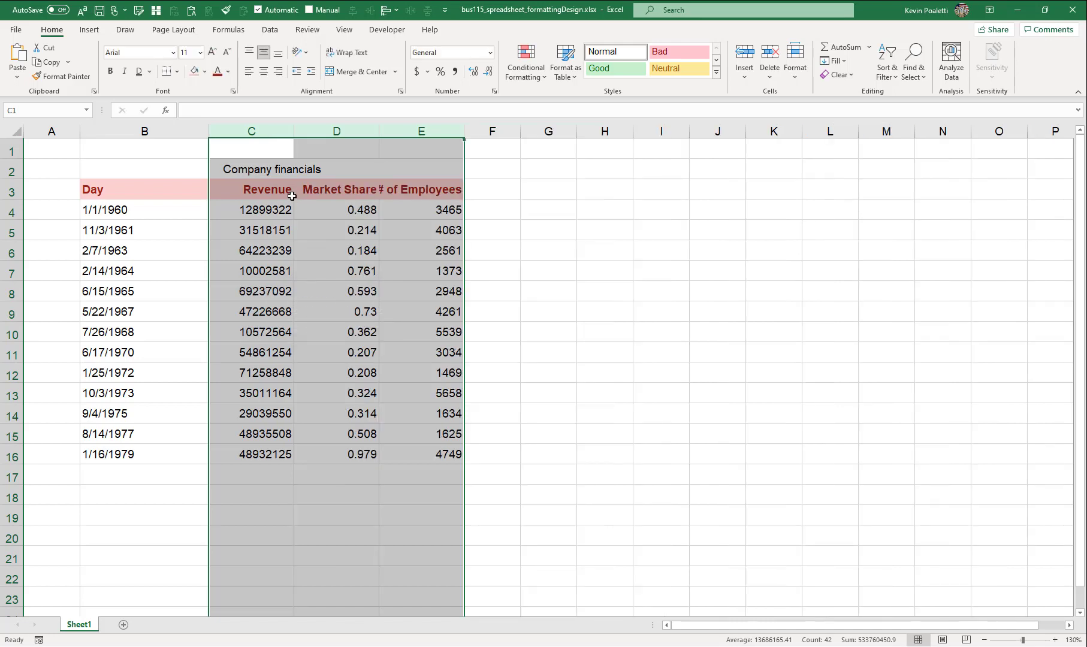
- Wrap the text of the # of Employees header in E3 and make row 3 tall enough for two lines
left_click(256, 192)
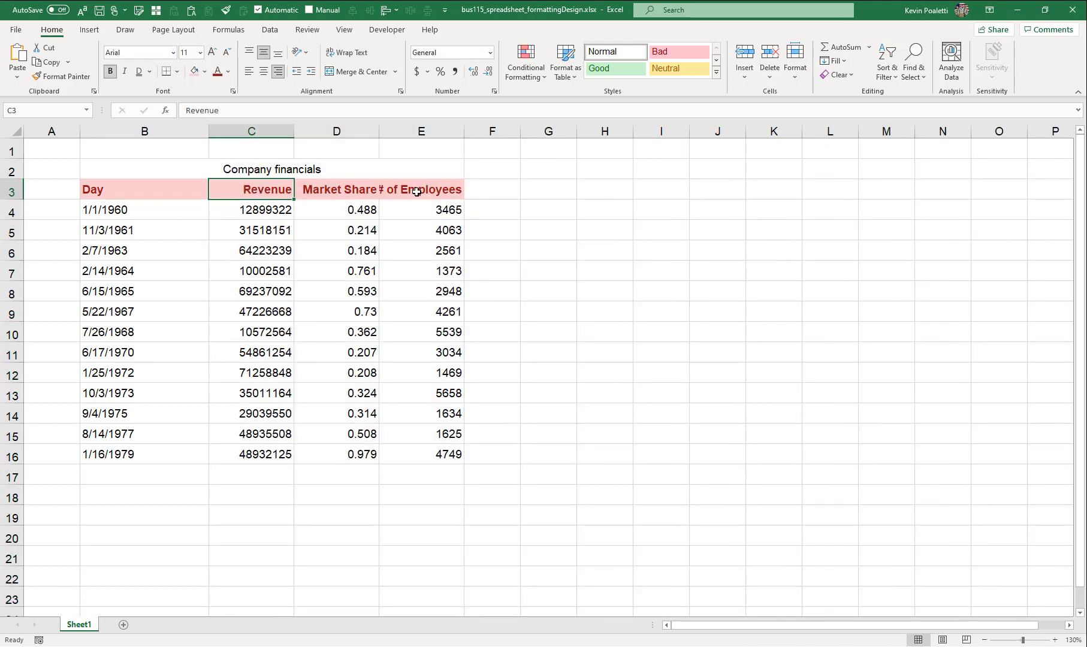
left_click_drag(425, 188, 345, 191)
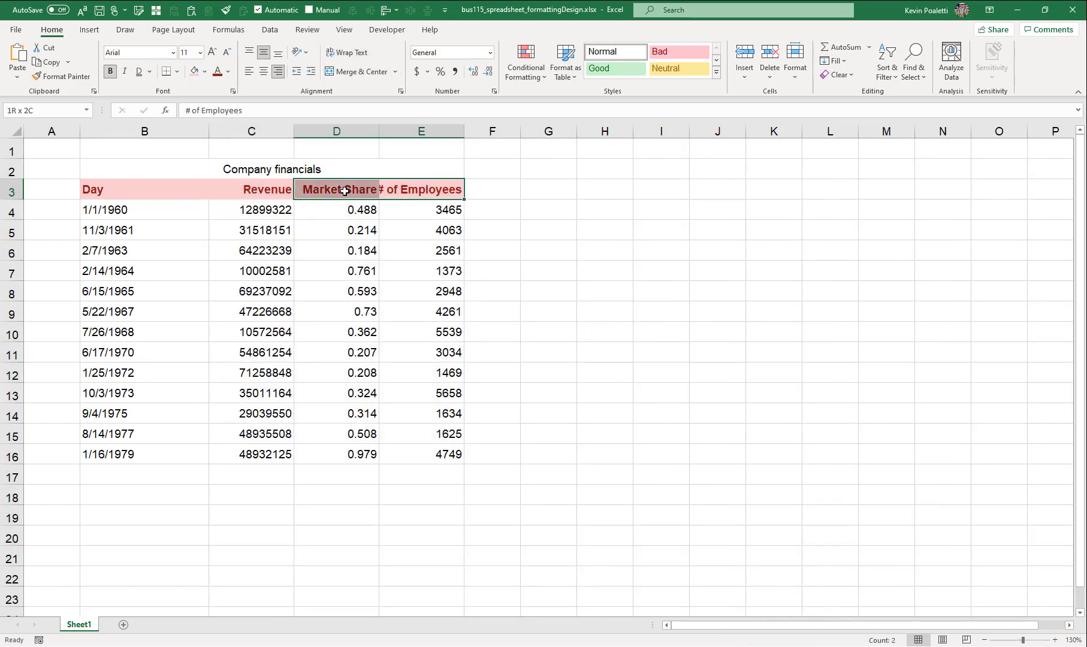
left_click(410, 188)
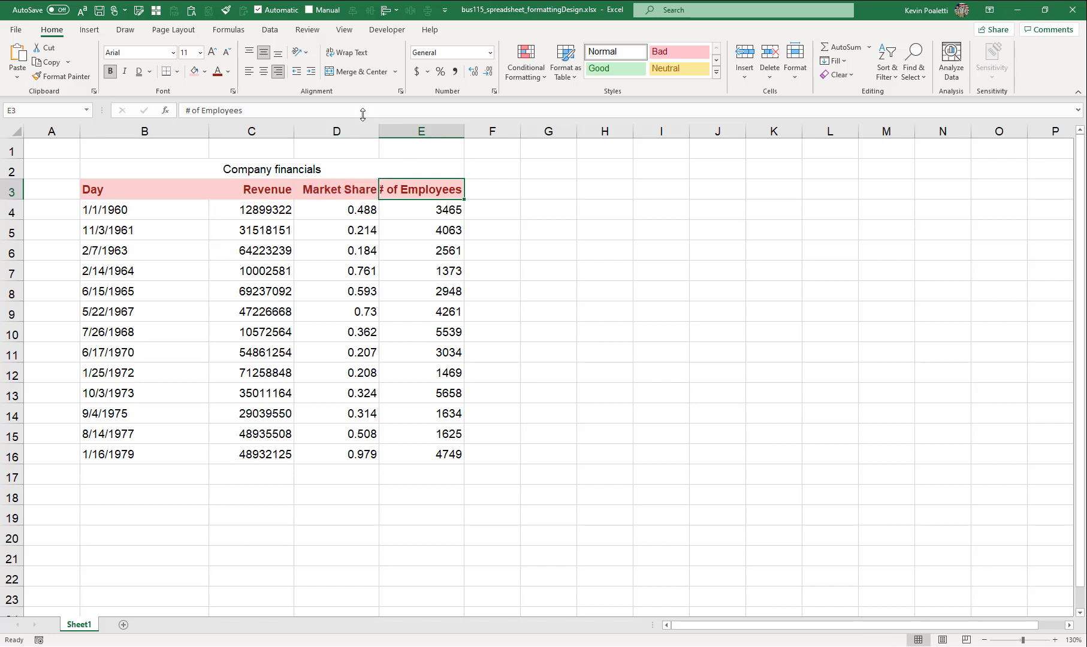
left_click(348, 52)
left_click(11, 190)
left_click_drag(14, 199, 17, 221)
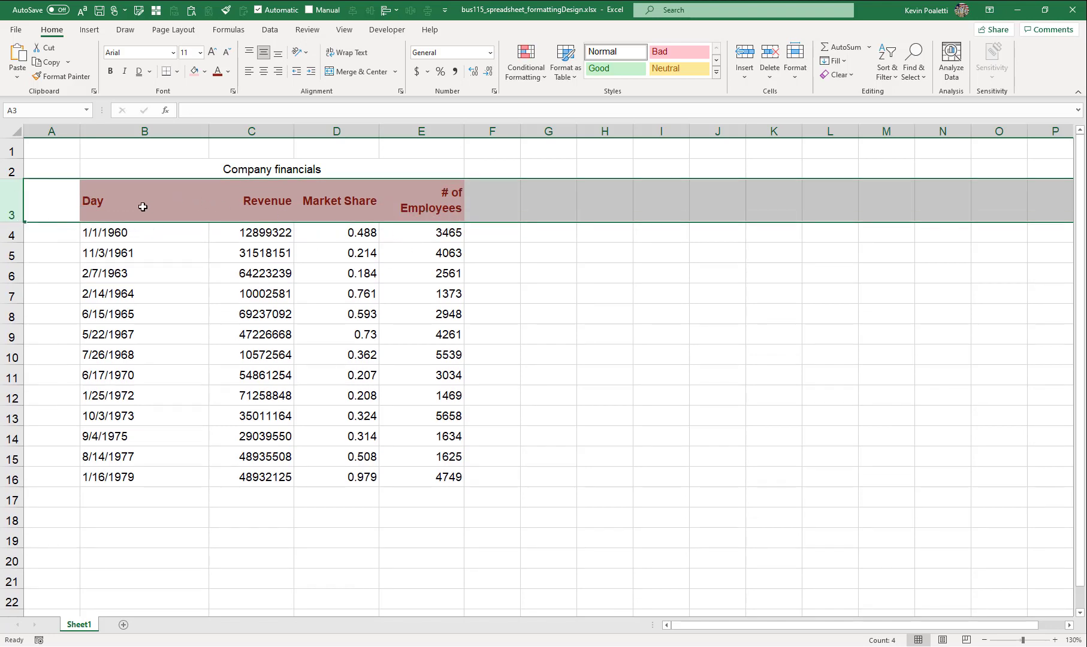
- Align the header cells B3:E3 vertically to the top
left_click_drag(134, 201, 430, 197)
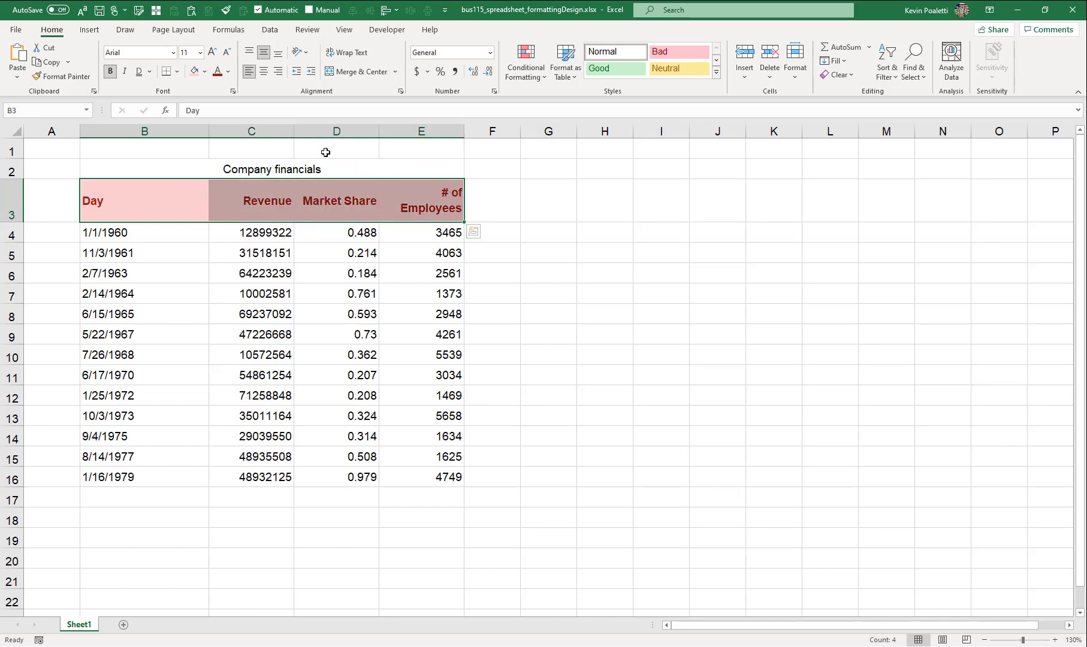
left_click(249, 53)
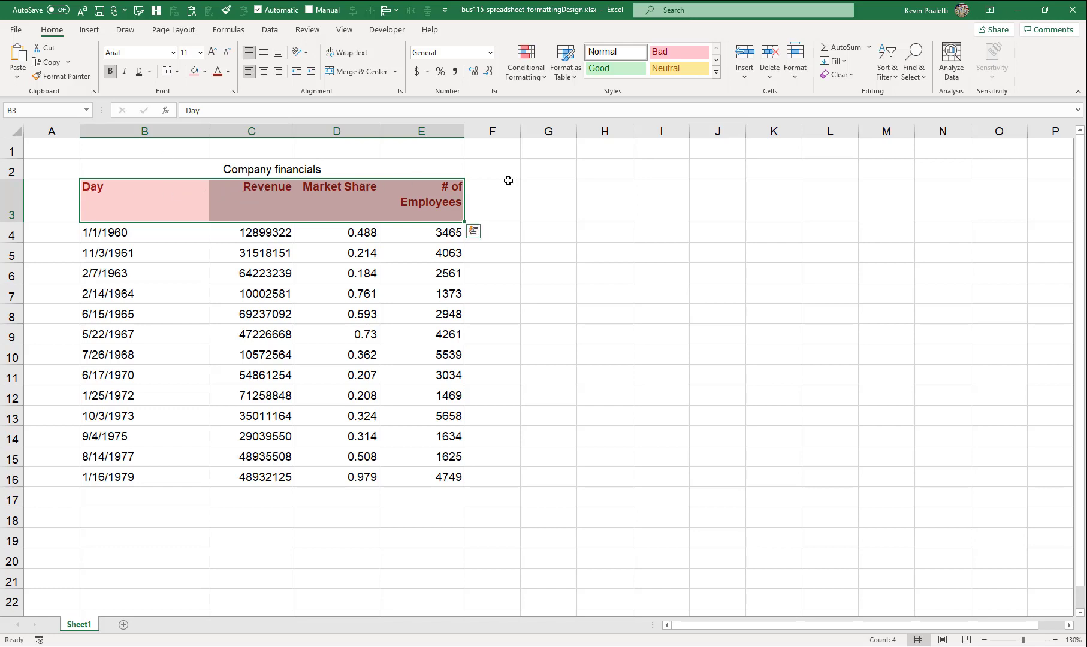
left_click(171, 203)
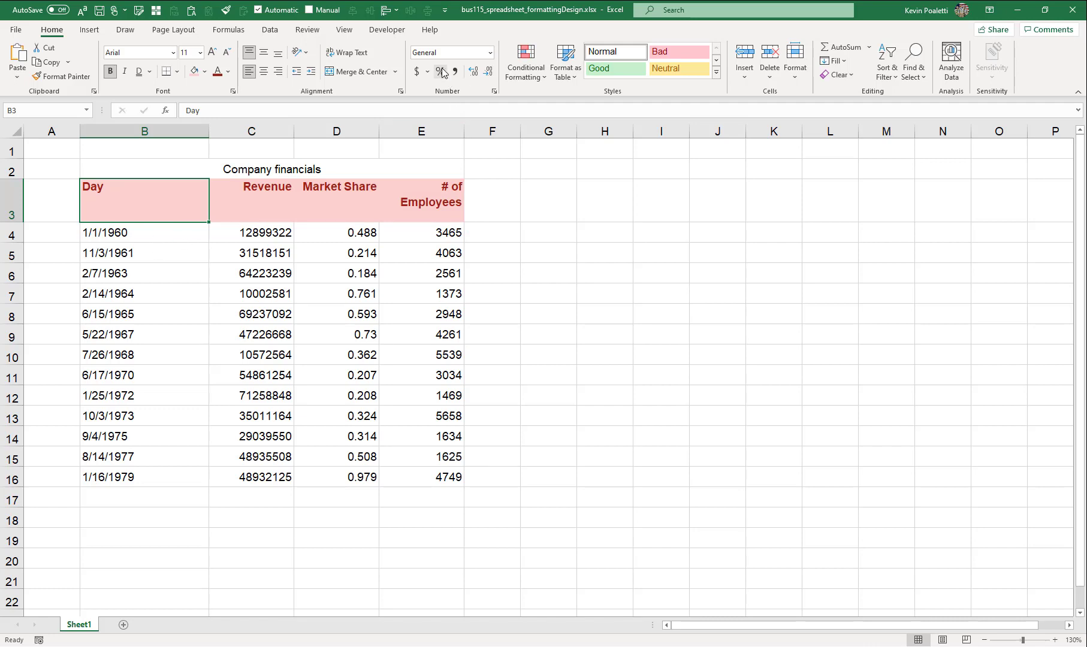
- Apply the Long Date number format to the first date in B4
left_click(491, 52)
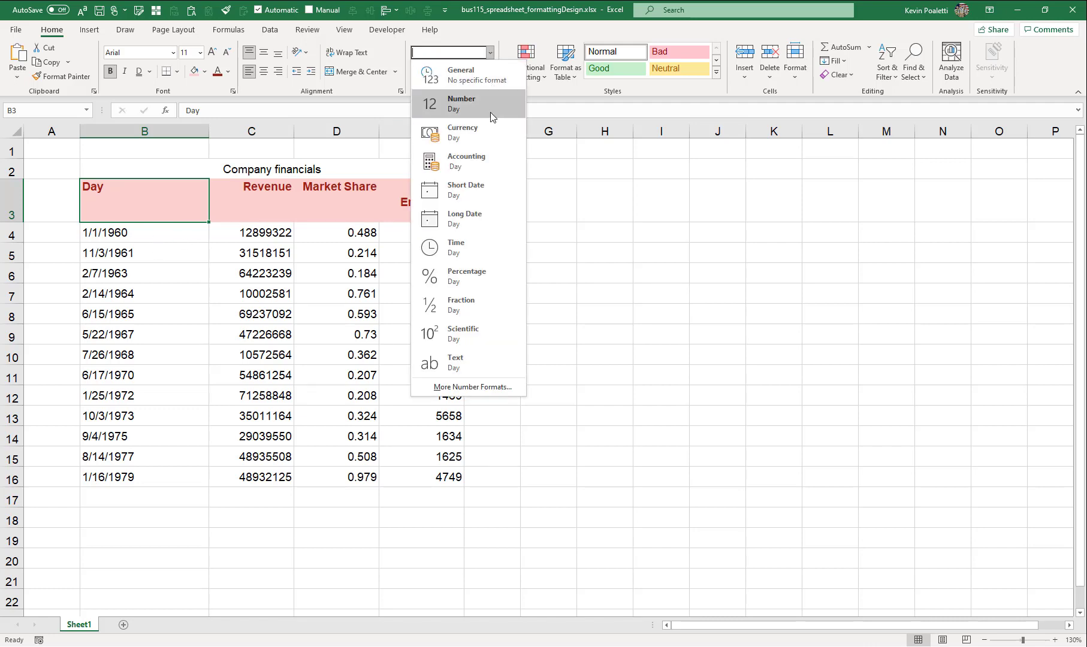
left_click(180, 233)
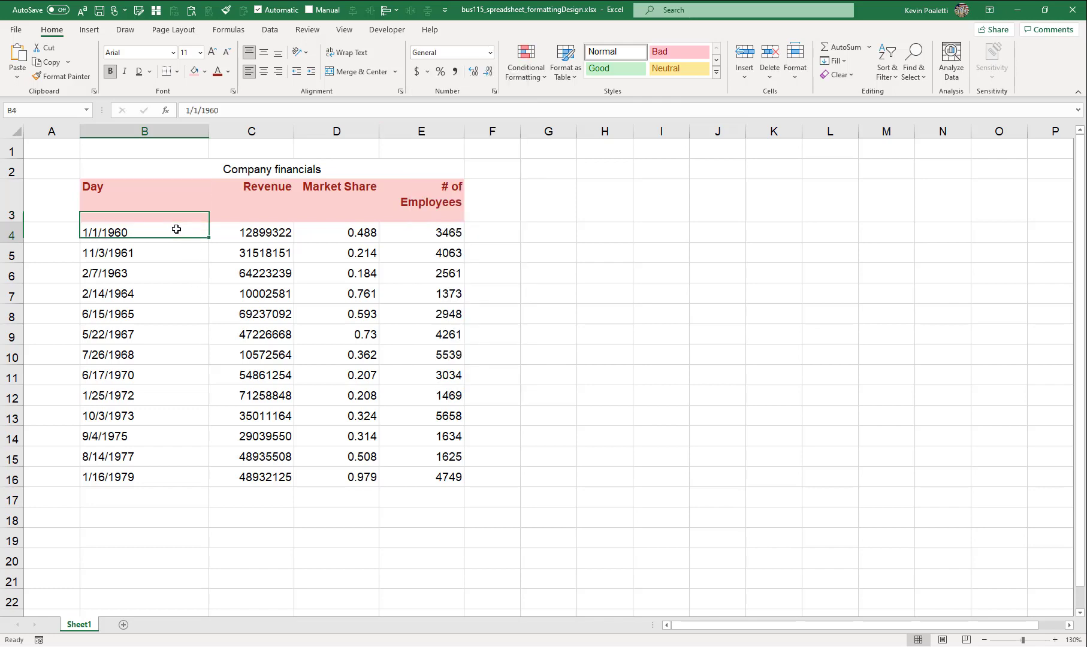
left_click(491, 53)
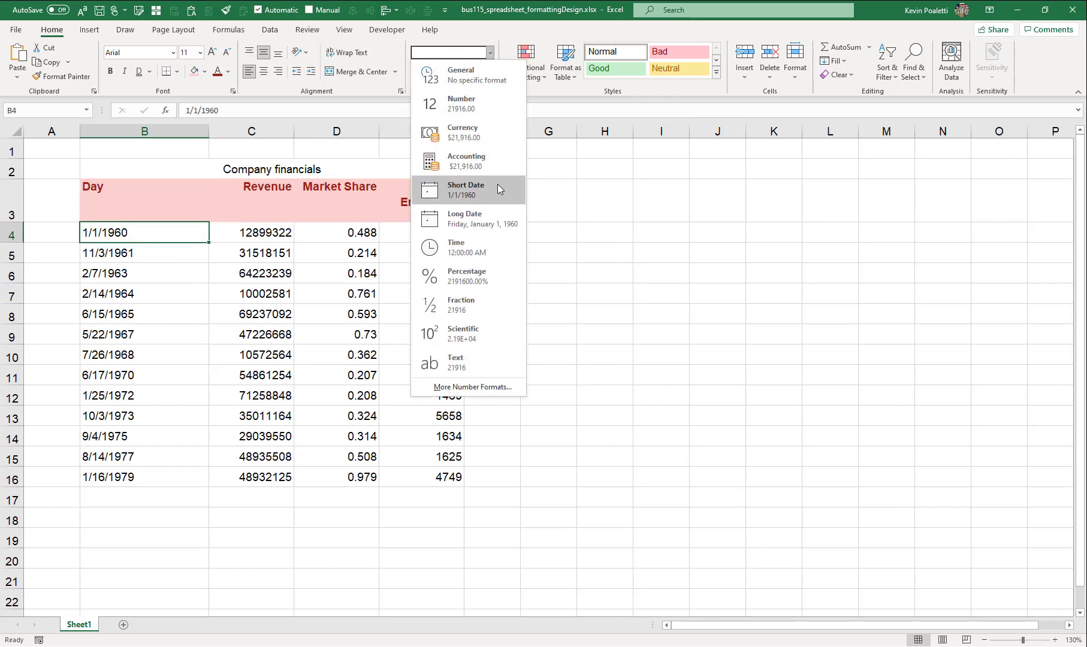
left_click(489, 223)
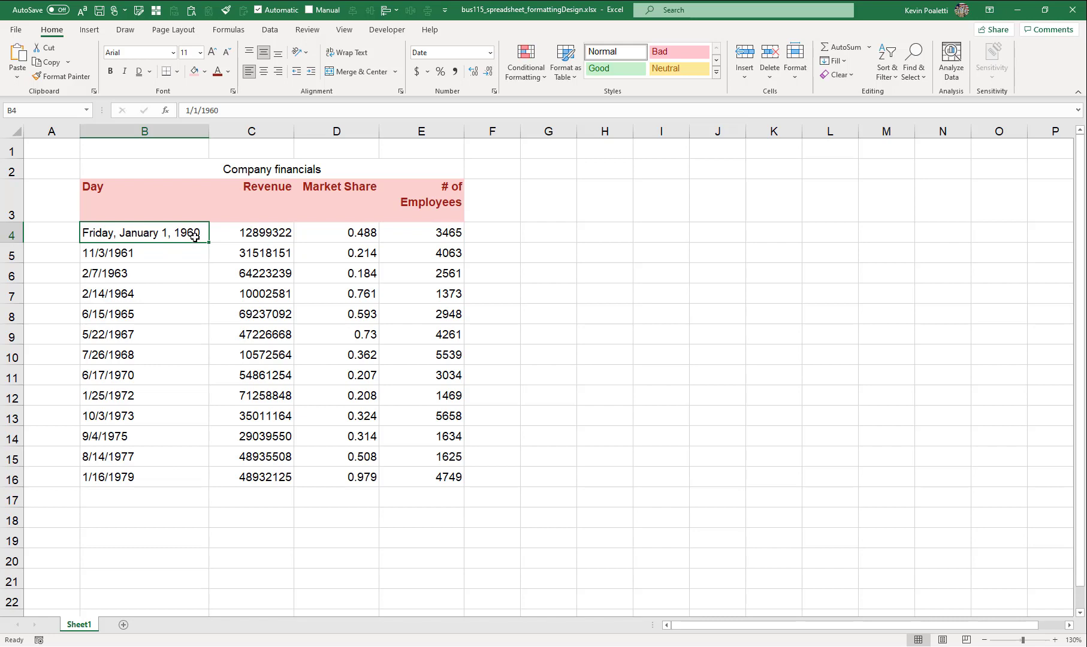
- Apply the custom date format "ddd, dd mmm yyyy" to the dates in B4:B16
left_click_drag(198, 232, 187, 477)
left_click(491, 53)
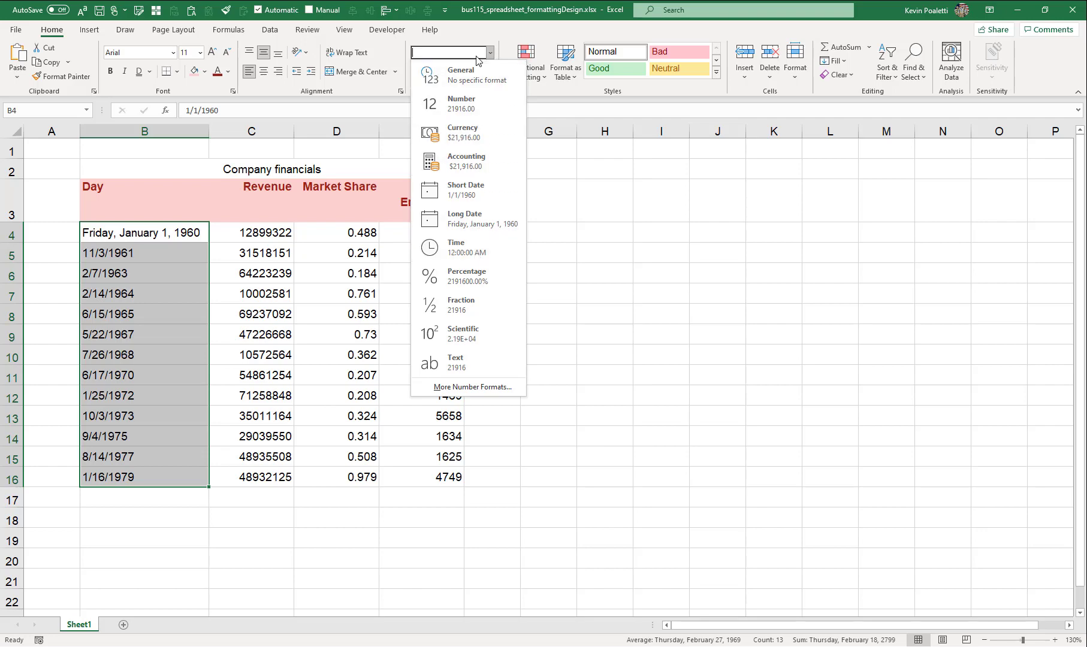
left_click(459, 41)
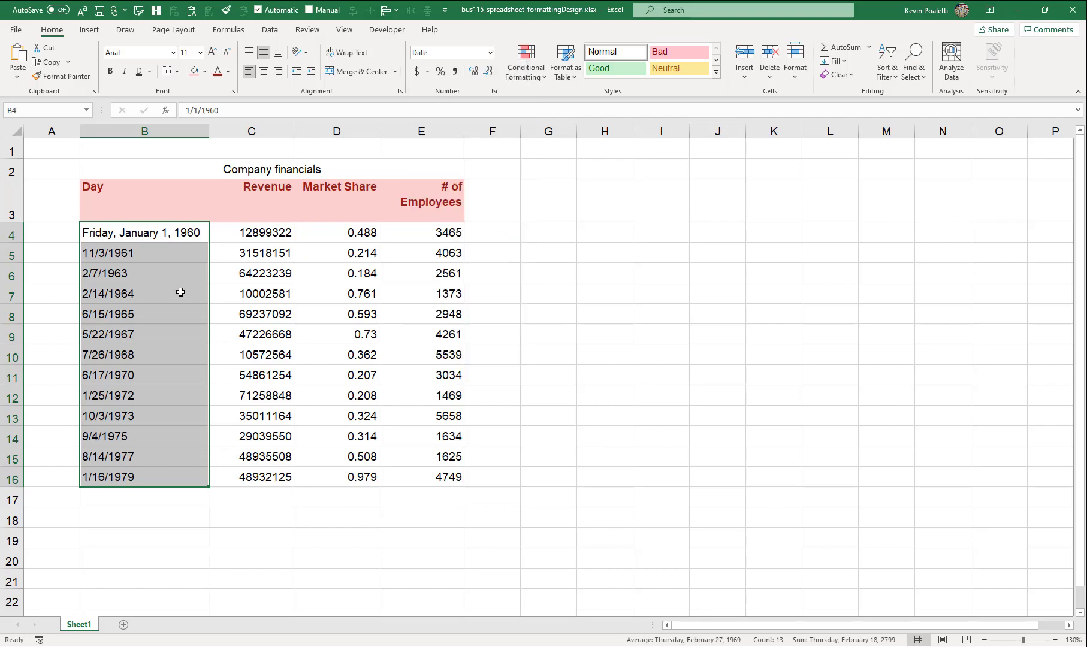
key("ctrl+1")
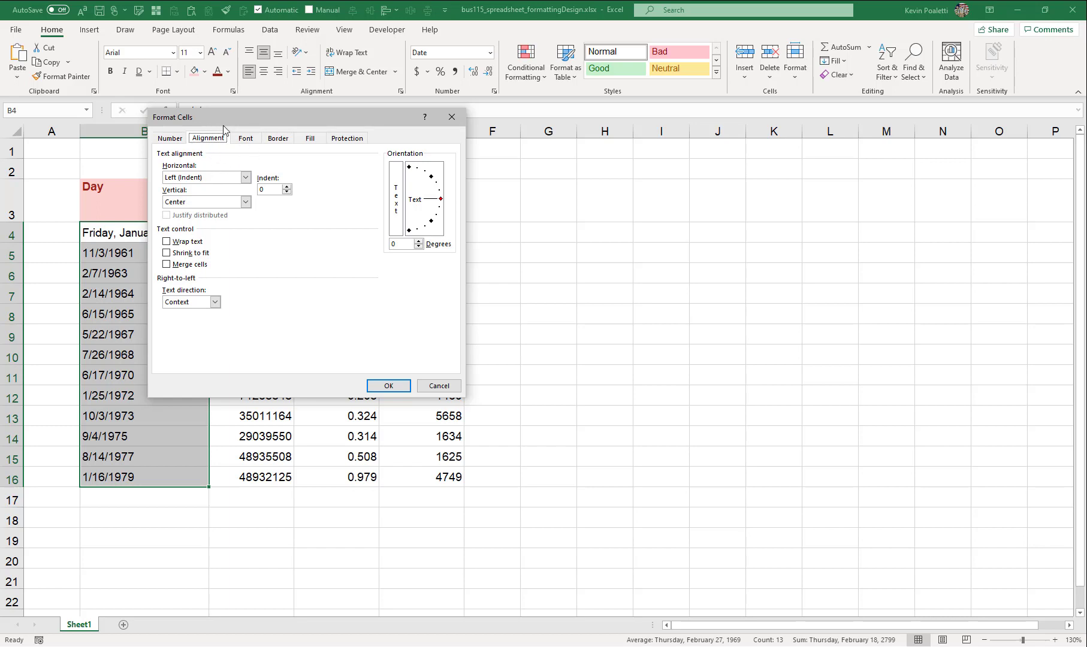
left_click(179, 139)
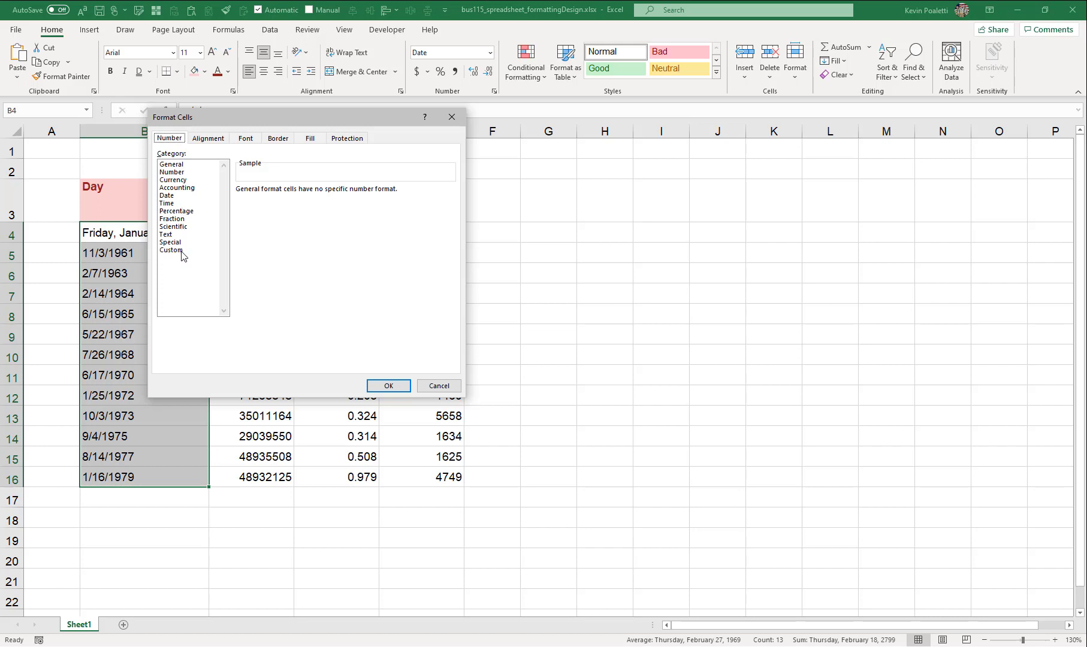
left_click(171, 196)
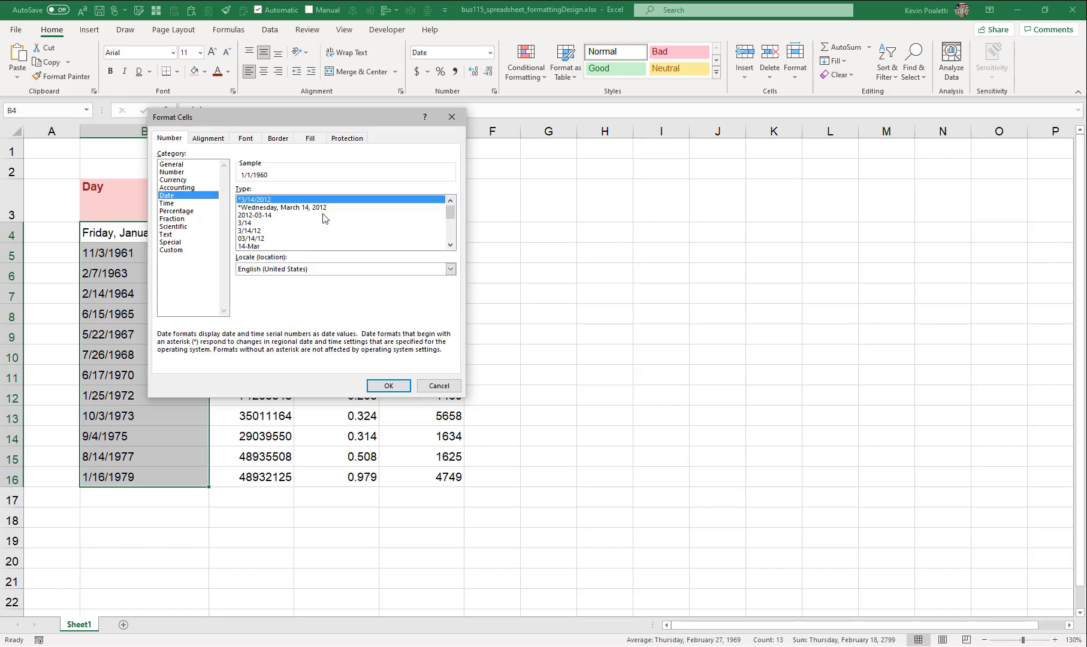
left_click_drag(450, 215, 453, 238)
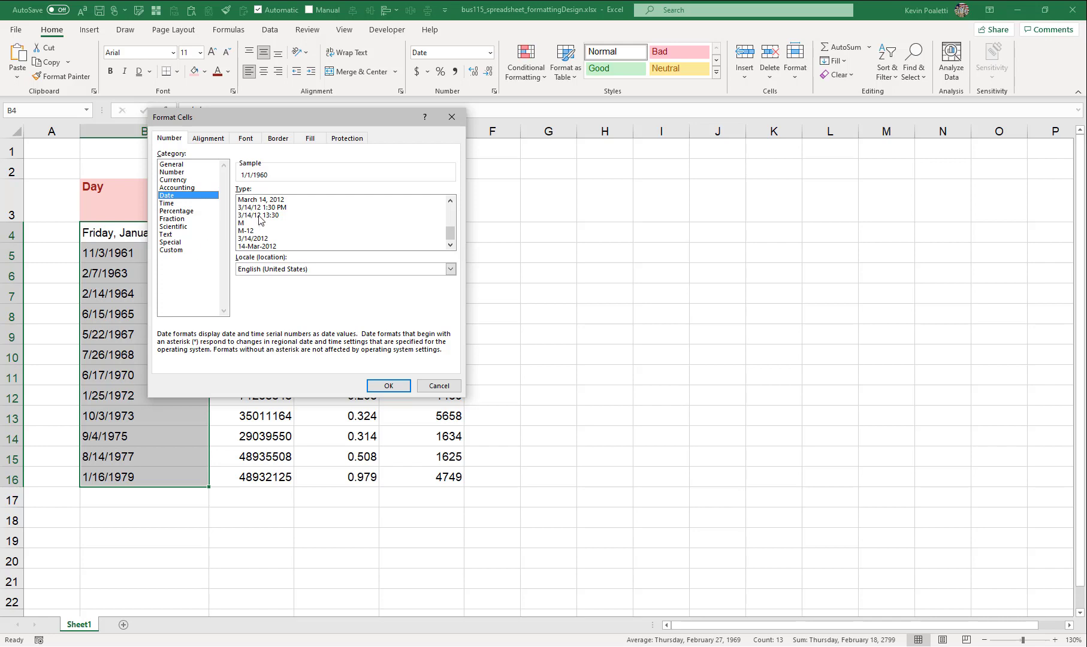
left_click(176, 250)
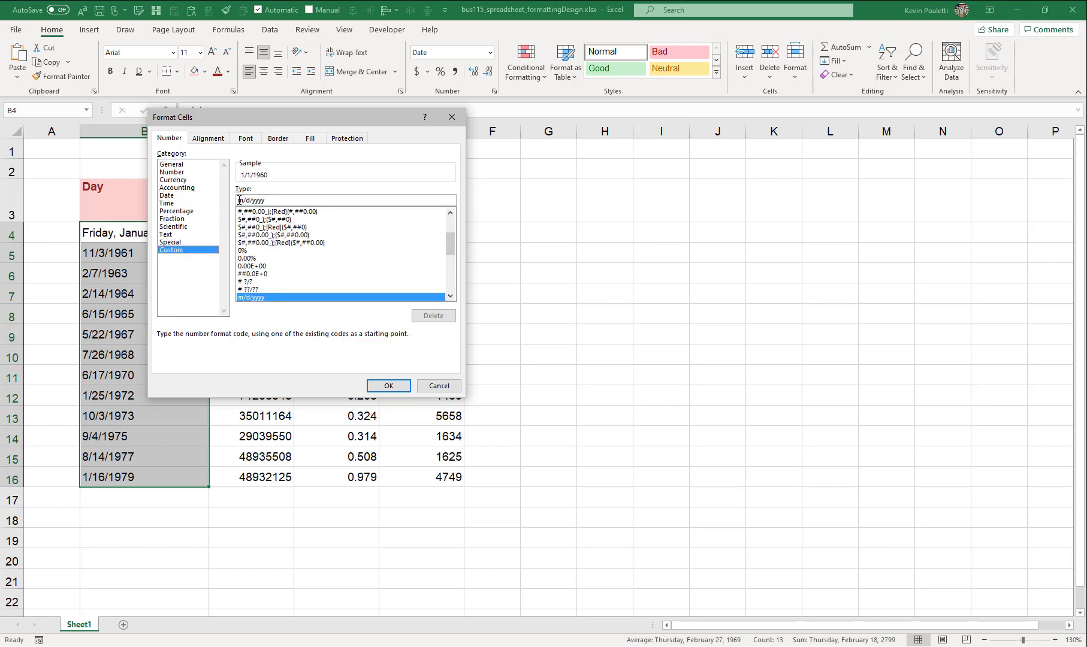
left_click_drag(244, 200, 261, 200)
type("ddd, dd")
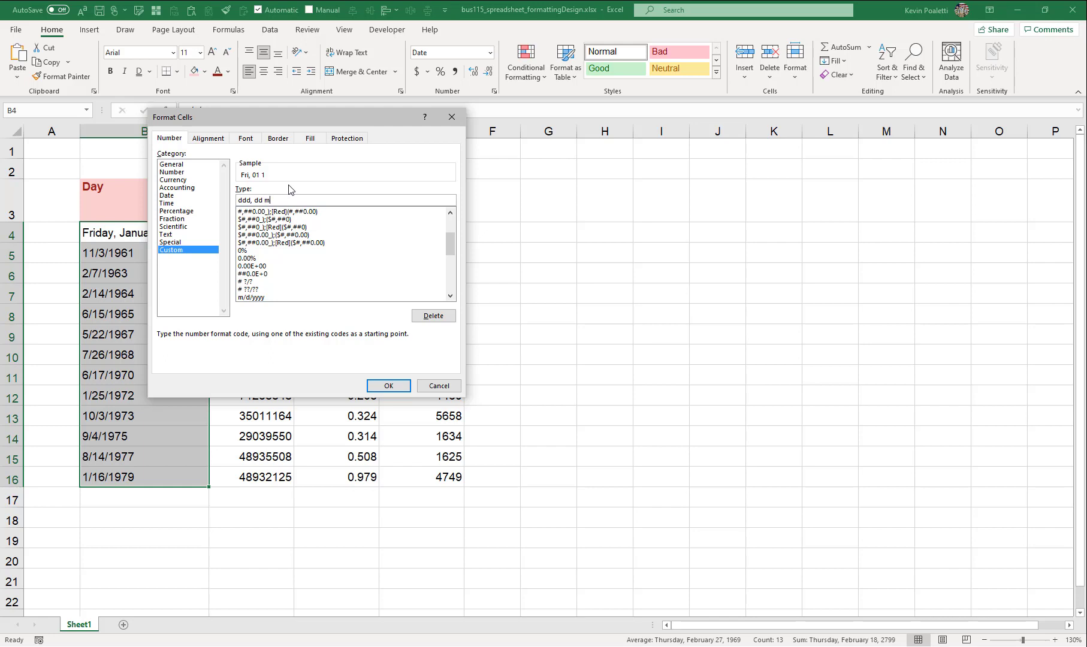
type("mm yyyy")
left_click(402, 387)
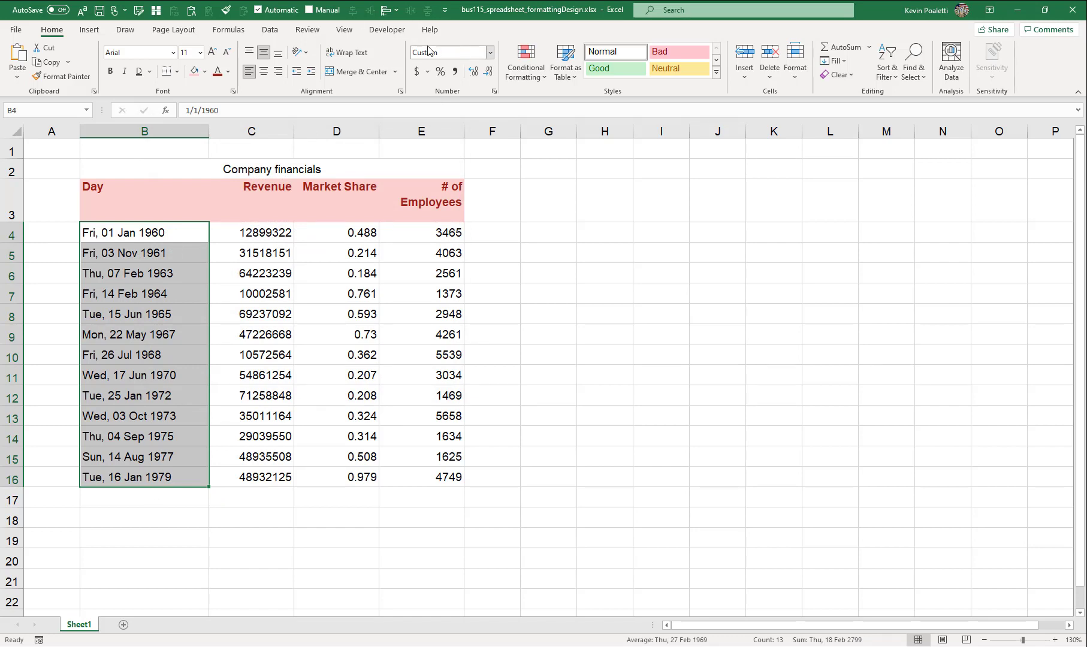
- Format the revenue figures in C4:C16 as Currency with no decimal places
left_click_drag(263, 232, 276, 477)
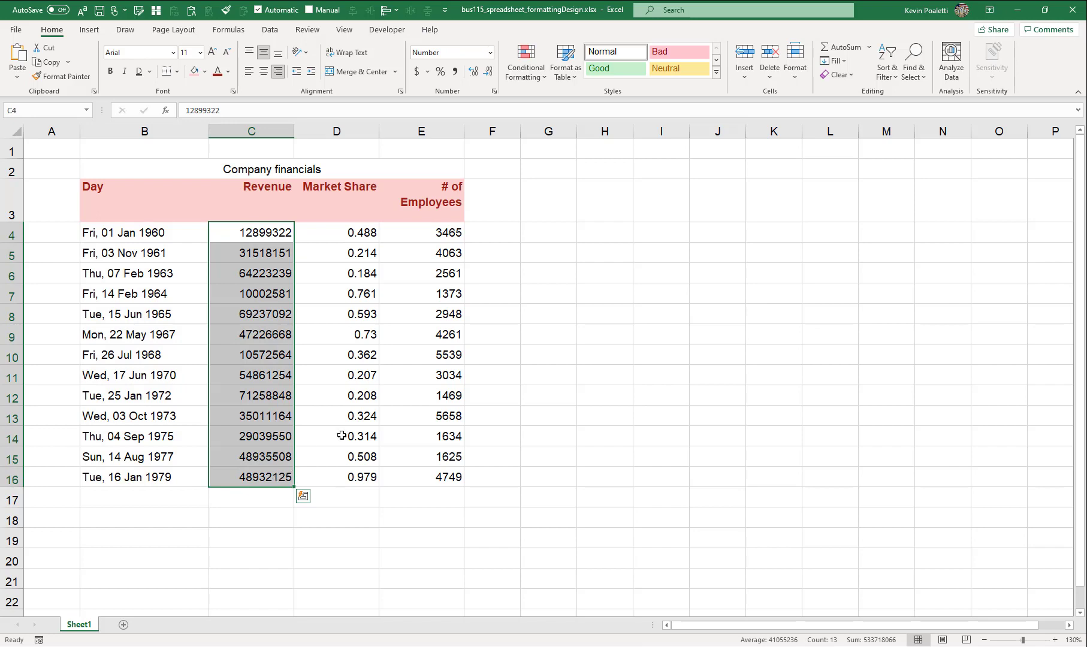
left_click(428, 71)
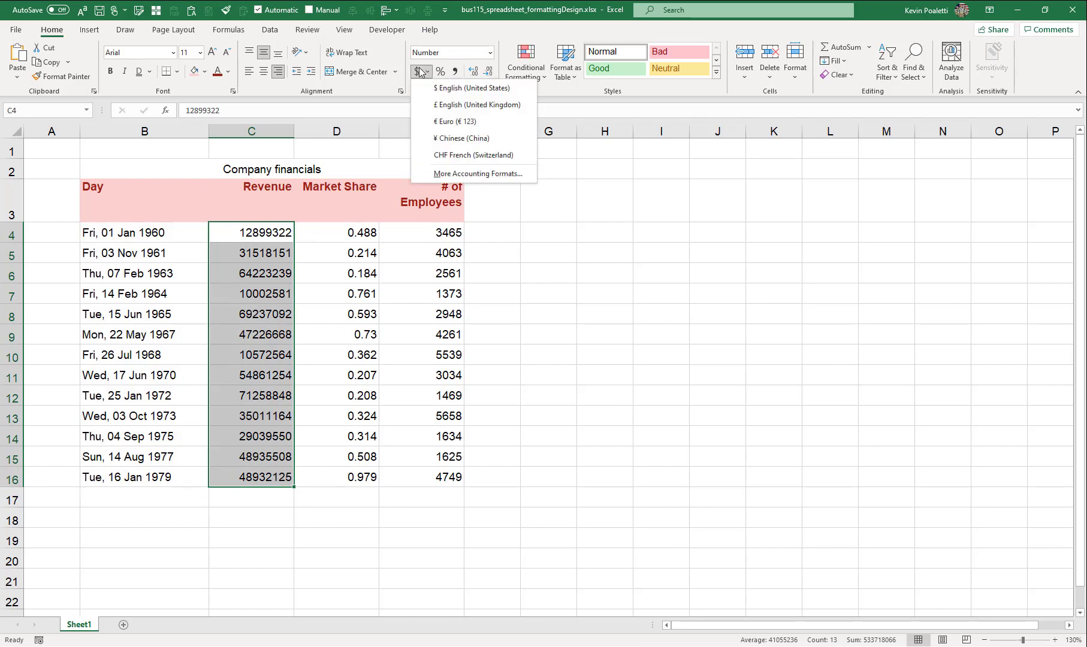
left_click(415, 72)
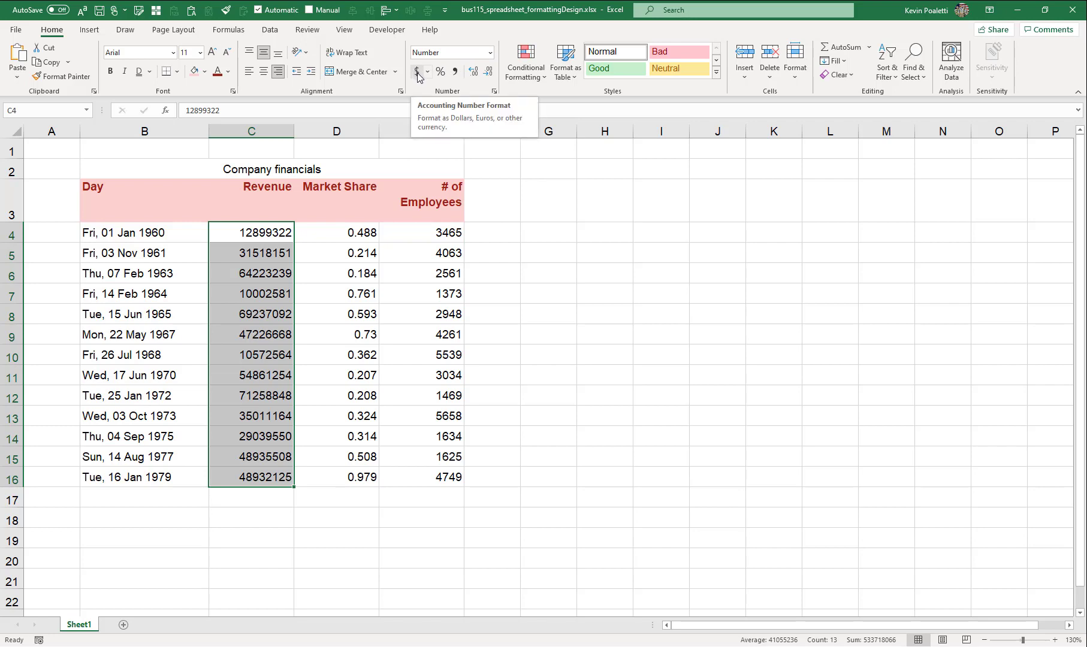
left_click(489, 52)
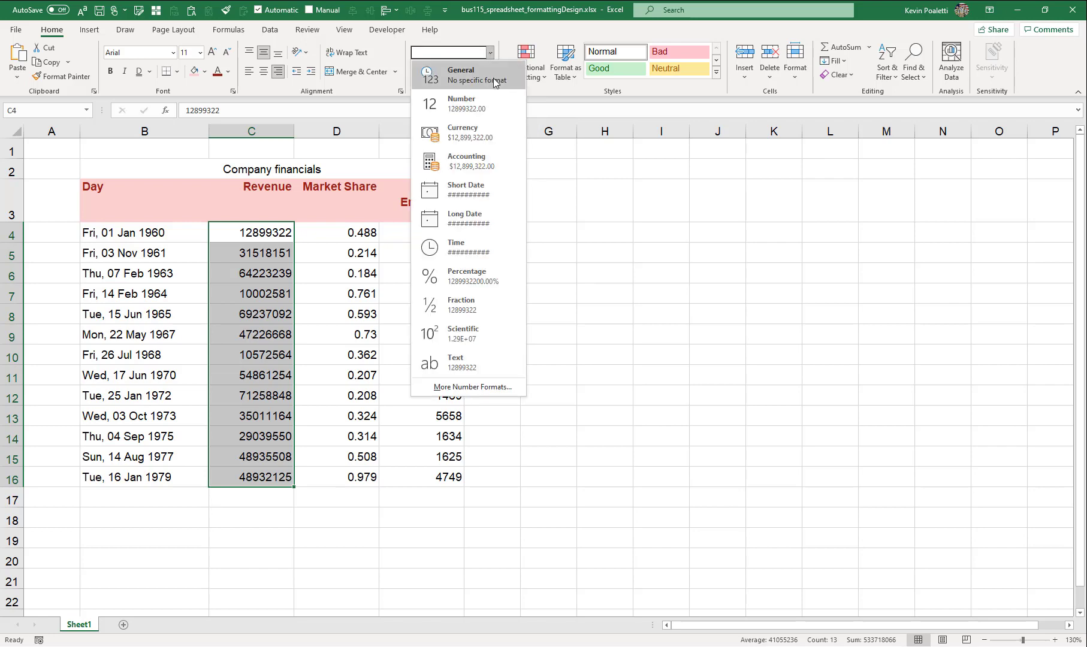
left_click(495, 132)
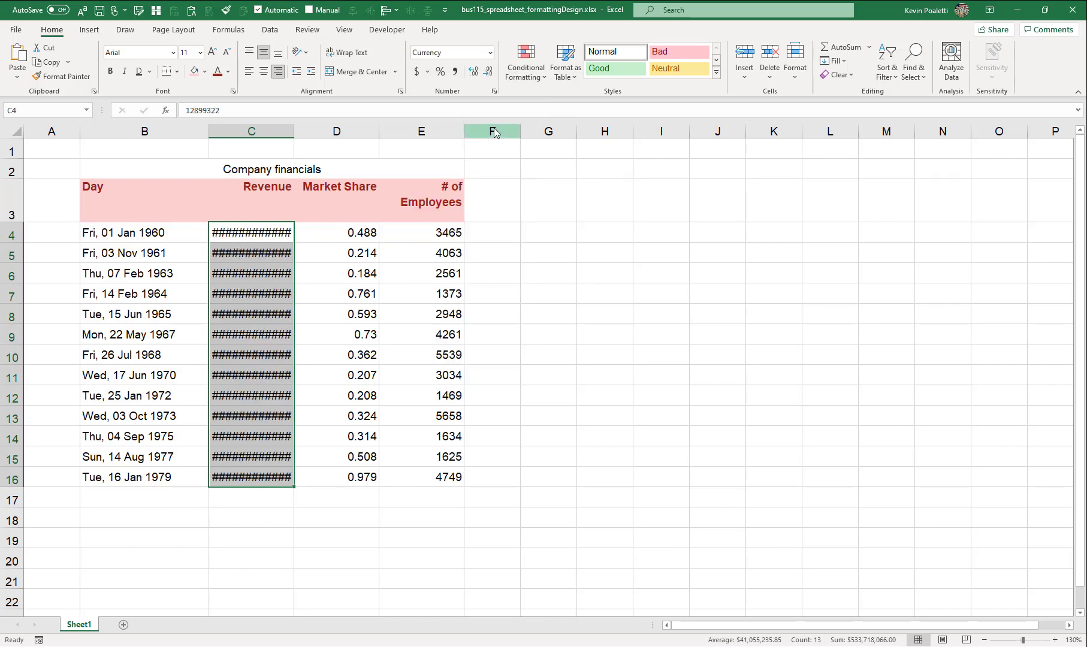
left_click(487, 74)
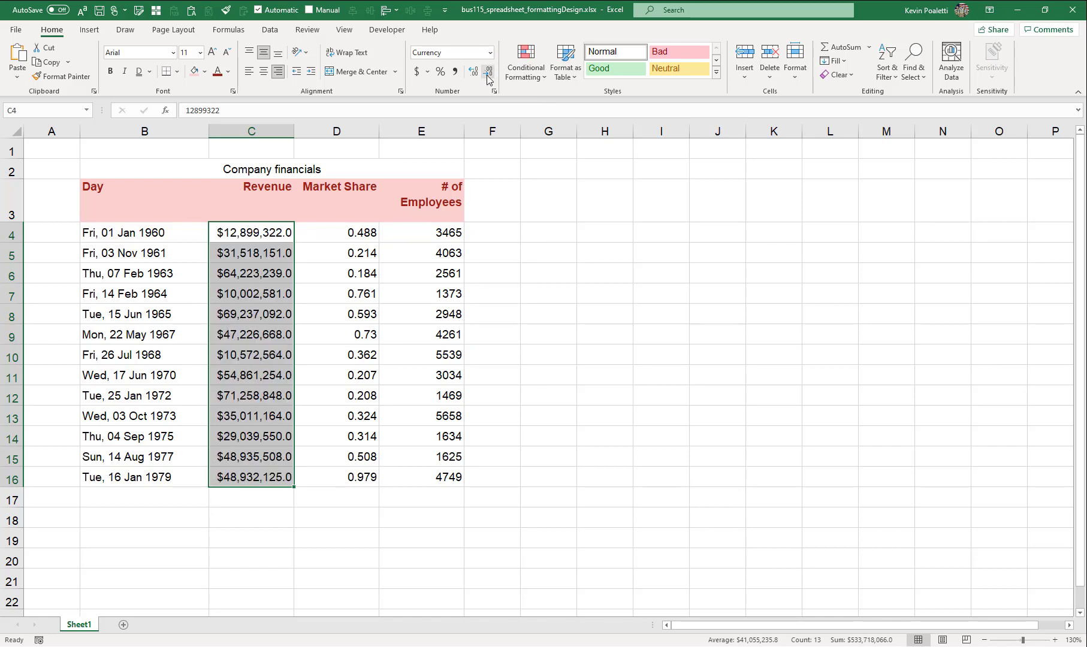
left_click(487, 75)
- Format the market share values in D4:D16 as percentages with one decimal place
left_click_drag(335, 232, 335, 477)
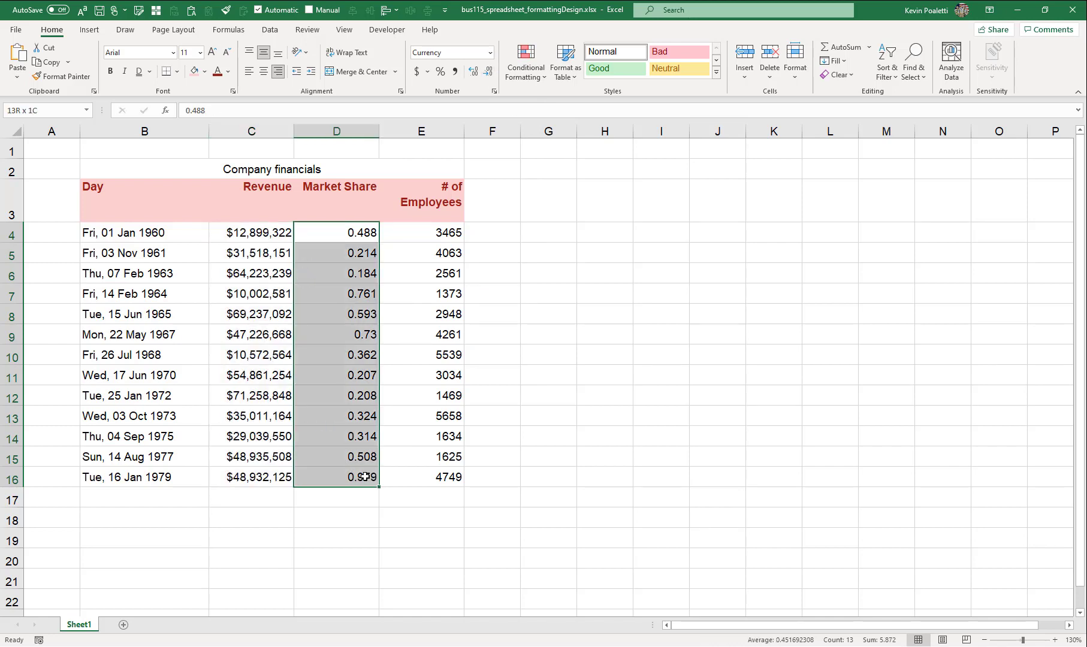
left_click(440, 72)
left_click(473, 72)
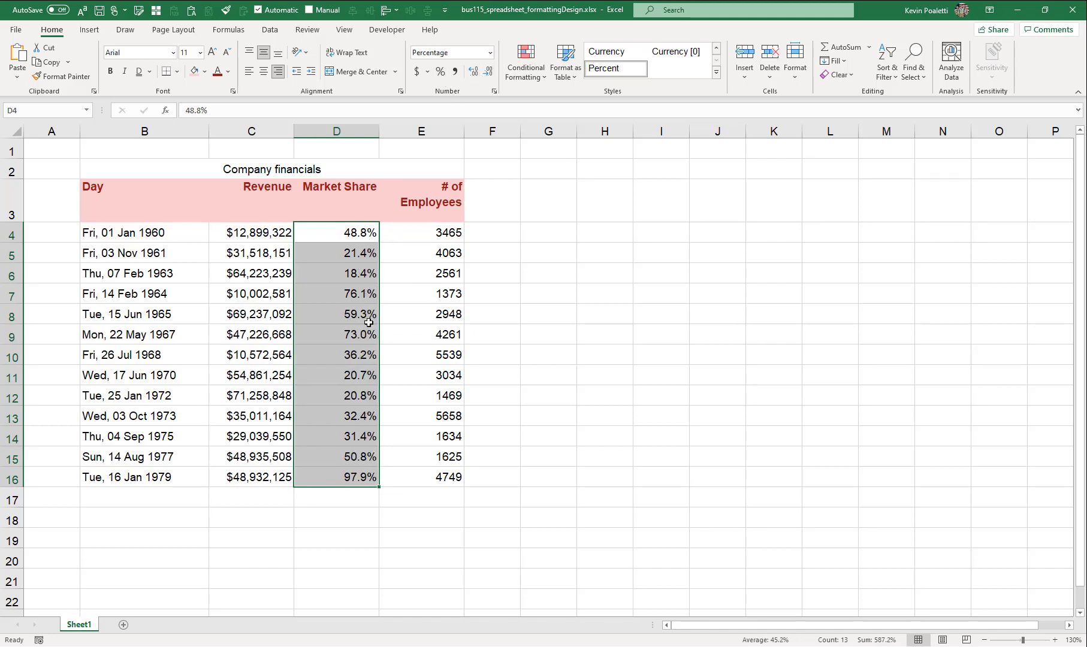
- Apply the Number format without decimal places to the employee counts in E4:E16
left_click_drag(431, 234, 439, 477)
left_click(490, 52)
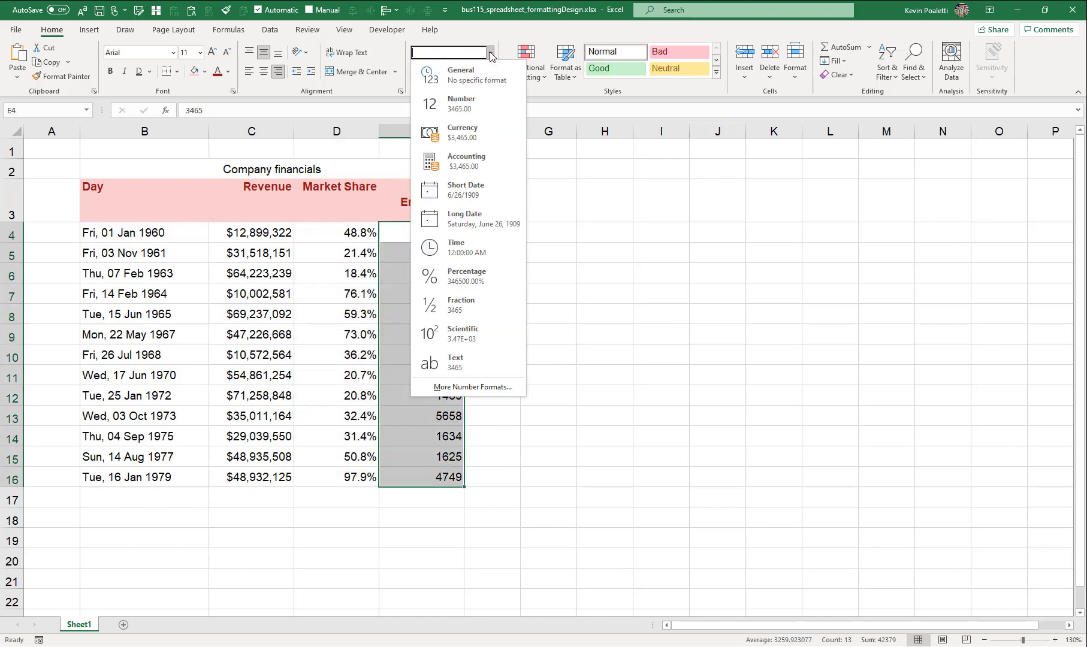
left_click(484, 106)
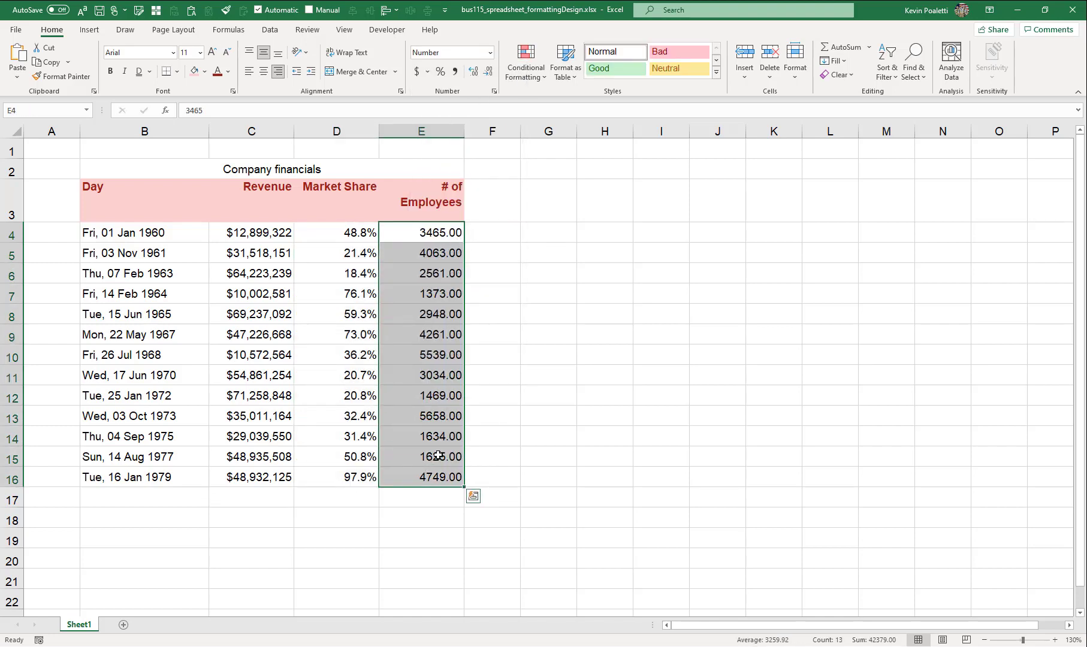
left_click(488, 72)
left_click(488, 72)
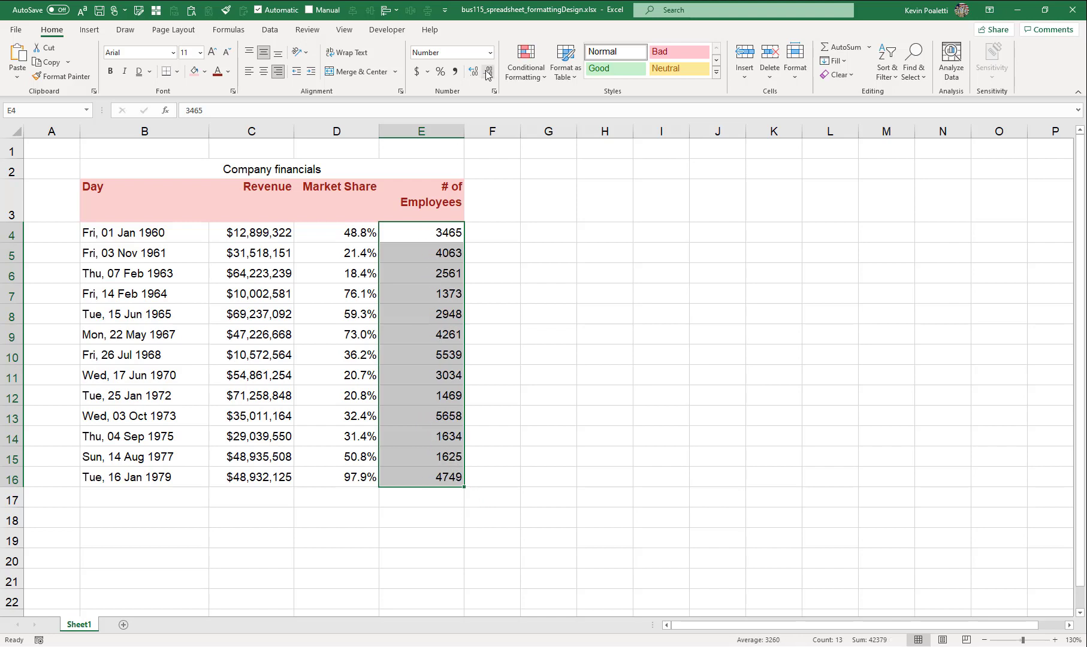
- Give the employee counts in E4:E16 a Number format with a thousands separator and 0 decimal places
left_click(454, 72)
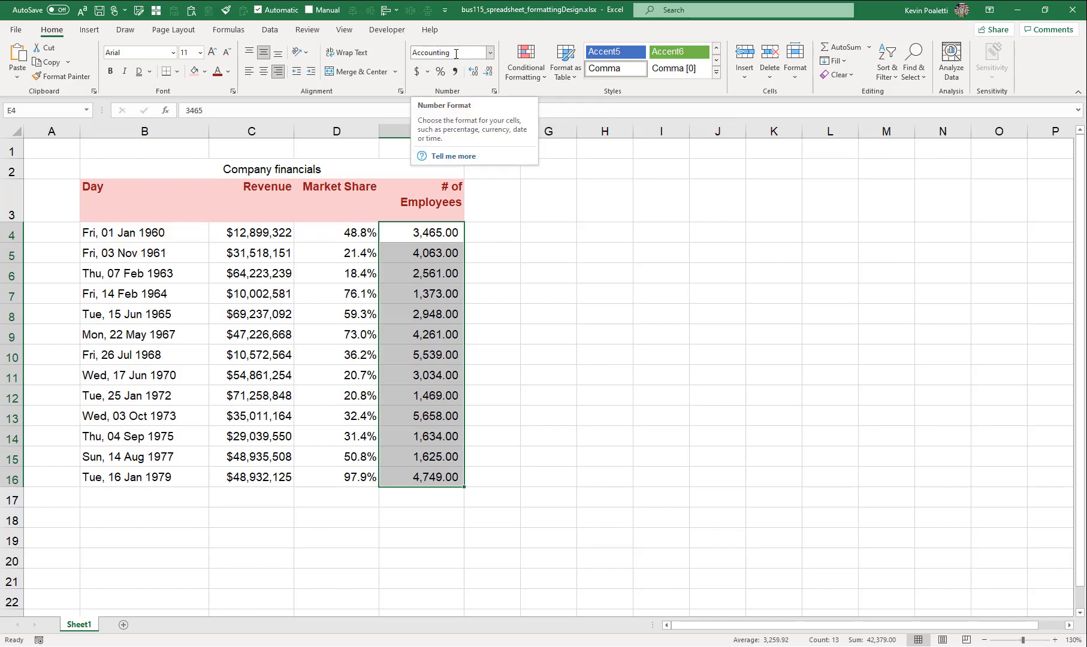
left_click(495, 91)
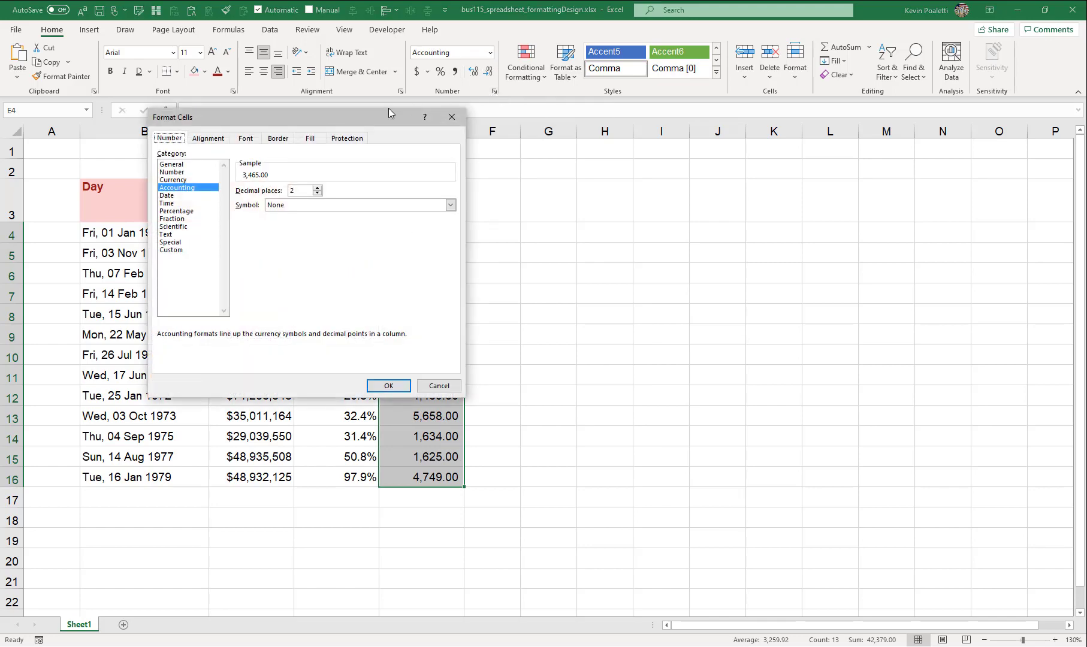
left_click(177, 172)
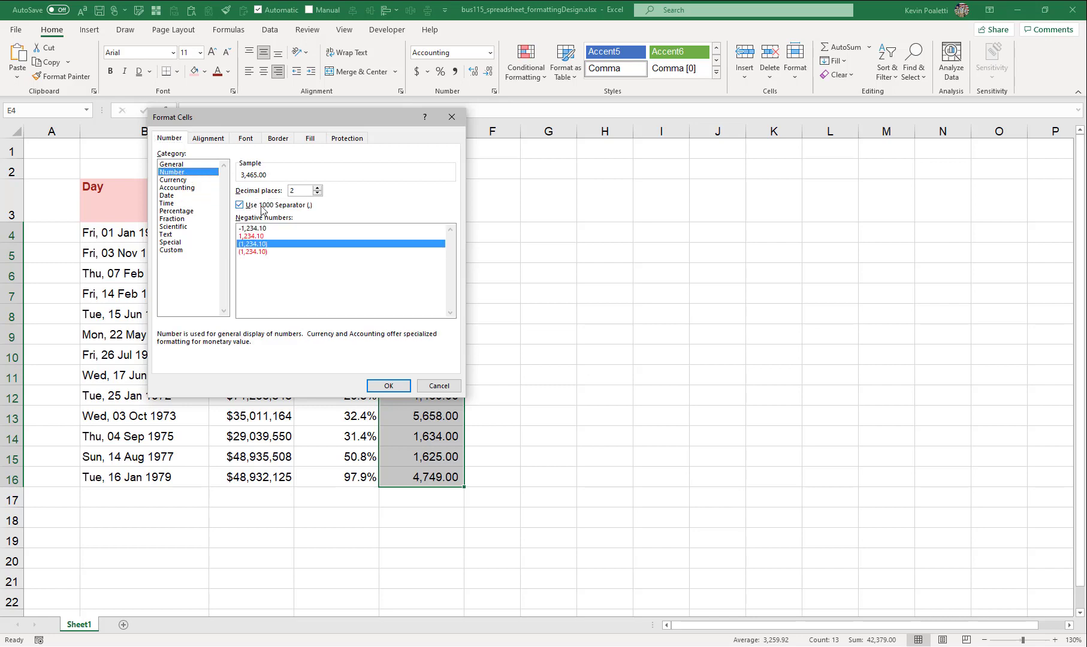
left_click(320, 194)
left_click(319, 193)
left_click(389, 386)
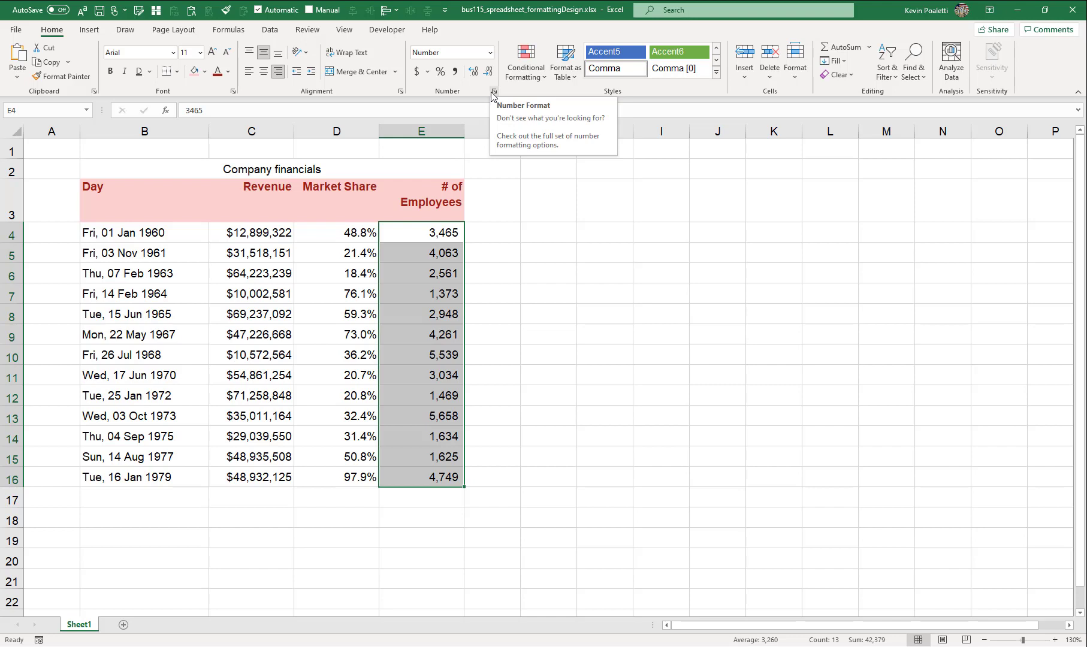
- Change the market share value in D8 to -59.3%
left_click(348, 319)
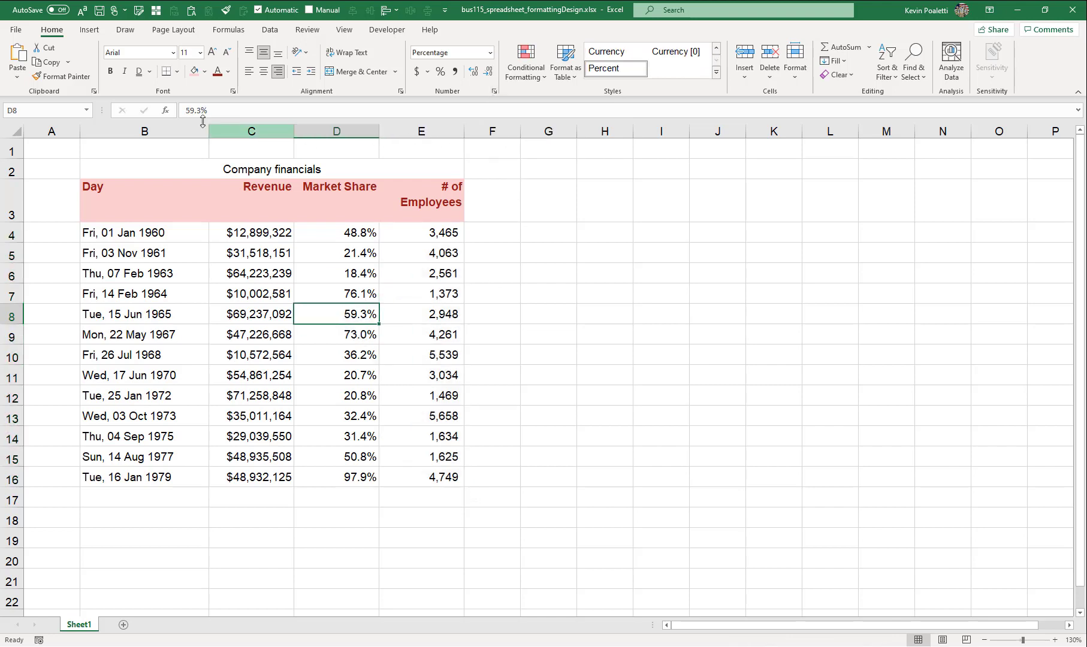
left_click(186, 110)
type("-")
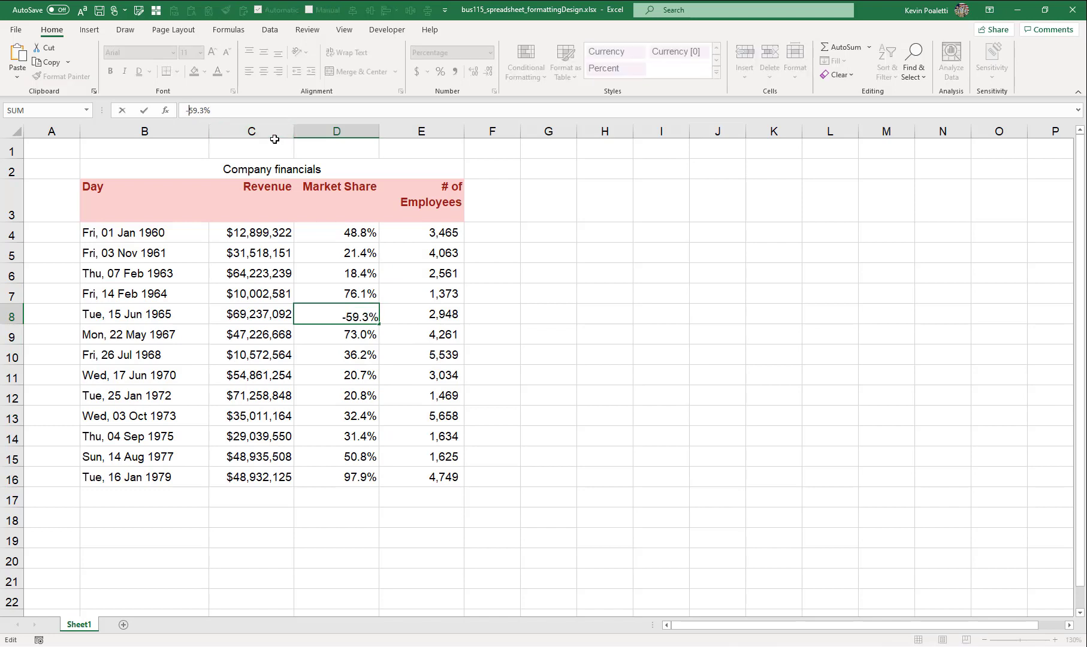
key("Return")
key("Up")
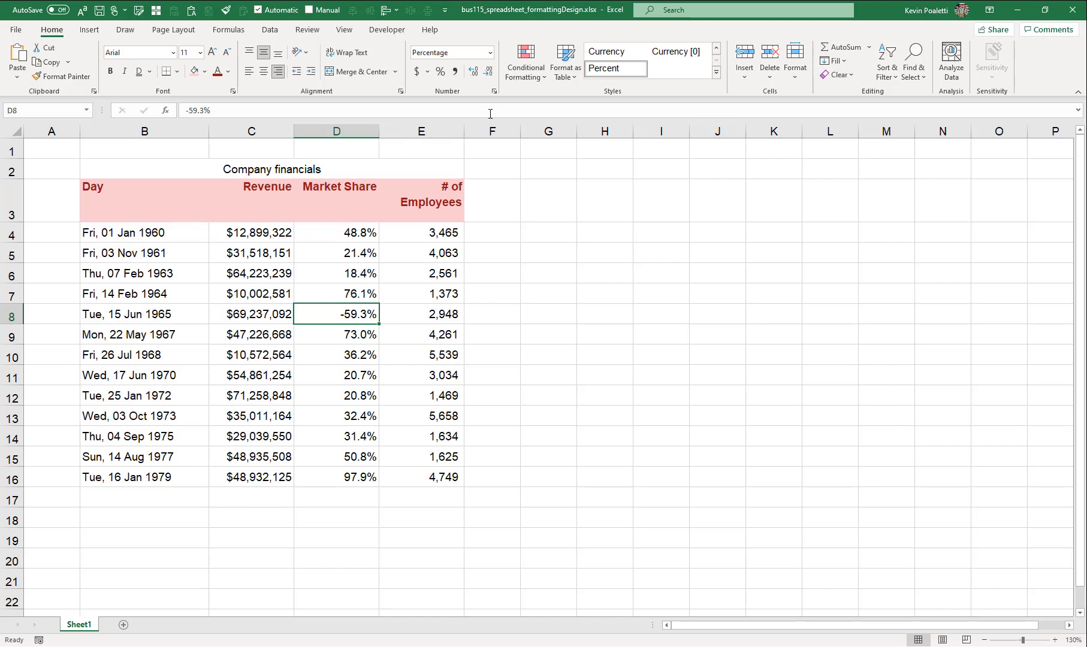
- Apply the custom number format 0.0%;[Red](0.0%) to D8 so negatives show in red parentheses
left_click(495, 91)
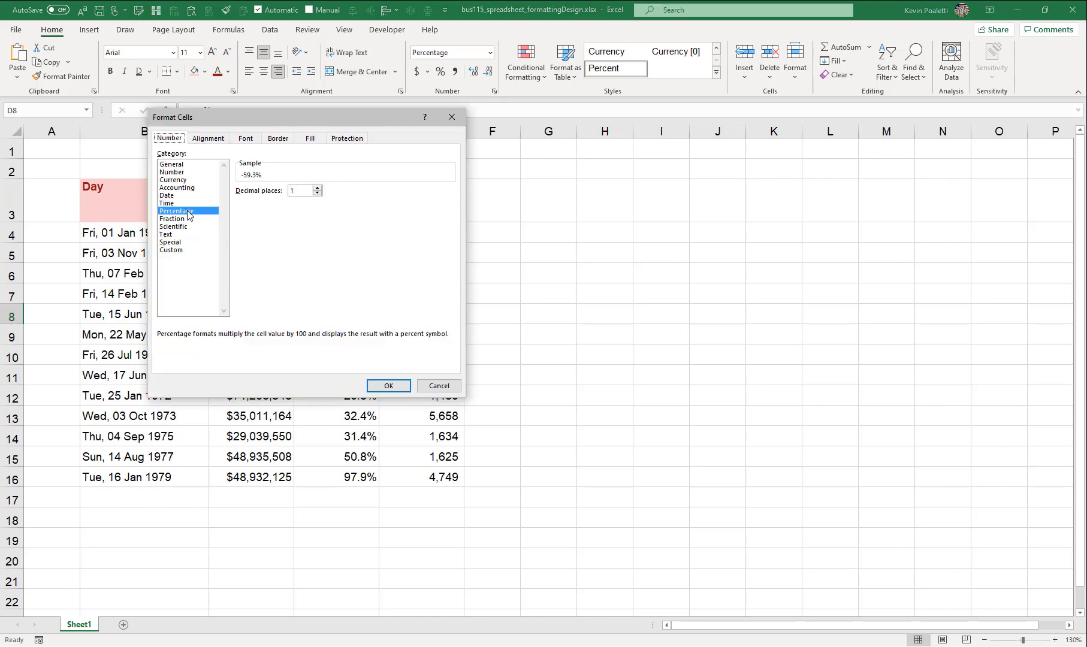
left_click(184, 251)
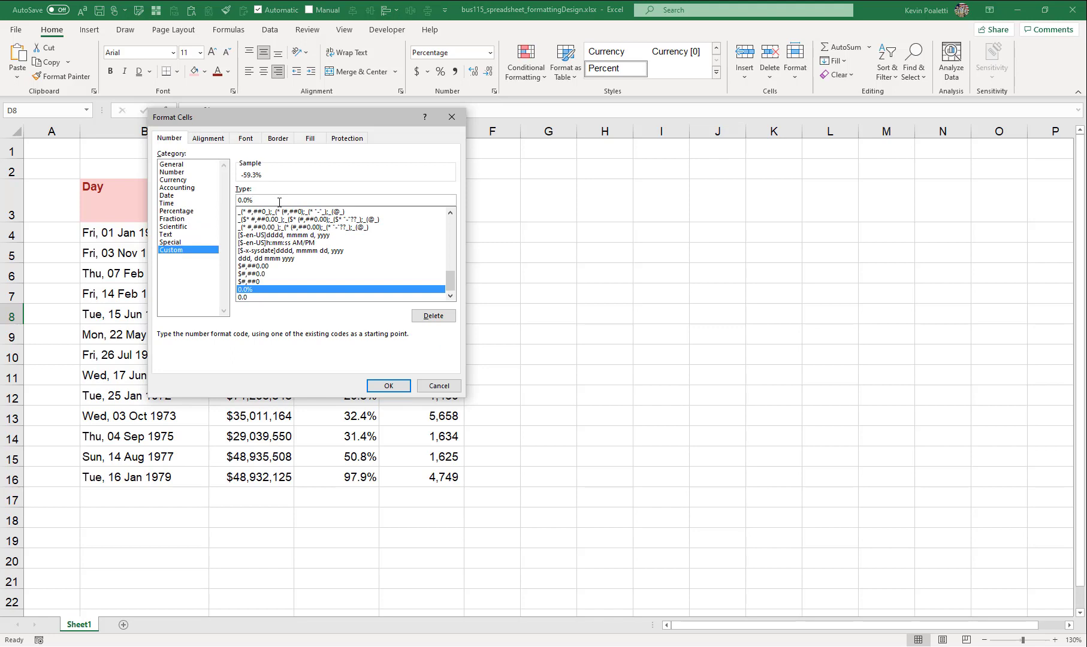
left_click_drag(264, 202, 233, 203)
left_click(276, 200)
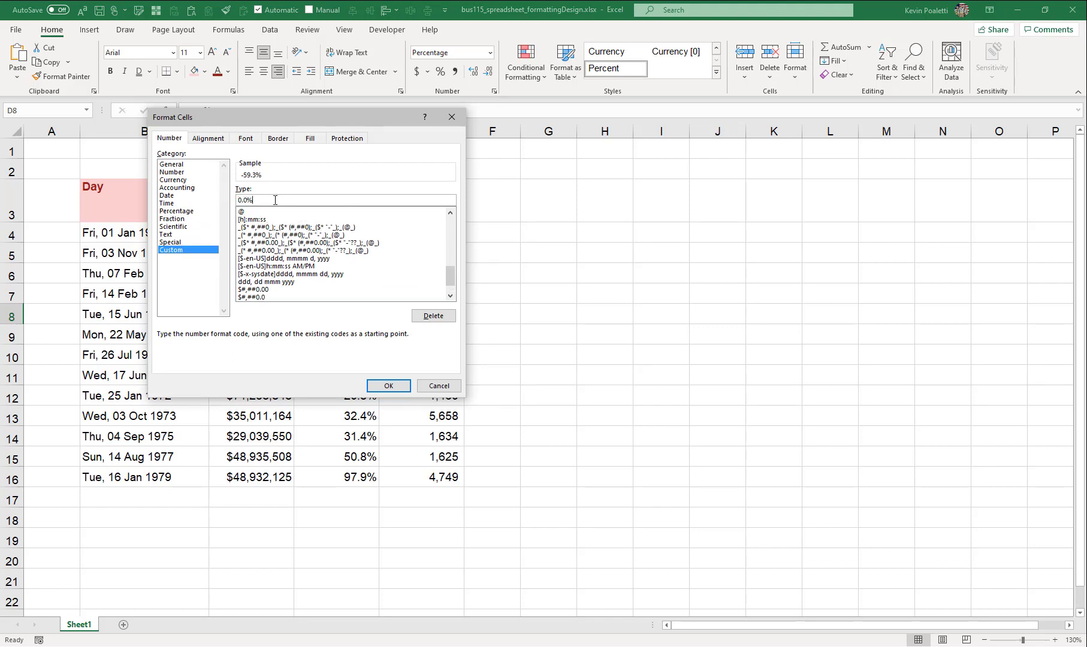
type(";")
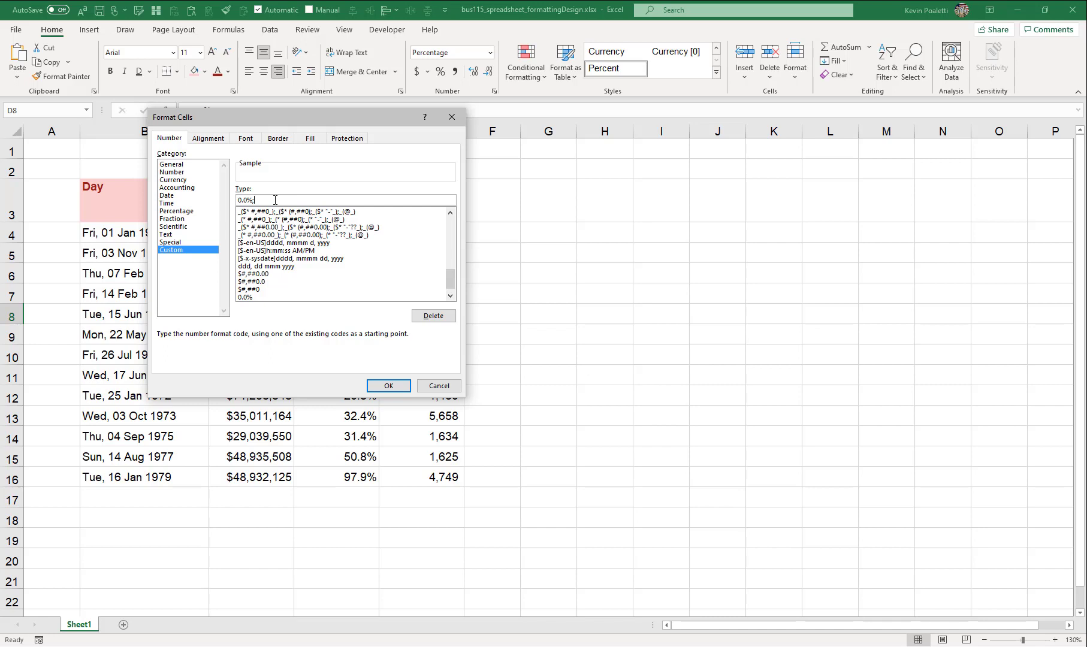
type("[red]")
type("(0.0%)")
left_click(390, 387)
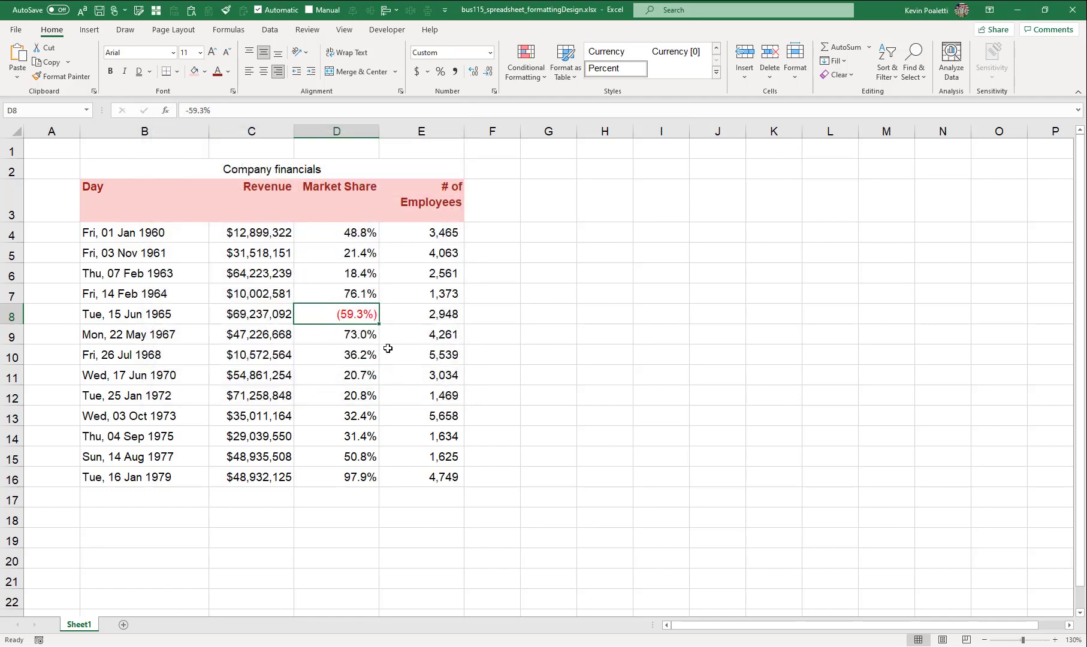
- Change the negative color in D8's custom number format to green, using 0.0%;[Green](0.0%)
key("ctrl+1")
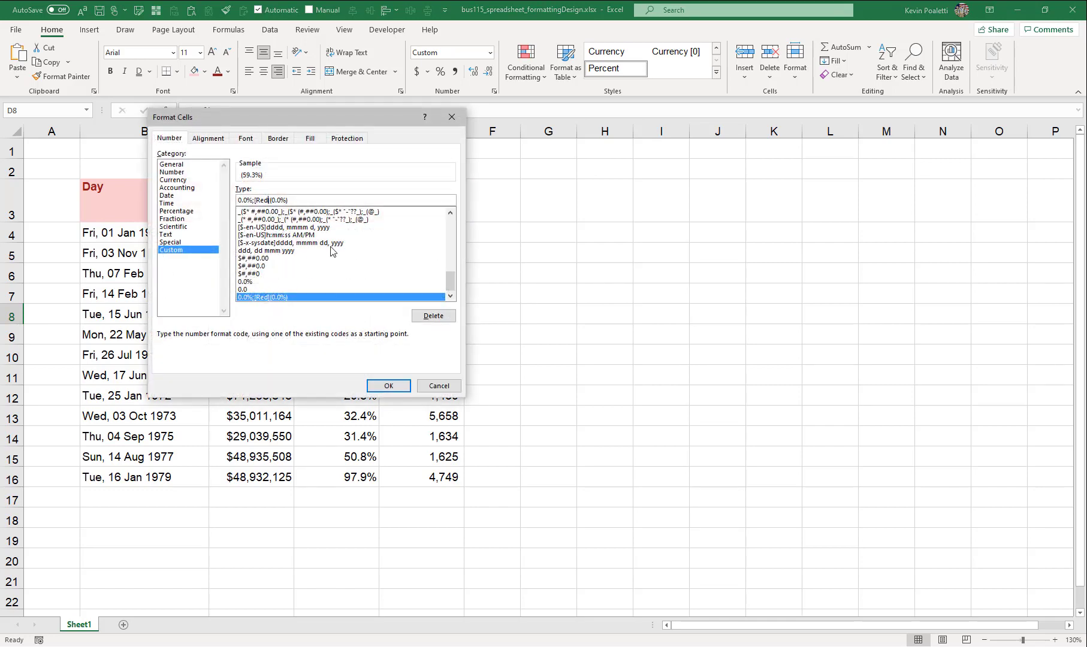
key("BackSpace")
key("BackSpace")
key("BackSpace")
key("BackSpace")
key("BackSpace")
type("Green")
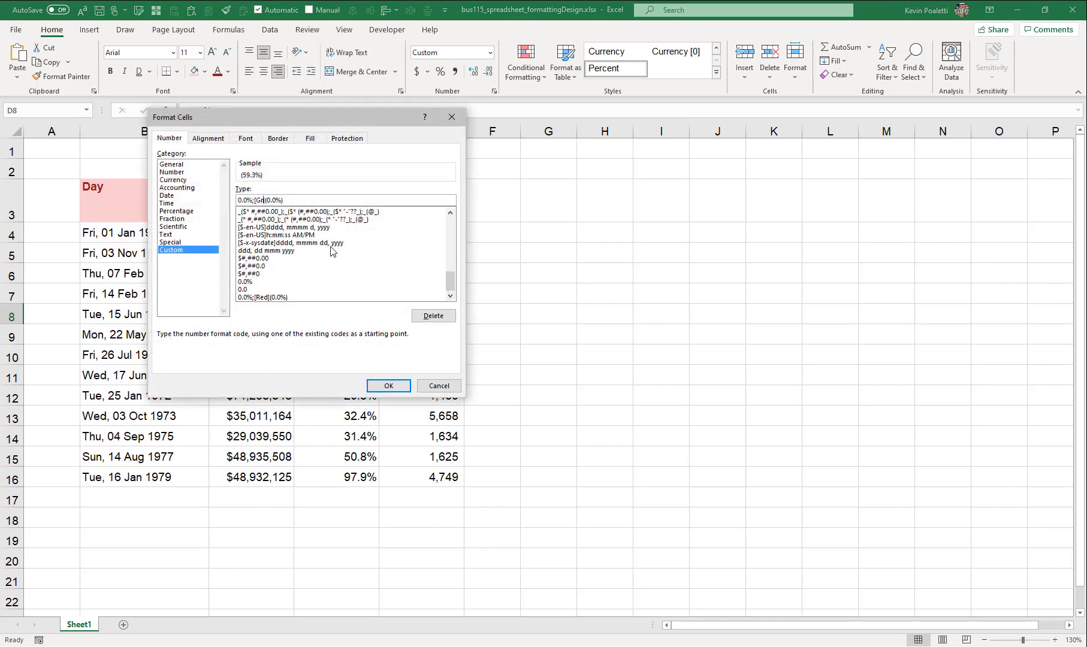
key("Return")
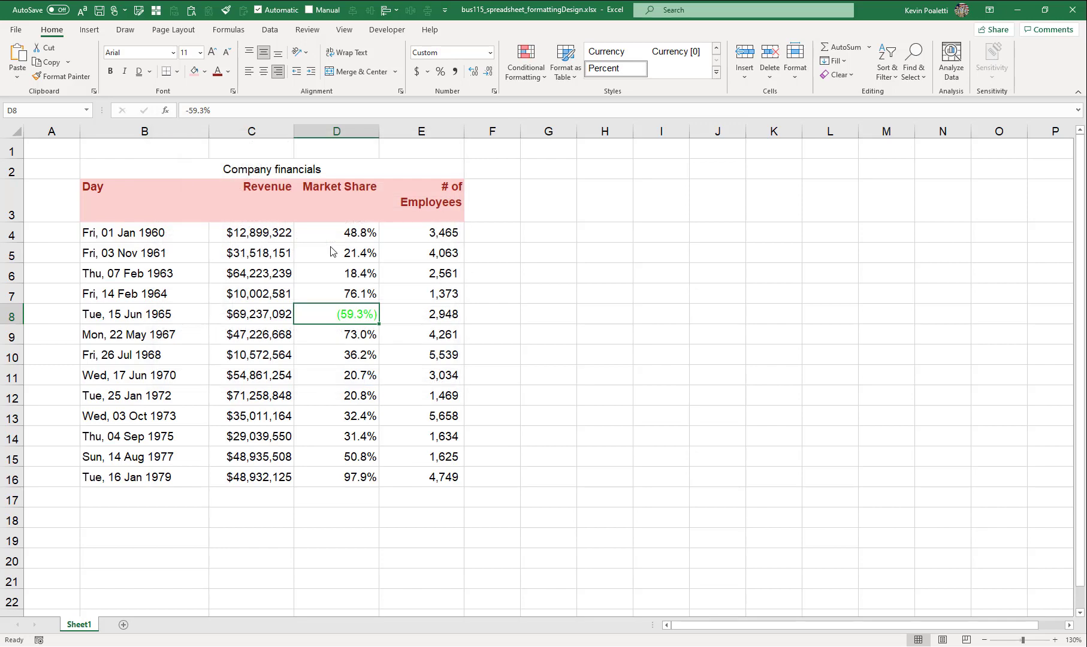
- Change the negative color in D8's custom number format to blue, using 0.0%;[Blue](0.0%)
key("ctrl+1")
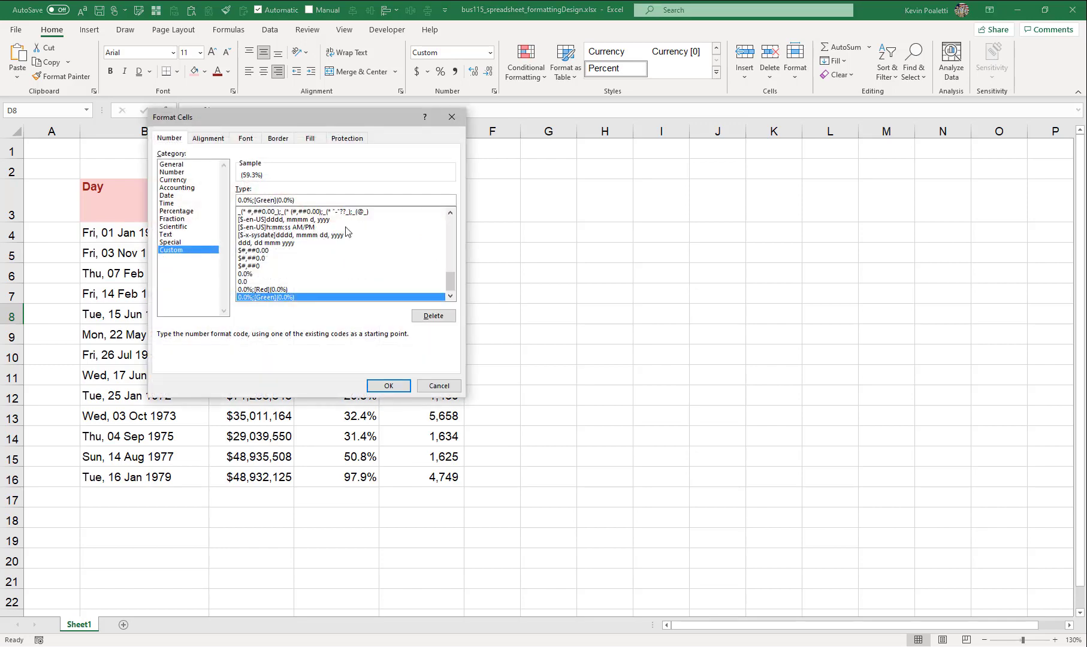
key("BackSpace")
key("BackSpace")
key("BackSpace")
key("BackSpace")
key("BackSpace")
type("Blue")
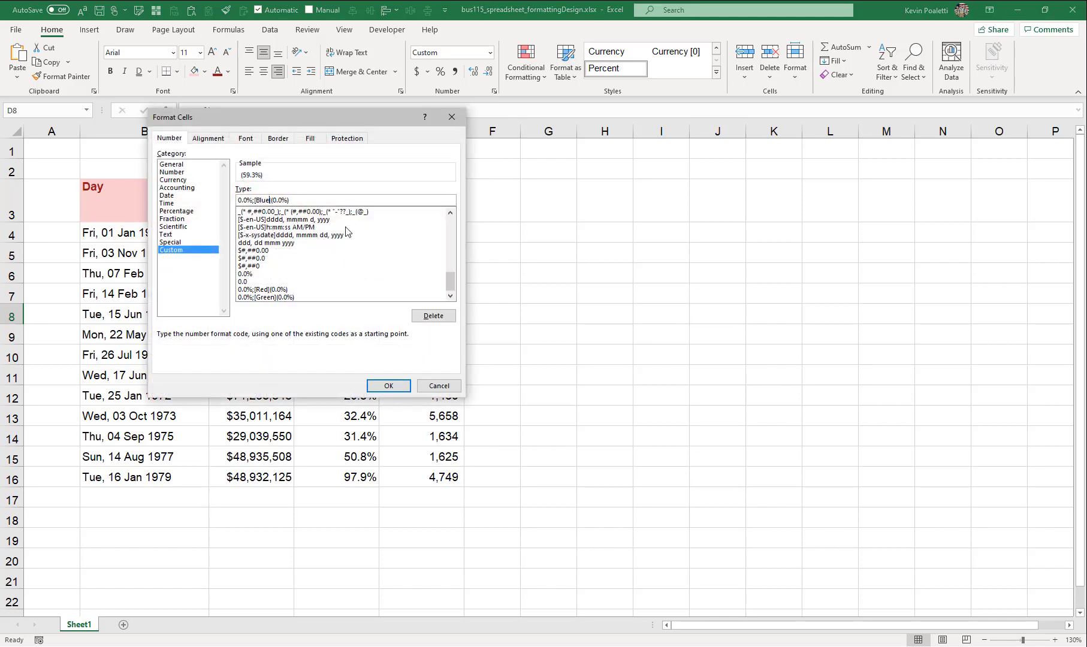
key("Return")
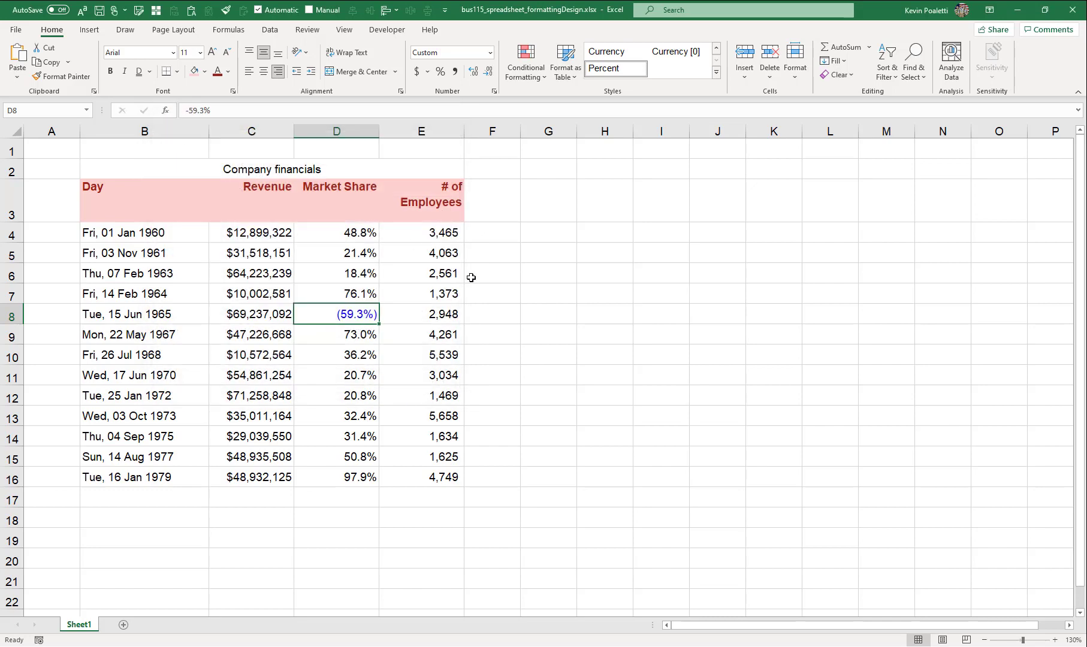
- Copy the formatting of D7 onto D8 and make D8's value positive again at 59.3%
left_click(360, 285)
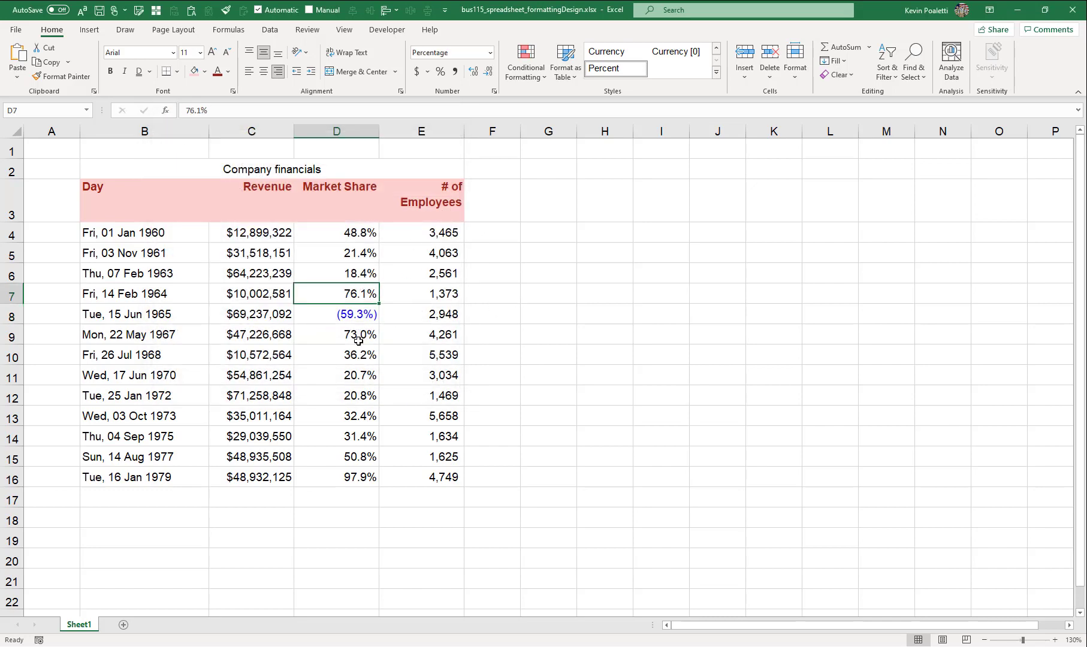
left_click(62, 76)
left_click(344, 314)
left_click(190, 109)
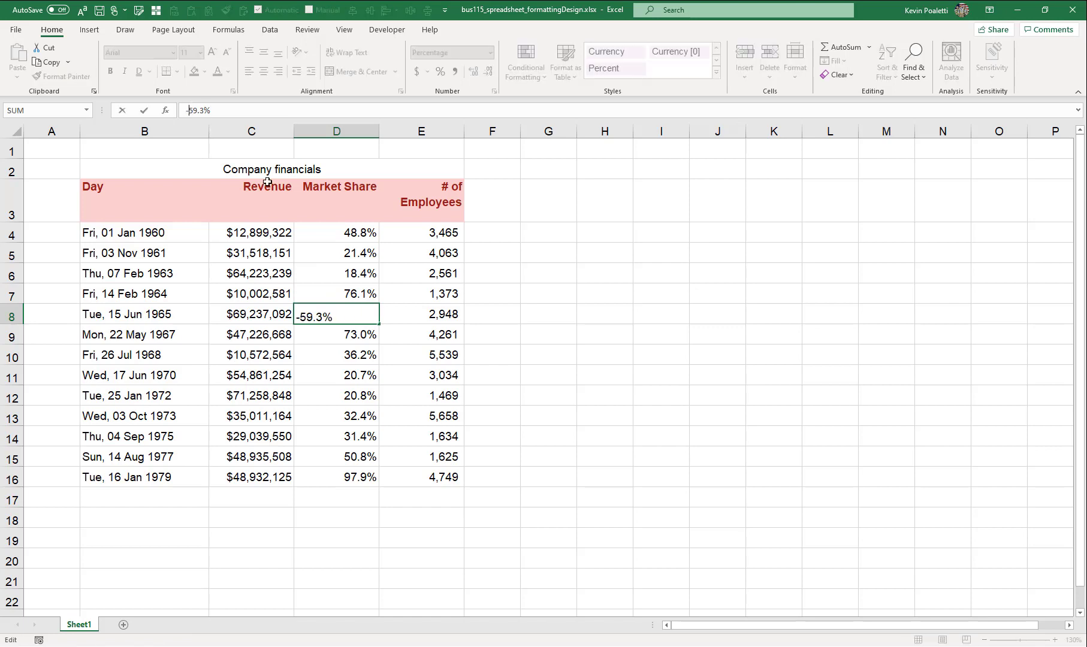
key("BackSpace")
key("Return")
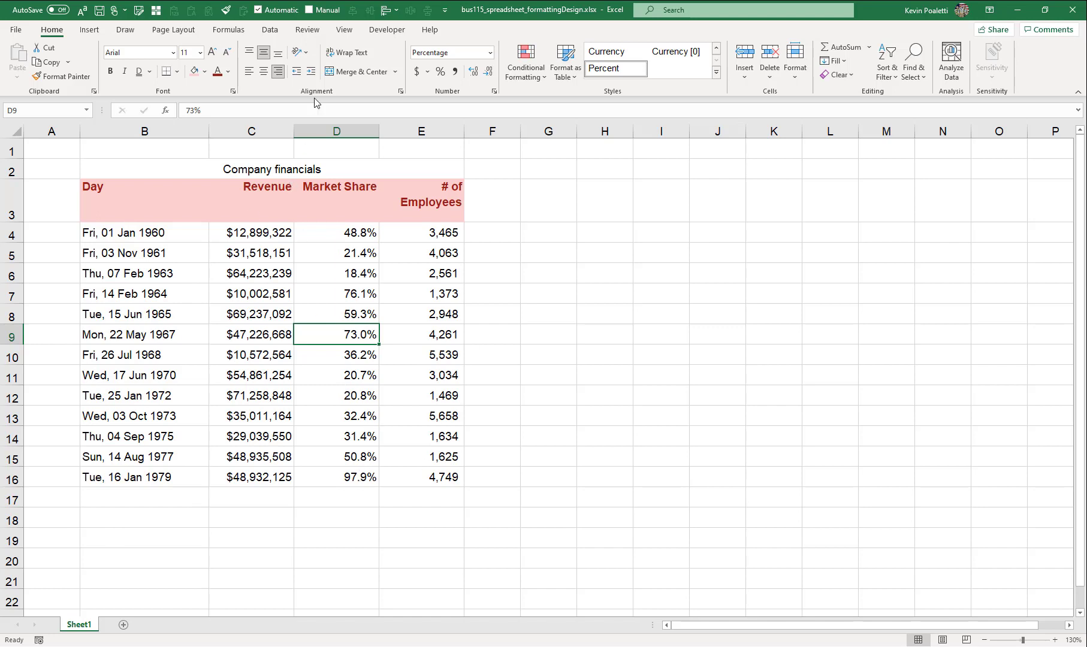
- Hide the gridlines on the worksheet
left_click(174, 30)
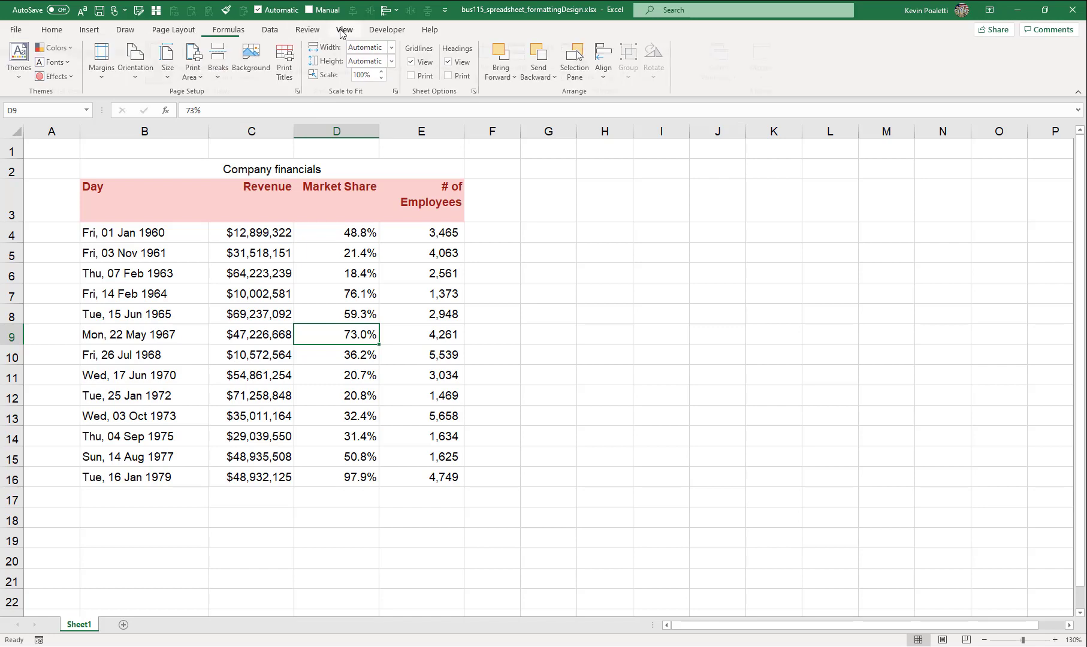
left_click(357, 34)
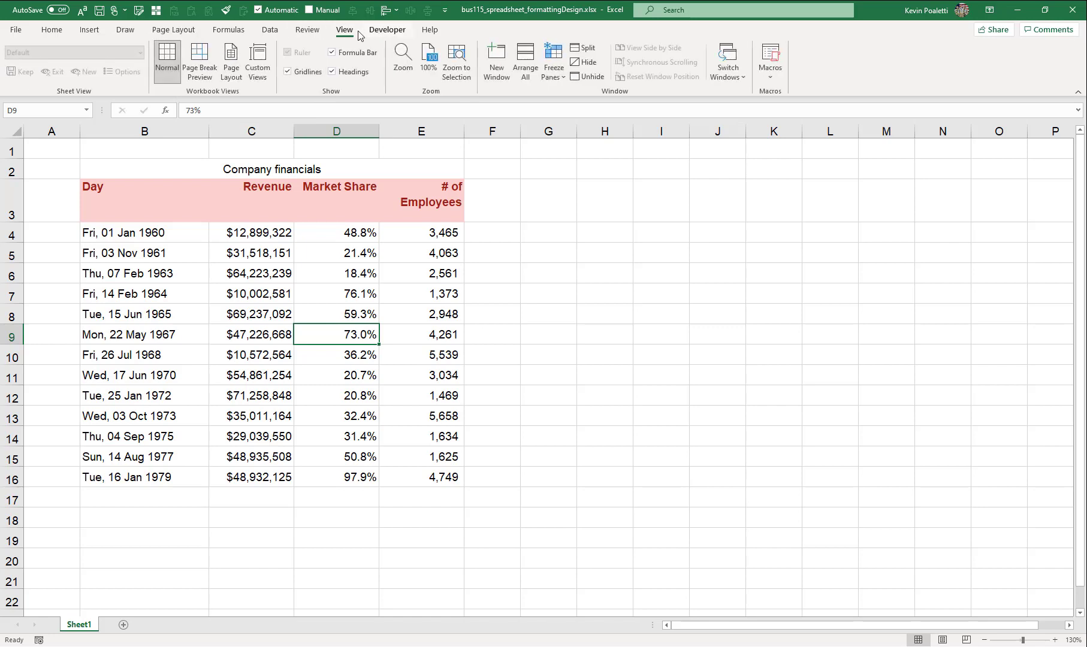
left_click(287, 71)
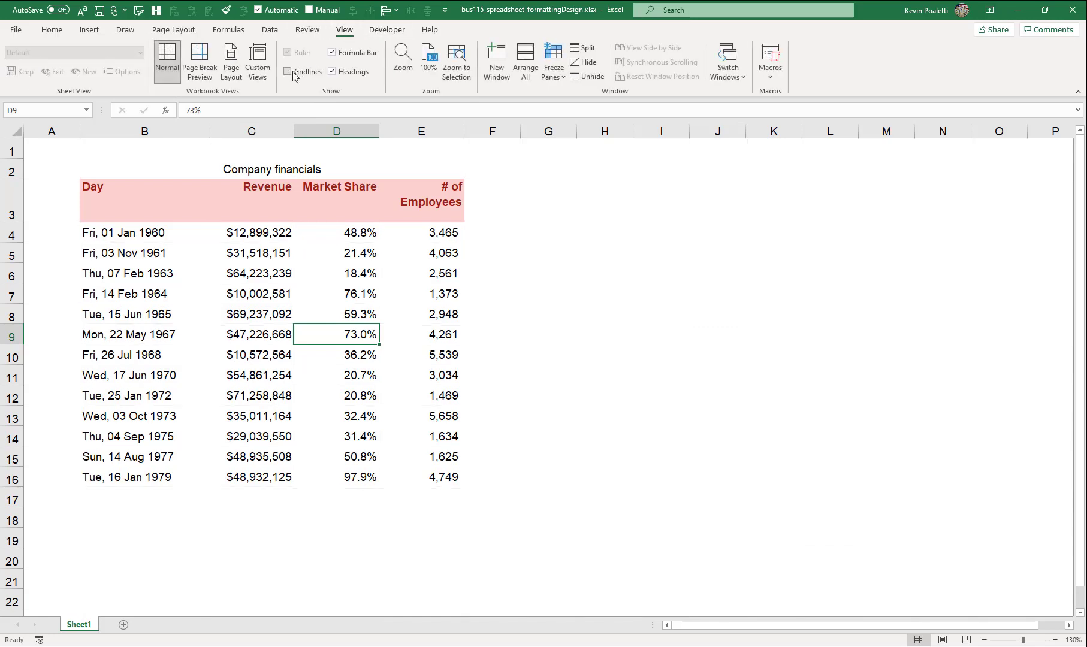
- Add a thin gray outline and horizontal inside borders to the whole table, B2:E16
left_click(533, 307)
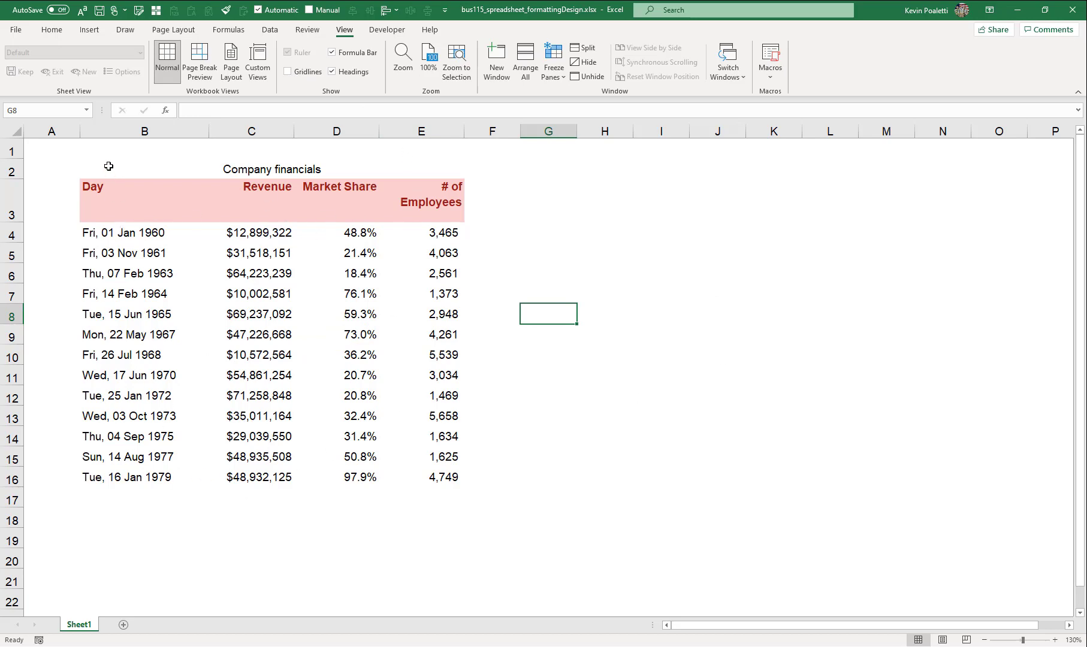
left_click_drag(109, 166, 419, 473)
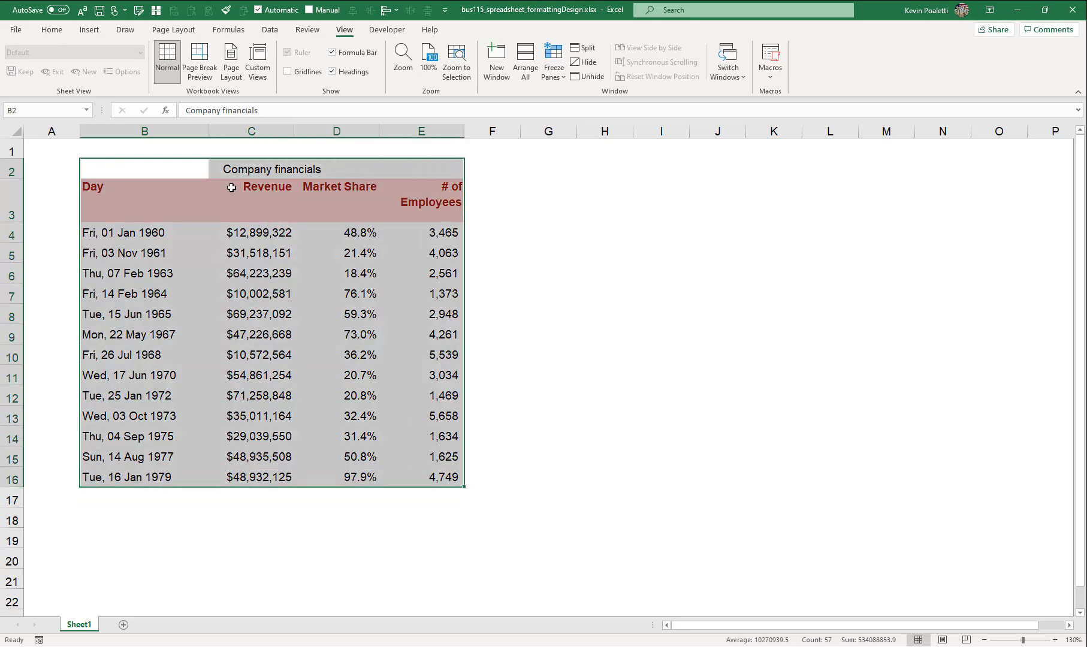
left_click(52, 31)
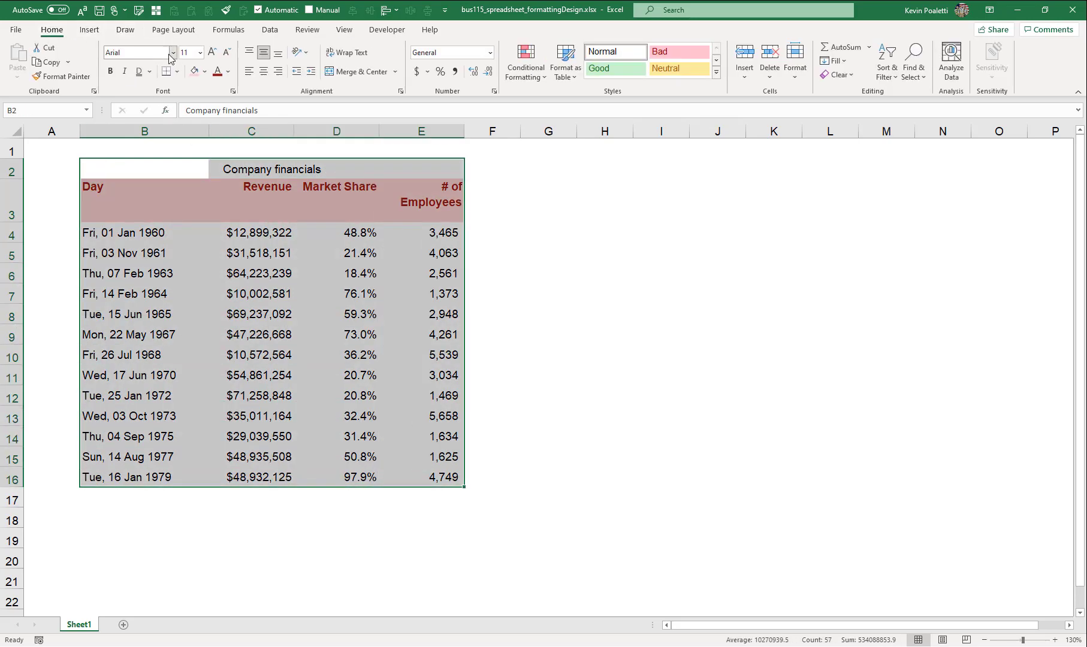
left_click(177, 73)
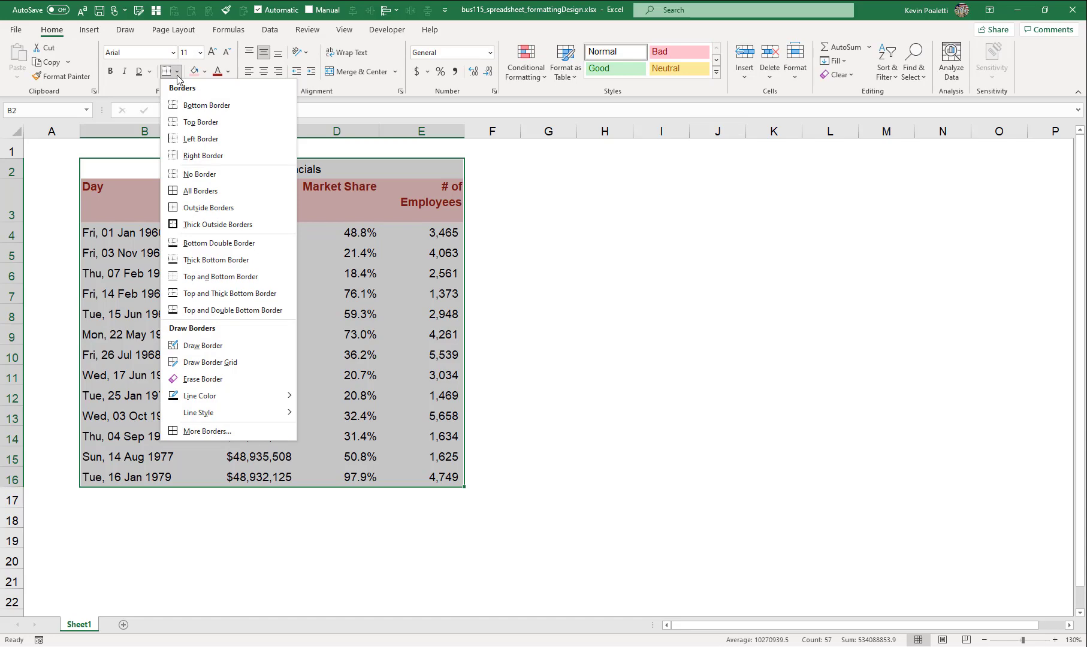
left_click(208, 432)
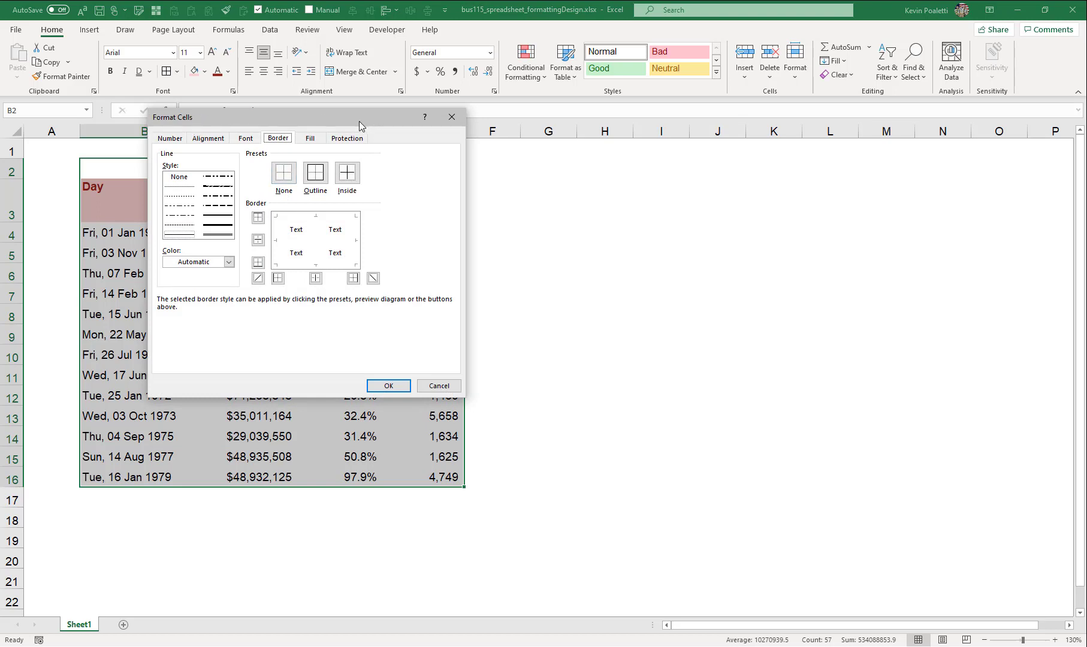
left_click(229, 261)
left_click(170, 357)
left_click(318, 182)
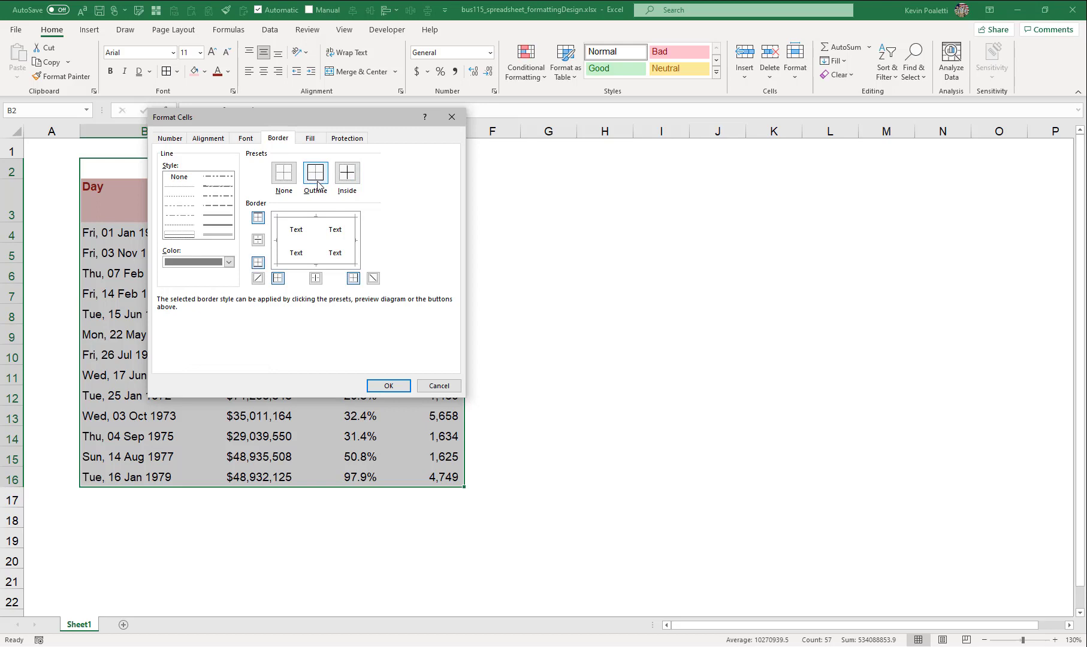
left_click(259, 242)
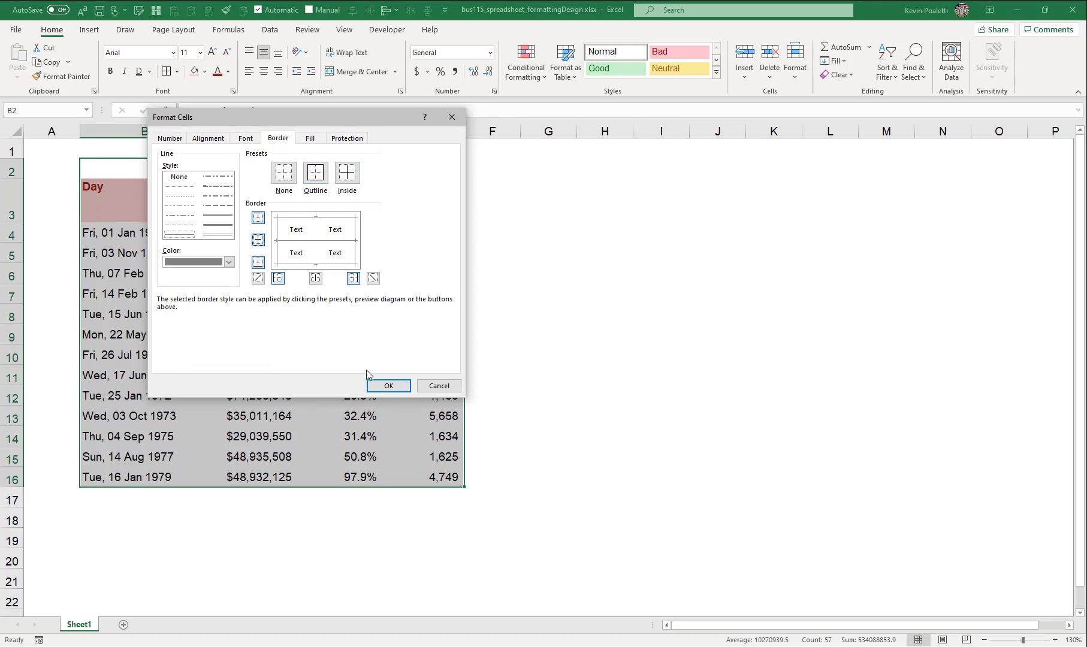
left_click(397, 391)
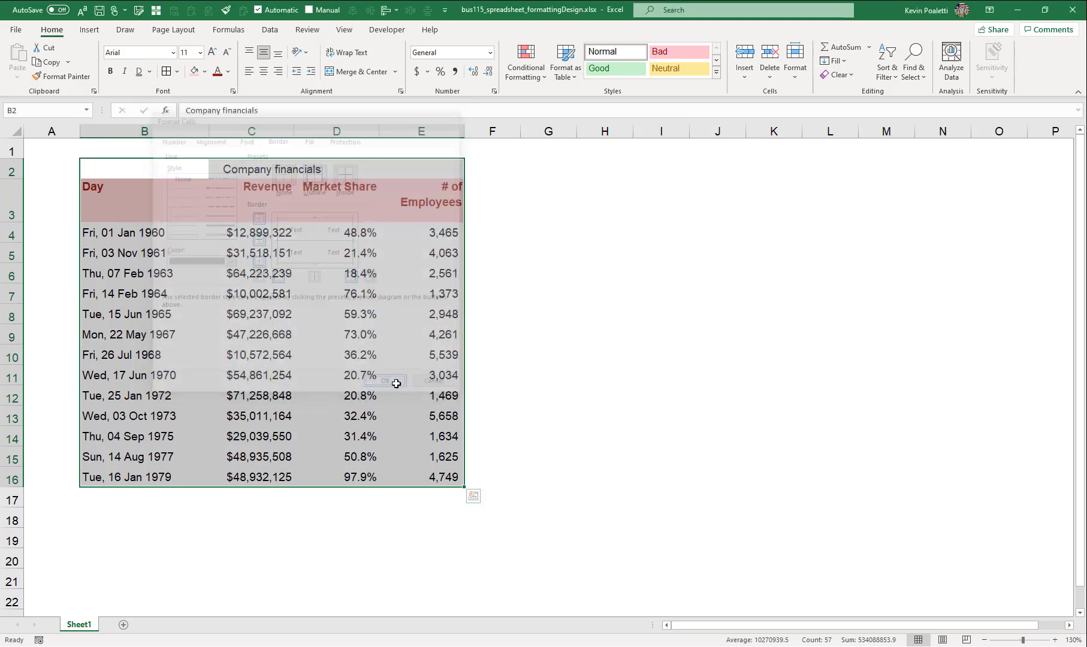
left_click(545, 340)
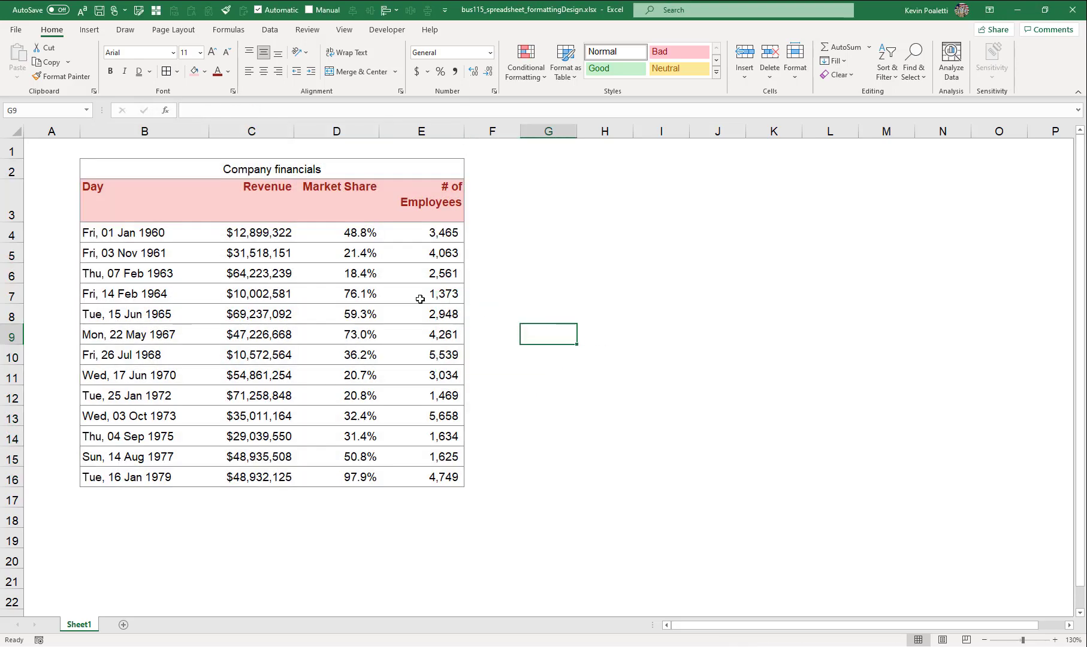
- Give the table range B2:E16 a thicker gray outline border
left_click_drag(104, 167, 425, 478)
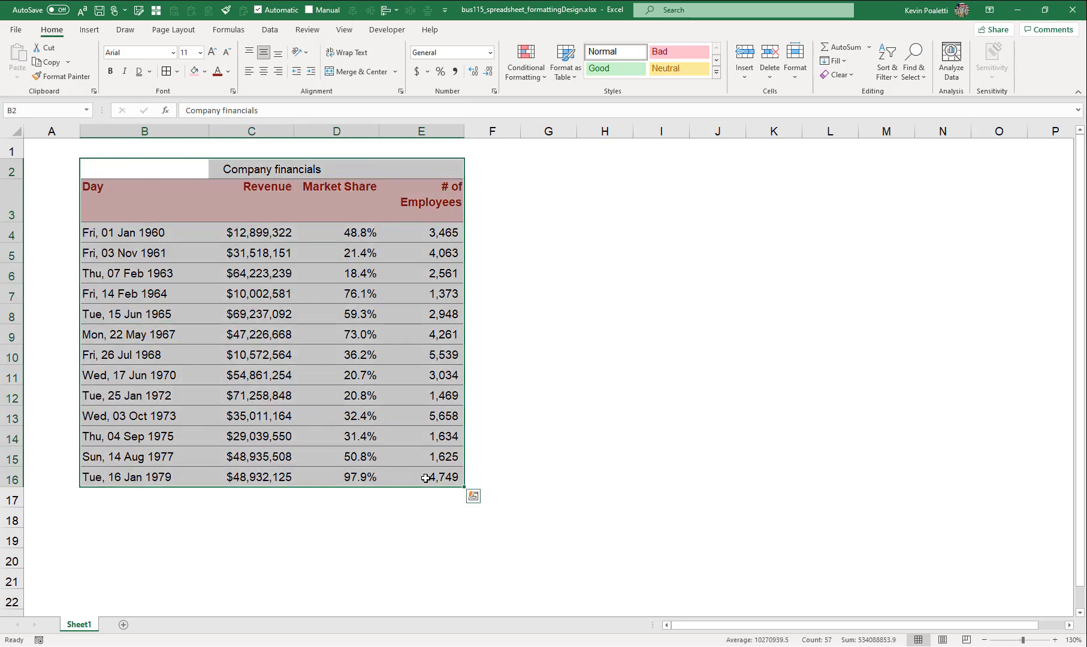
key("ctrl+1")
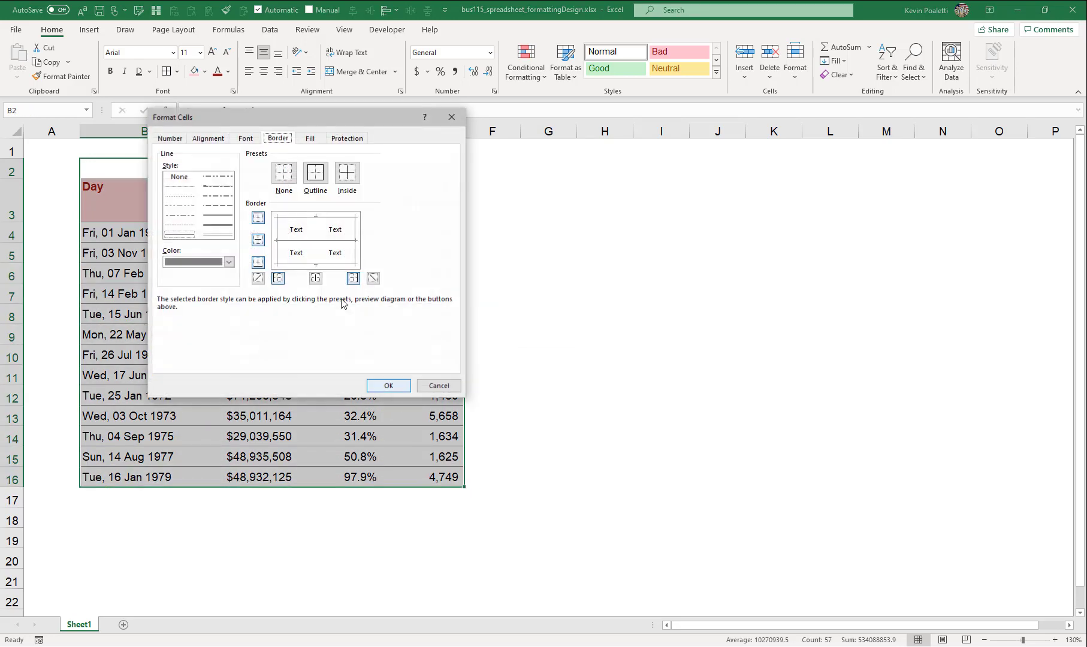
left_click(225, 220)
left_click(316, 174)
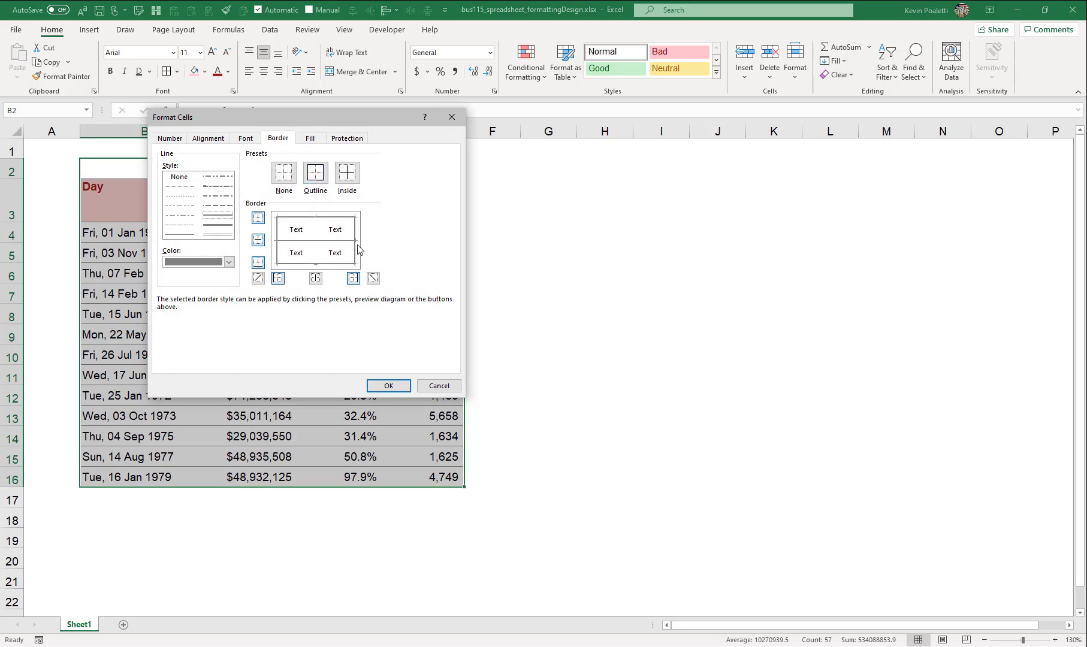
left_click(390, 386)
left_click(527, 269)
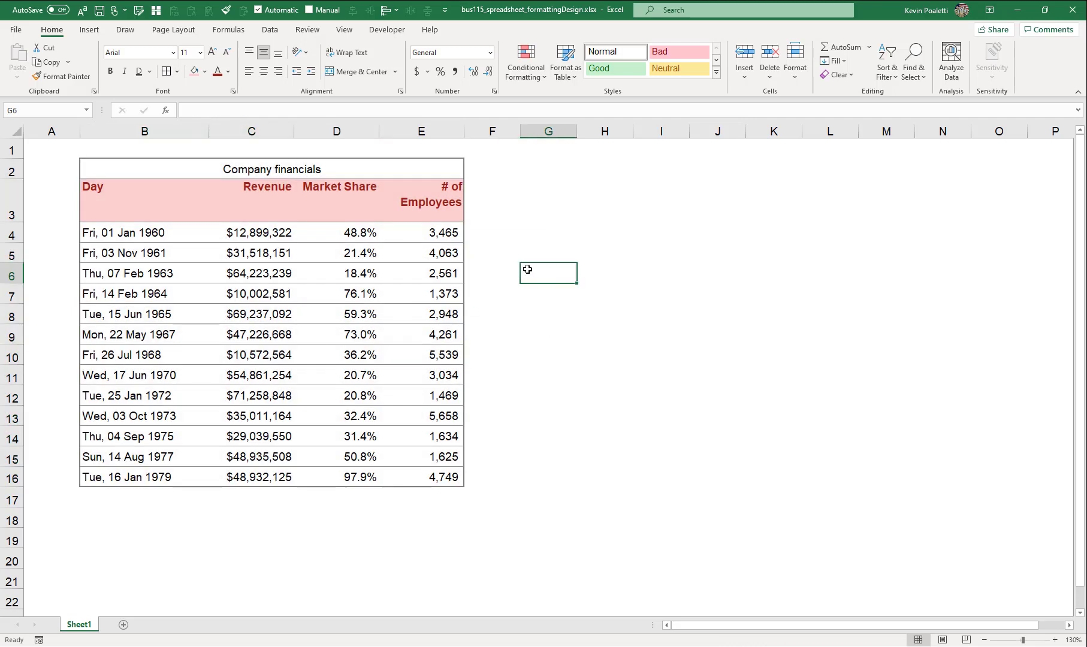
- Add gray hairline vertical inside borders to B3:E16, from the header row down to the last data row
left_click_drag(153, 198, 453, 475)
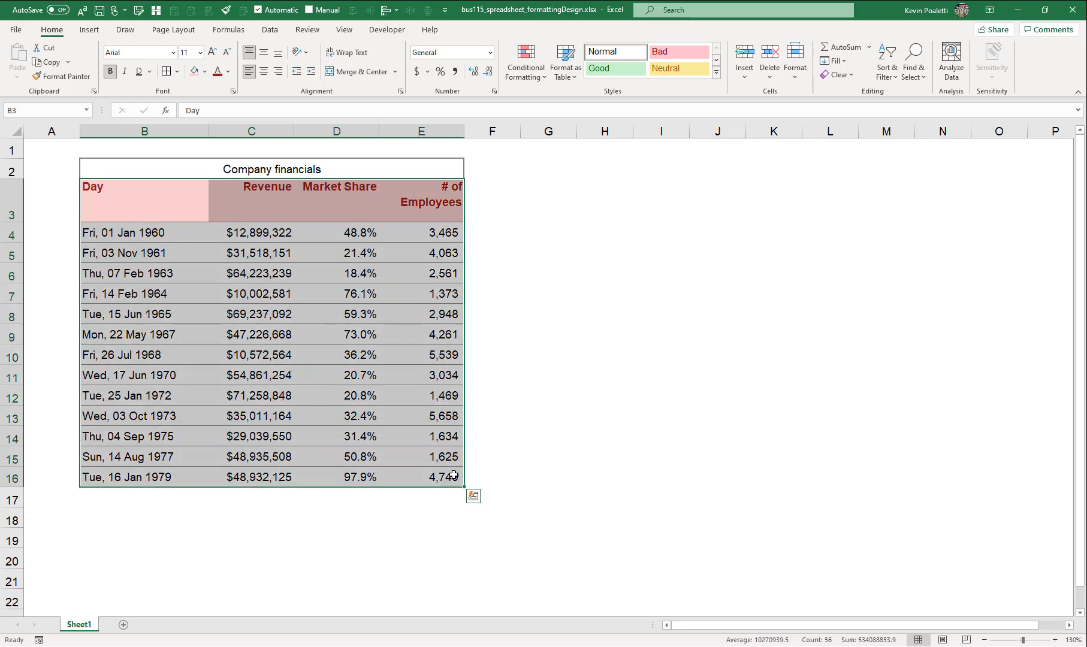
key("ctrl+1")
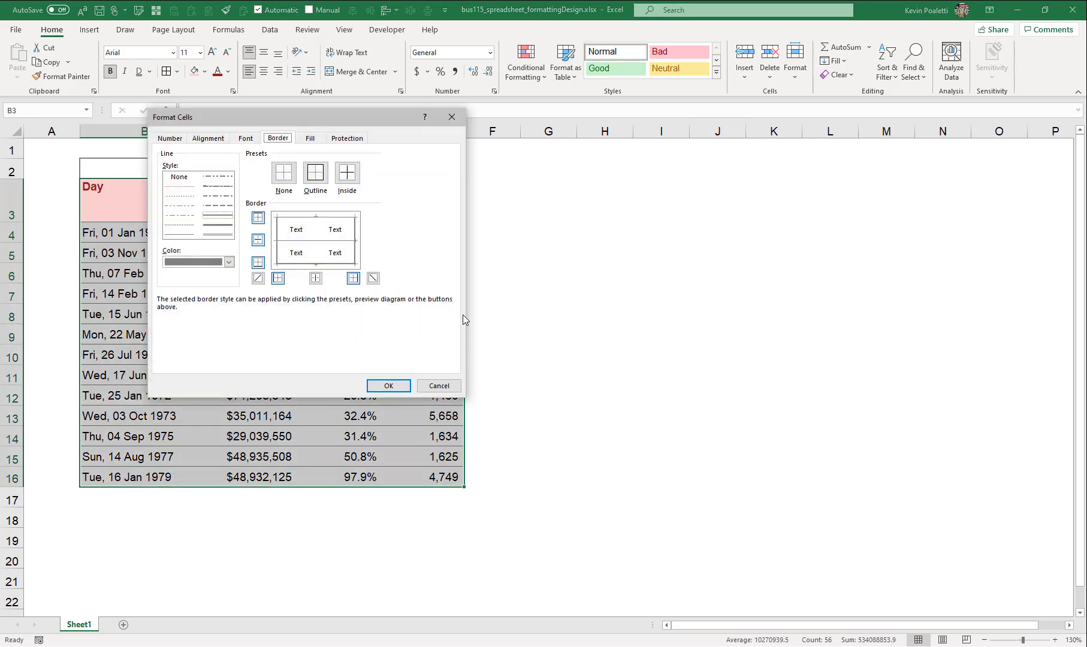
left_click(177, 187)
left_click(318, 278)
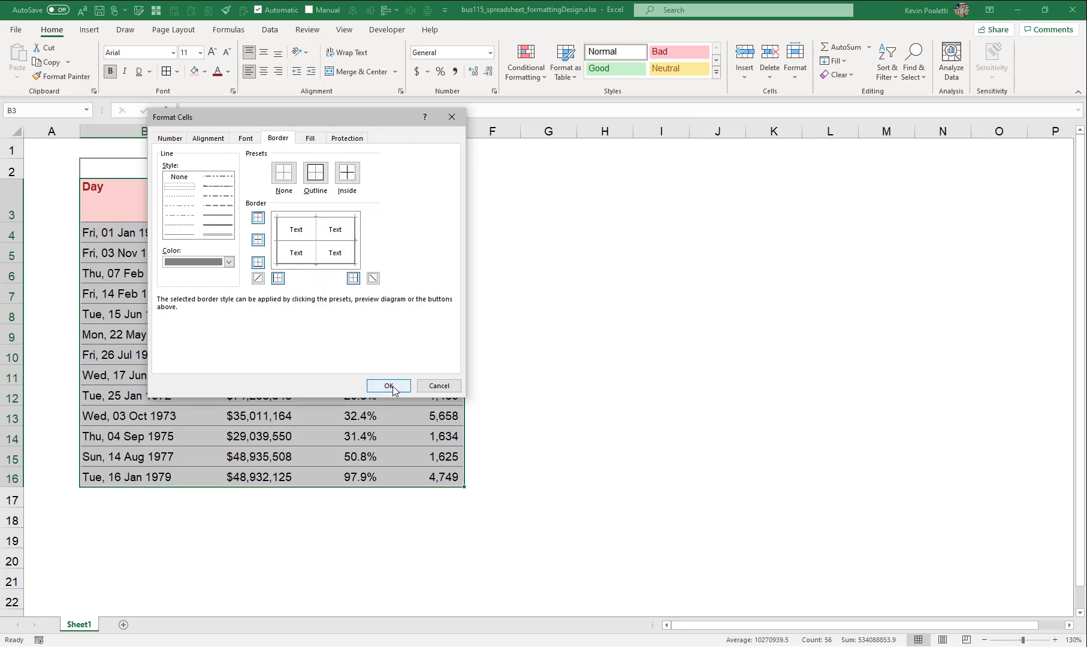
left_click(390, 385)
left_click(539, 362)
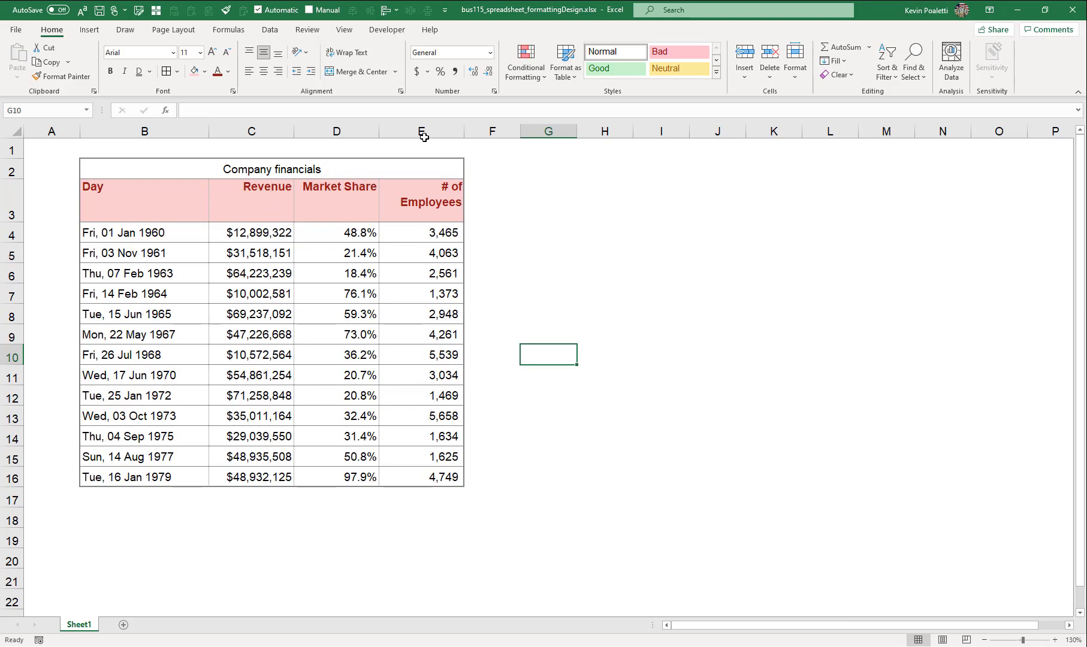
- Narrow columns D and E equally and wrap the text of the Market Share header
mouse_move(351, 127)
left_mouse_down()
mouse_move(405, 129)
mouse_move(358, 129)
mouse_move(367, 130)
left_mouse_up()
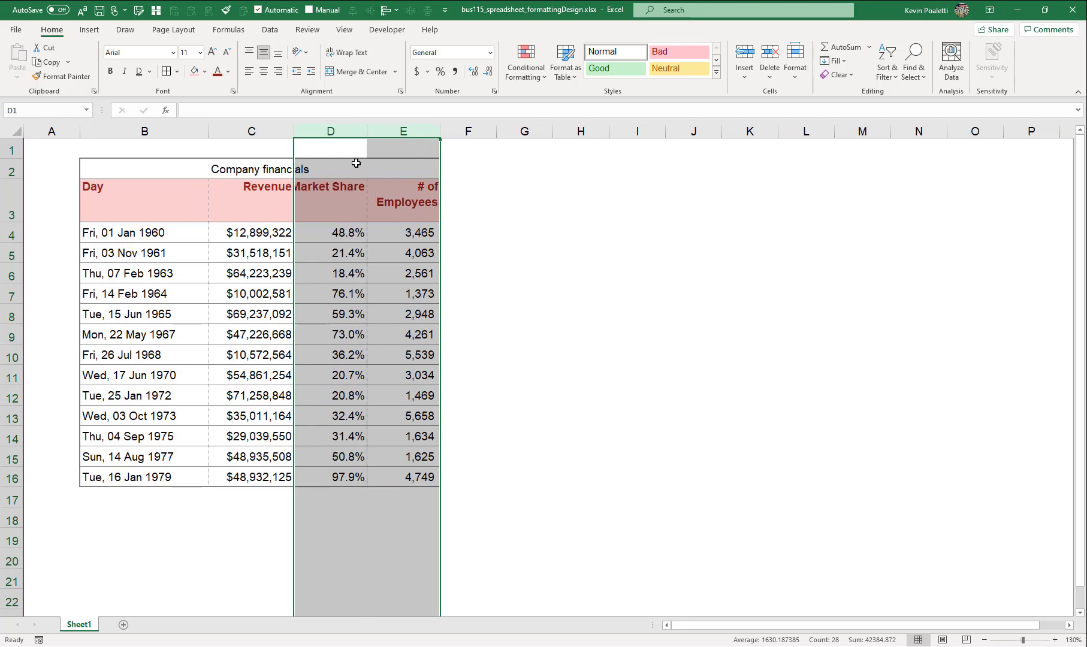
left_click(337, 187)
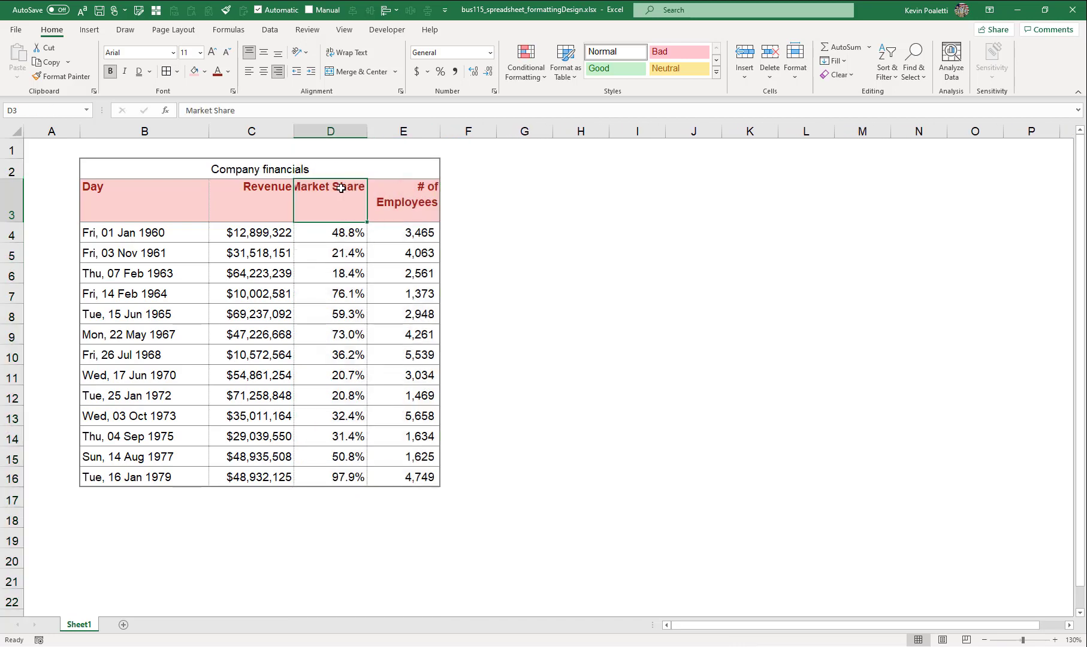
left_click(351, 55)
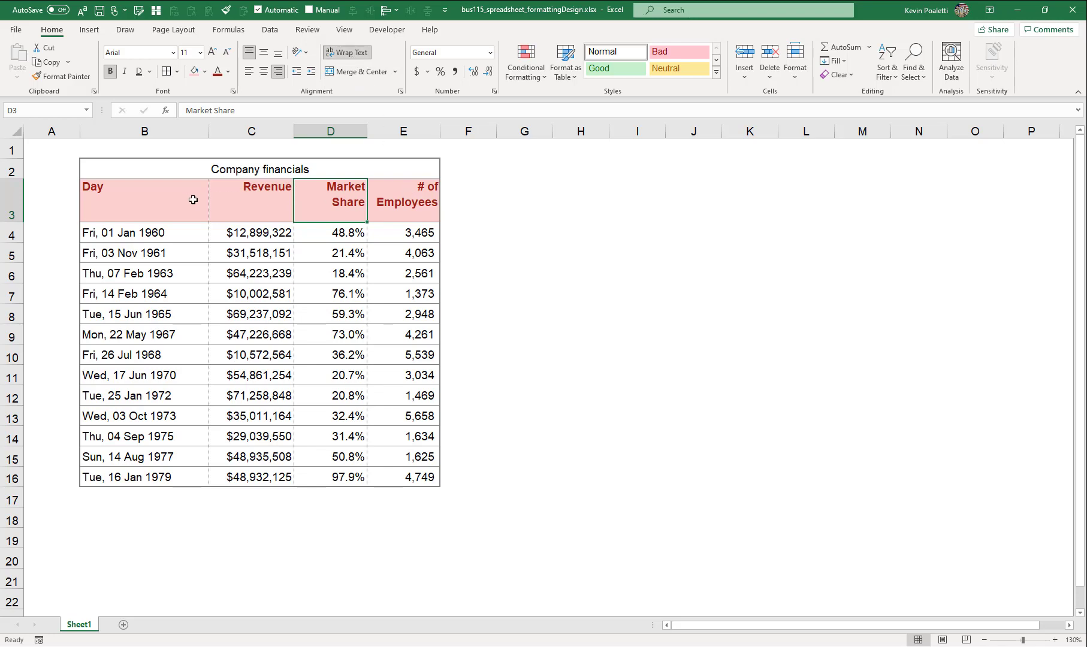
- Increase the title's font size in B2 to 16 and make row 2 taller to fit it
left_click(119, 169)
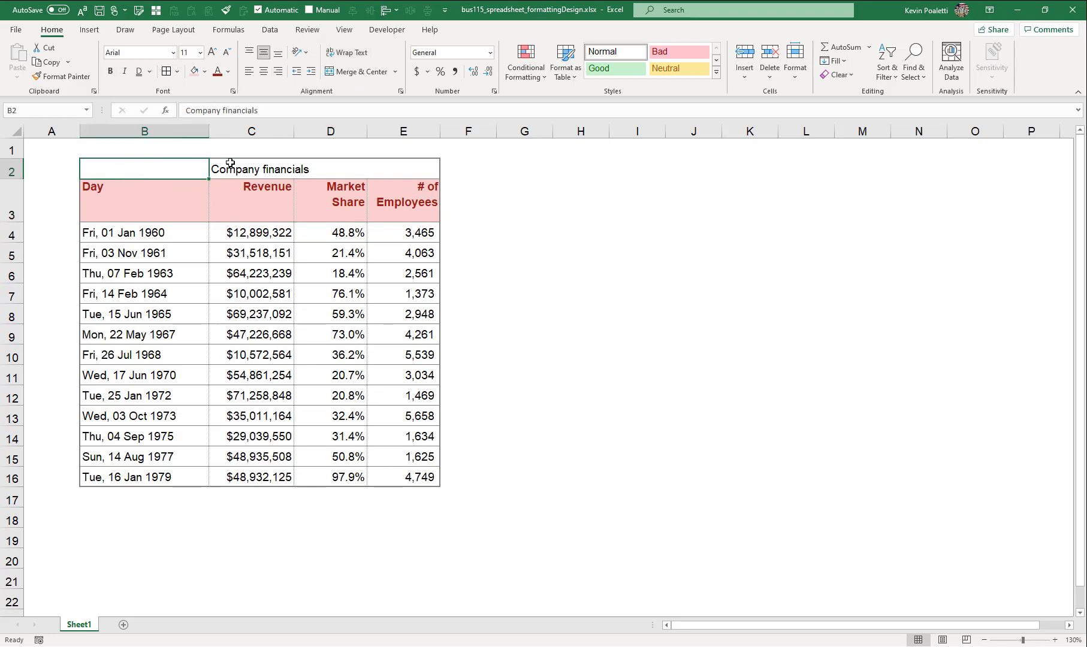
left_click(212, 52)
left_click(212, 53)
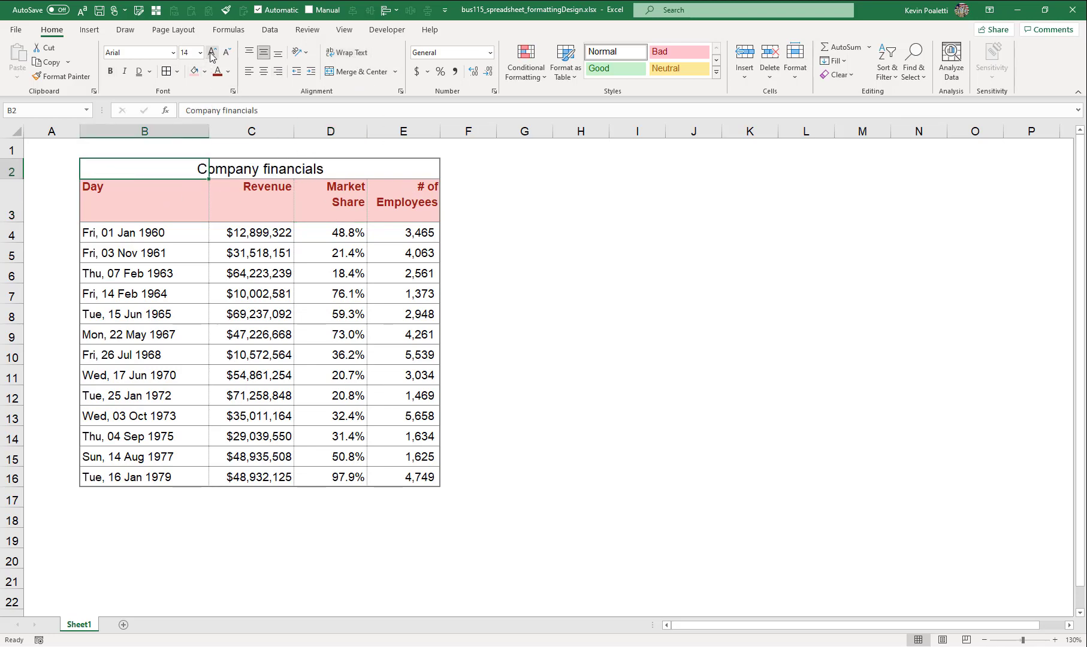
left_click(211, 52)
right_click(12, 169)
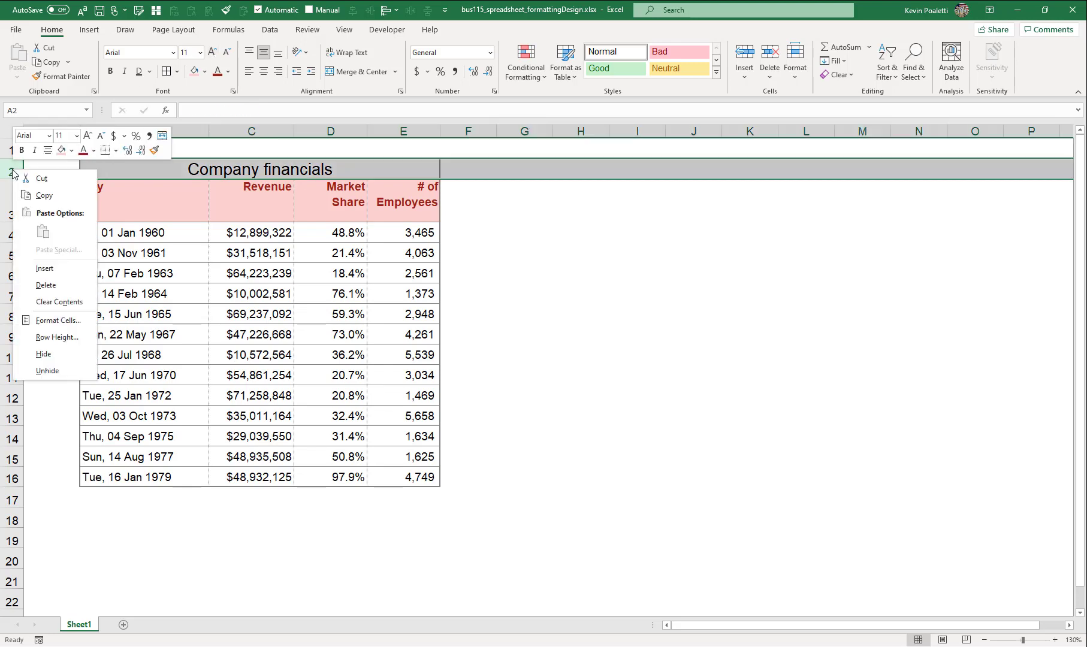
left_click(12, 171)
left_click_drag(12, 180, 12, 190)
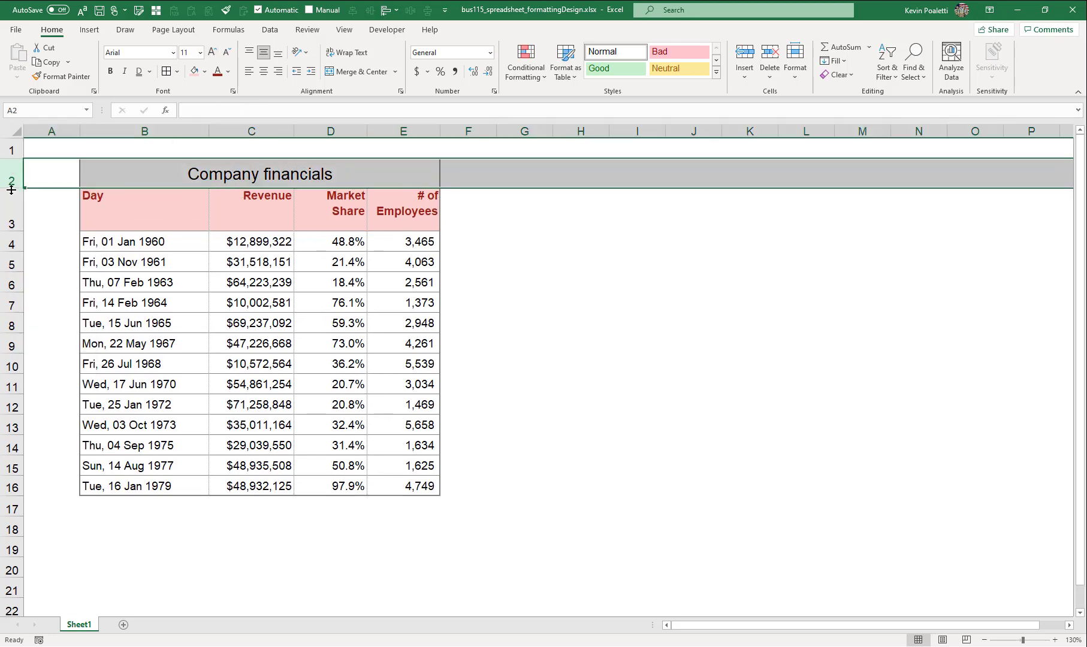
- Extend the title in B2 to read "Company financials, 1960 - 1979"
left_click(118, 172)
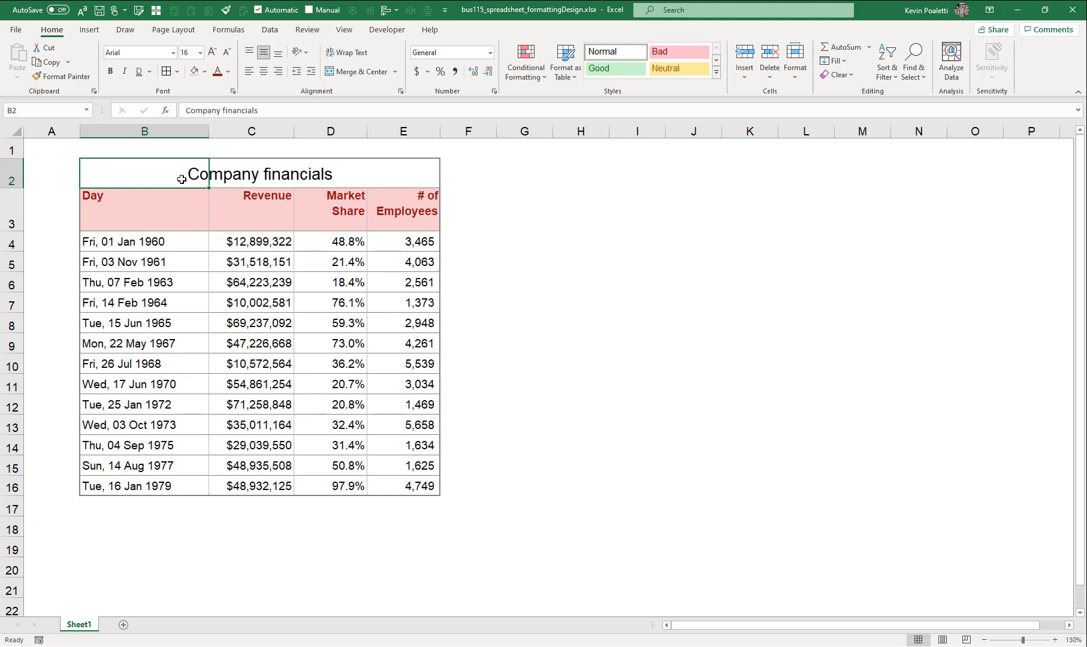
left_click(272, 108)
type(", 1960 -")
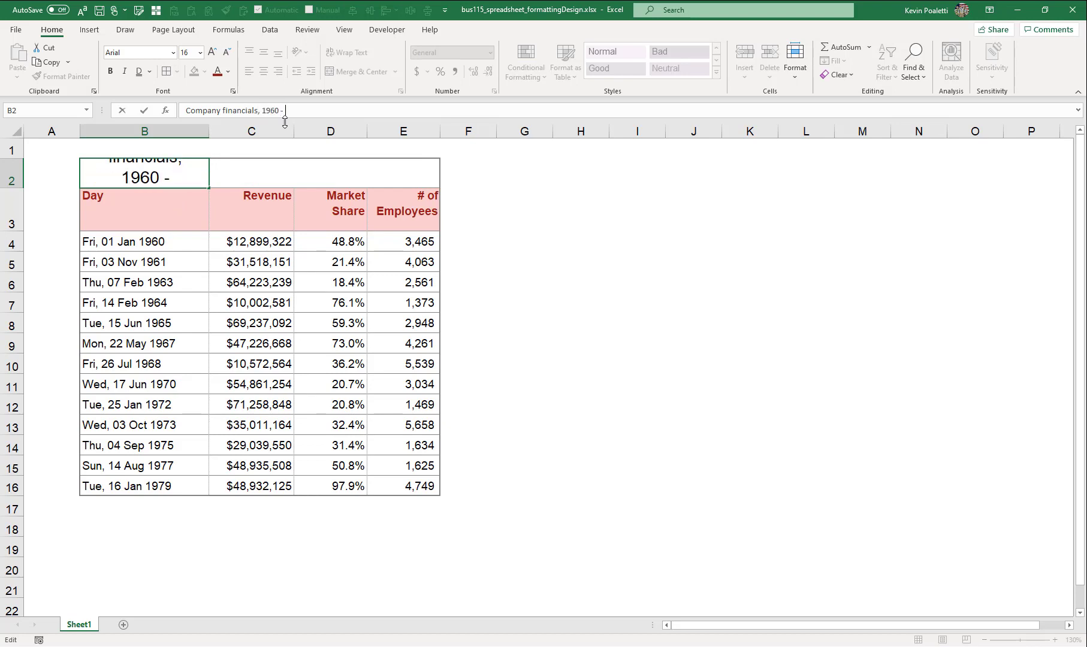
type(" 1979")
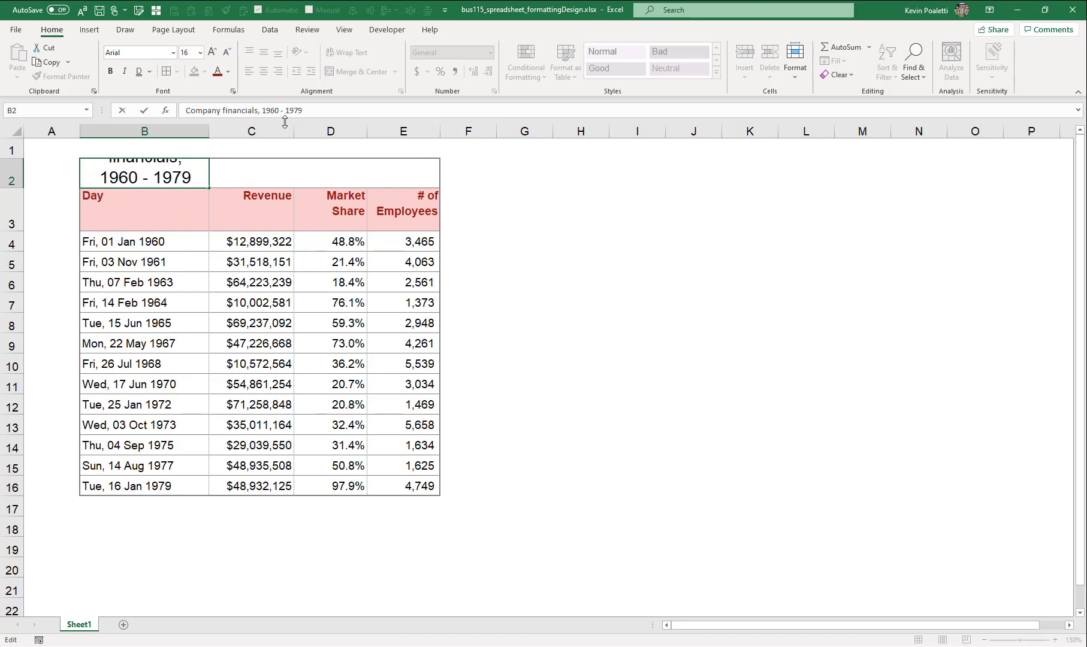
- Fill the header cells B3:E3 with light gray and set their font color to Automatic
left_click_drag(110, 208, 409, 210)
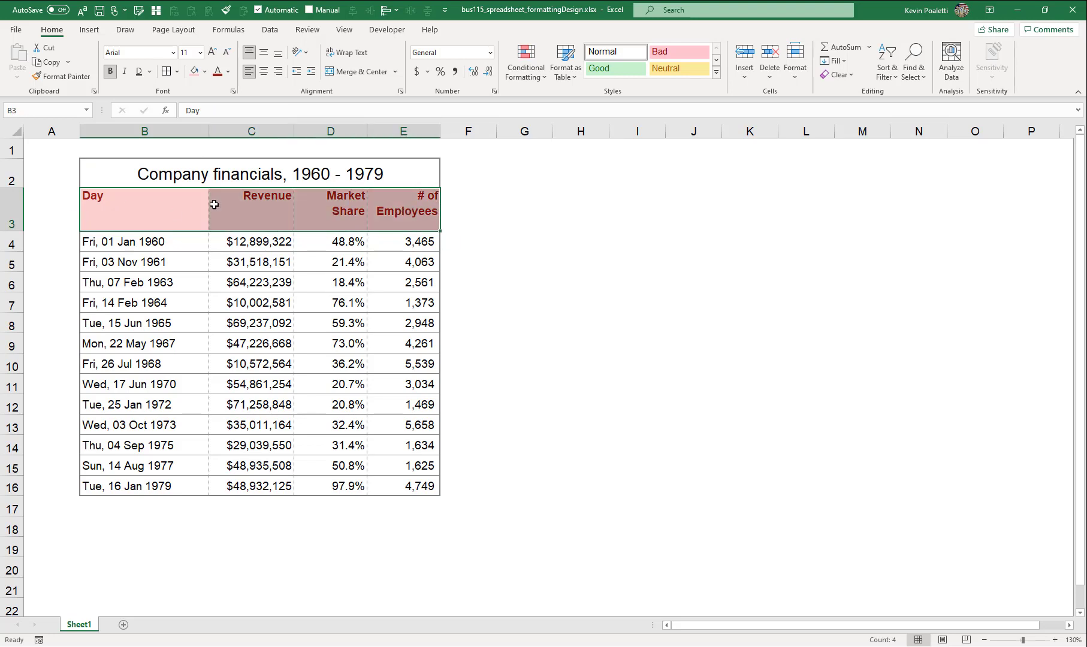
left_click(207, 73)
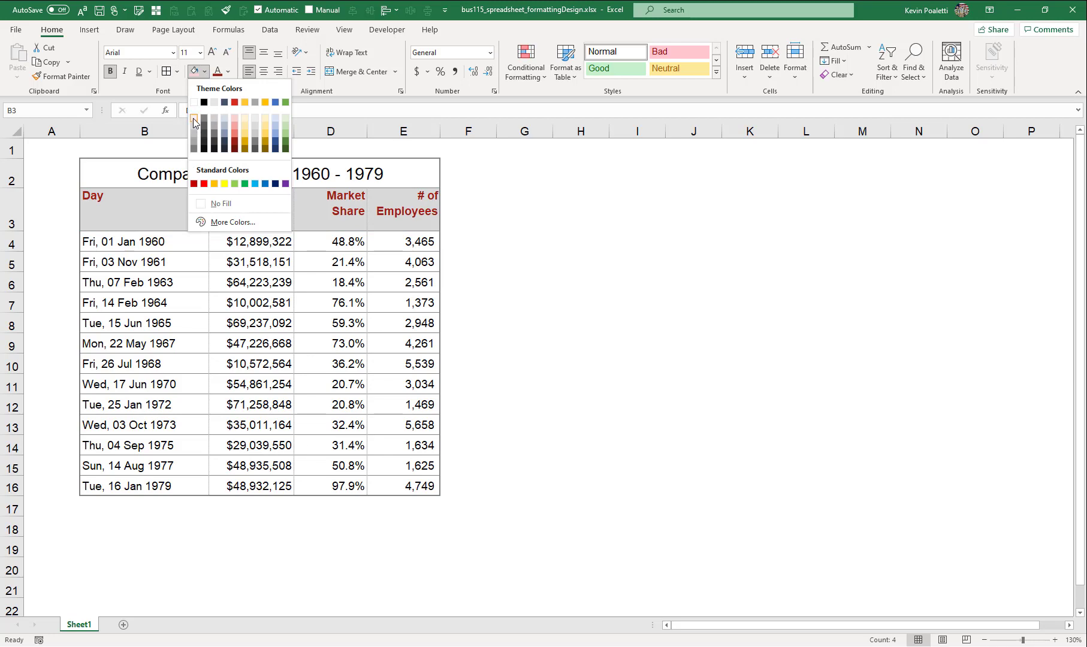
left_click(193, 118)
left_click(204, 72)
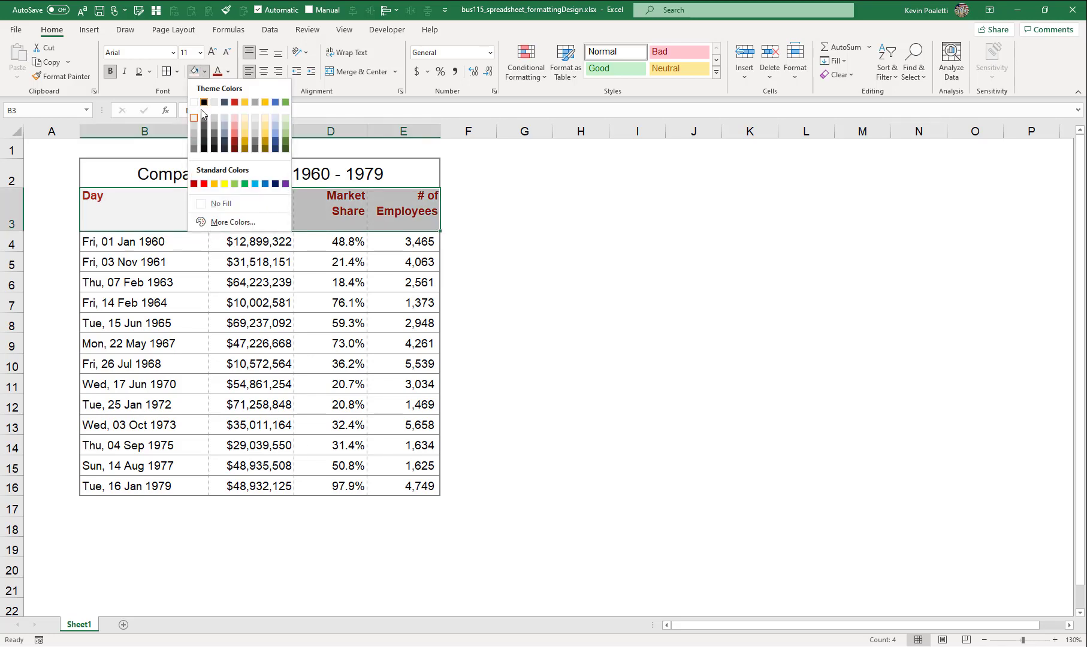
left_click(203, 118)
left_click(228, 72)
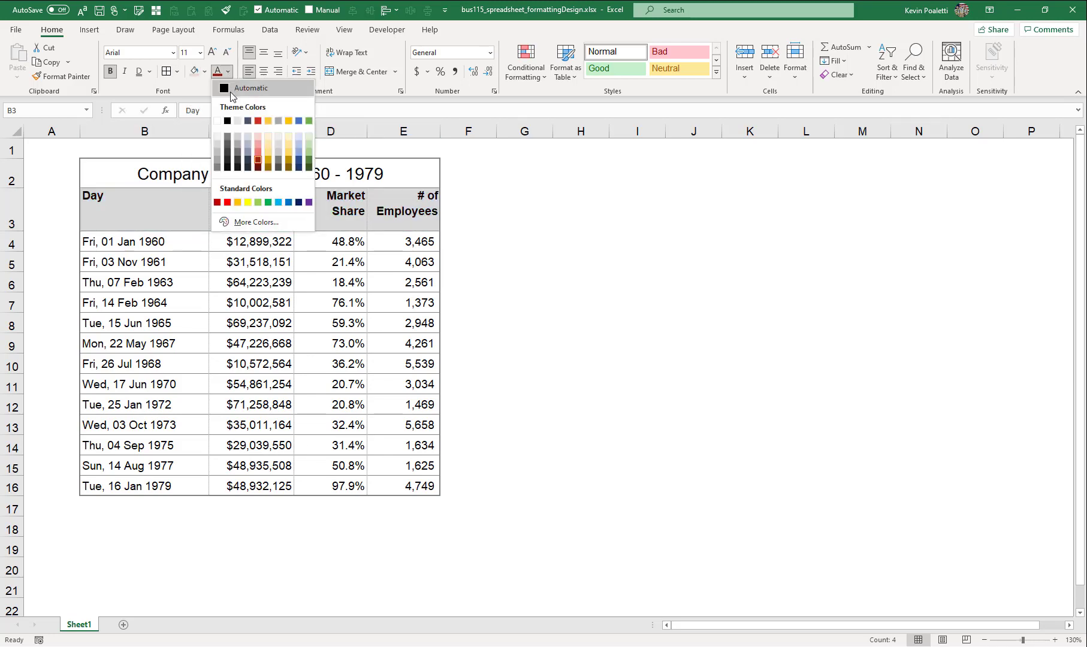
left_click(230, 89)
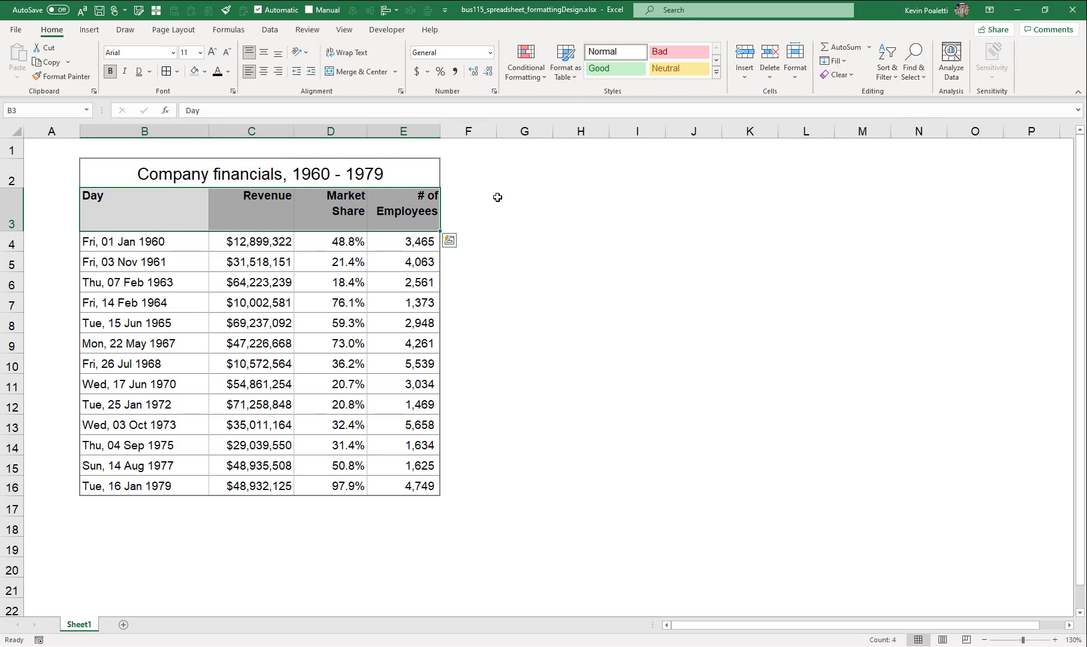
key("Down")
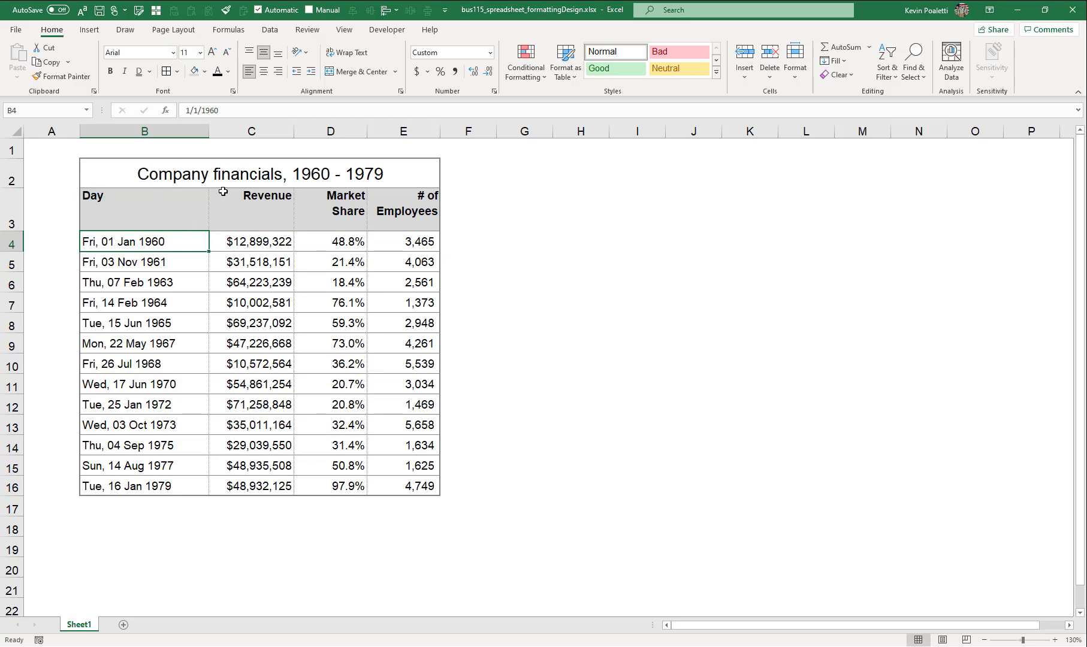
left_click(716, 74)
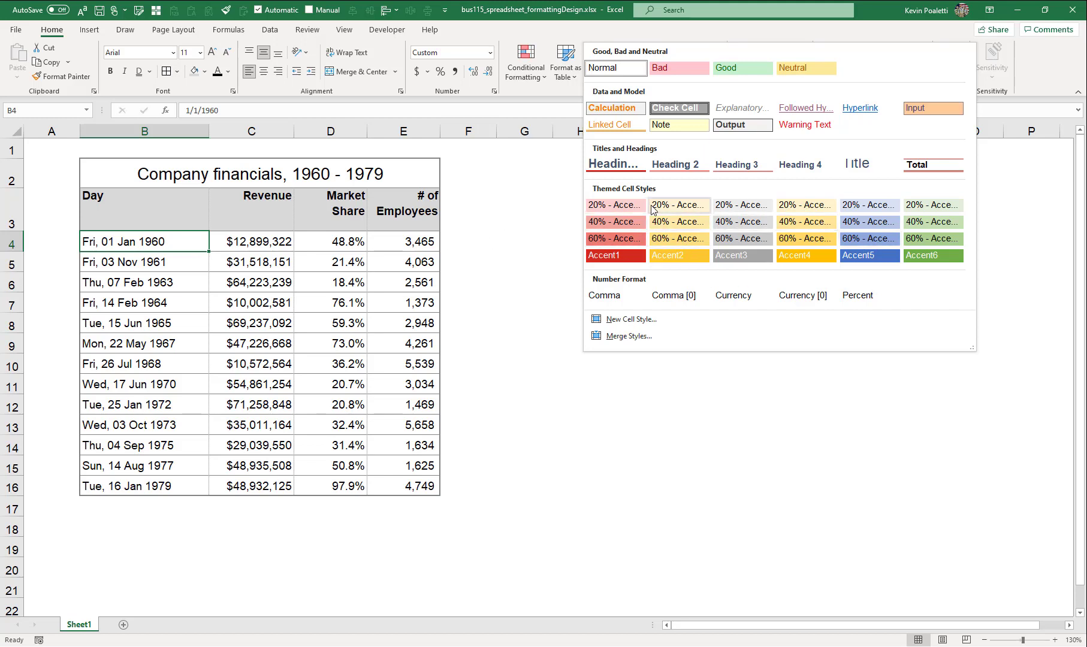
left_click(502, 226)
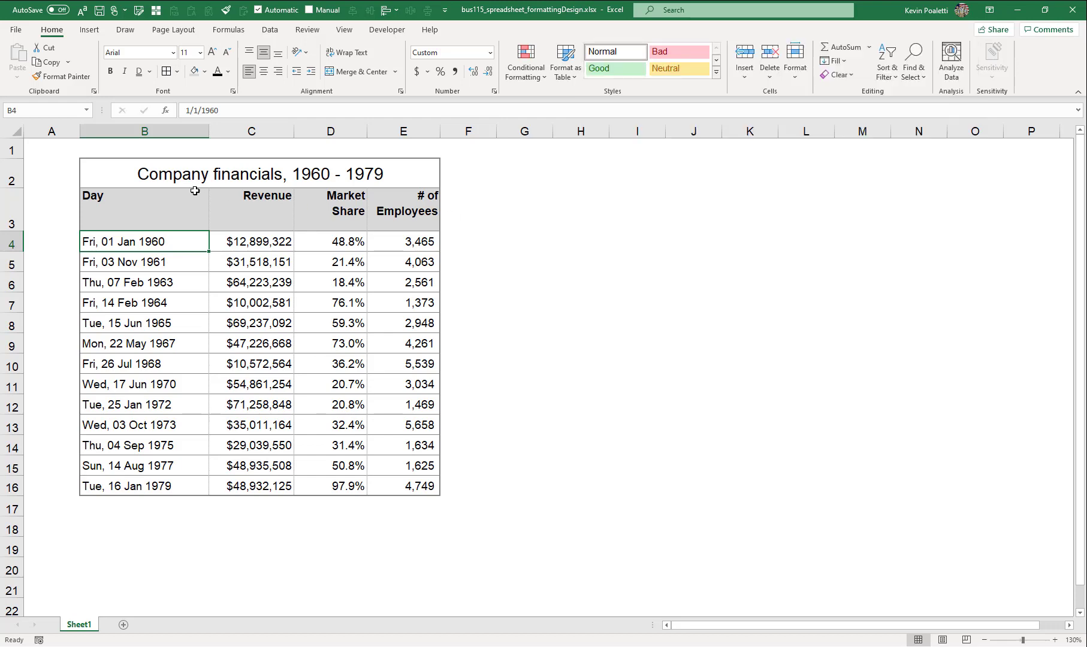
- Try the Heading 1 cell style on title cell B2 alone, and undo it
left_click(101, 173)
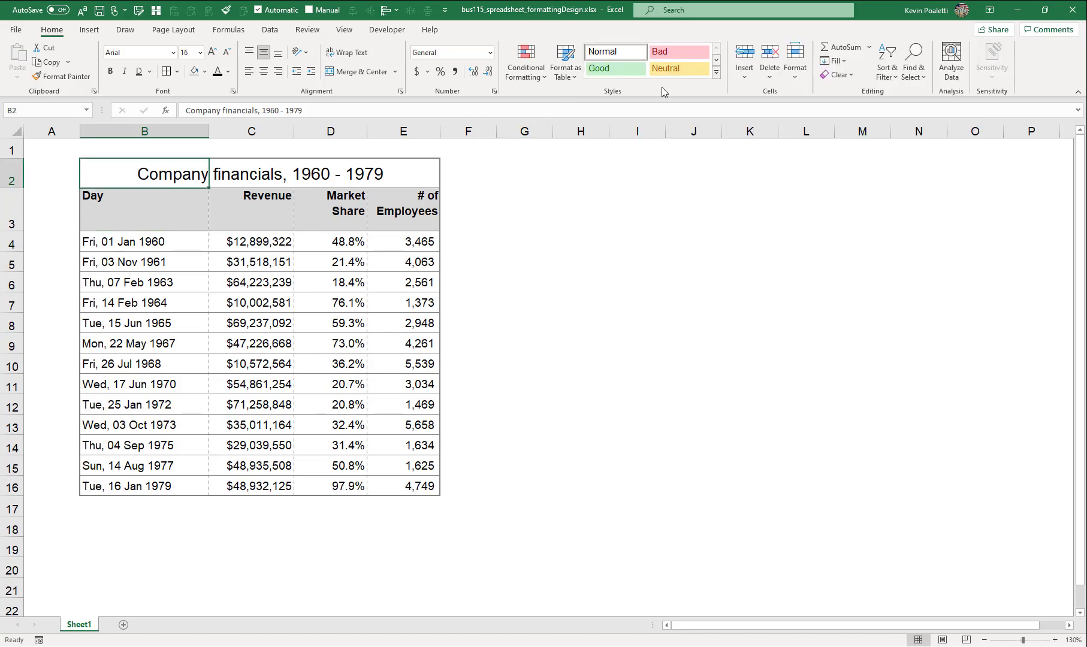
left_click(716, 72)
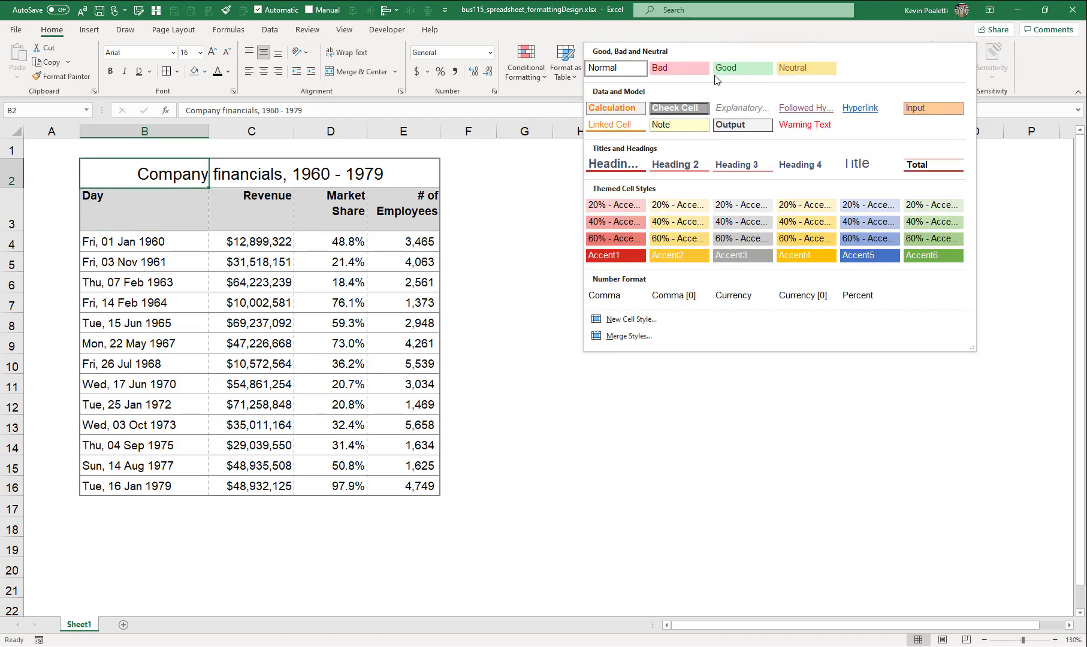
left_click(606, 171)
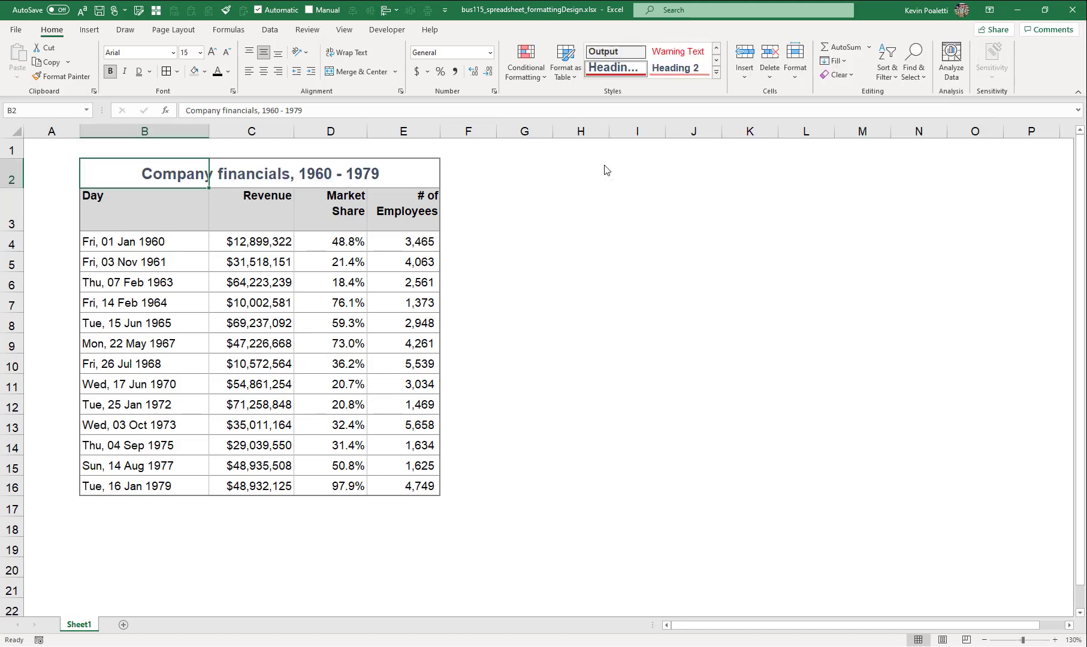
left_click(486, 206)
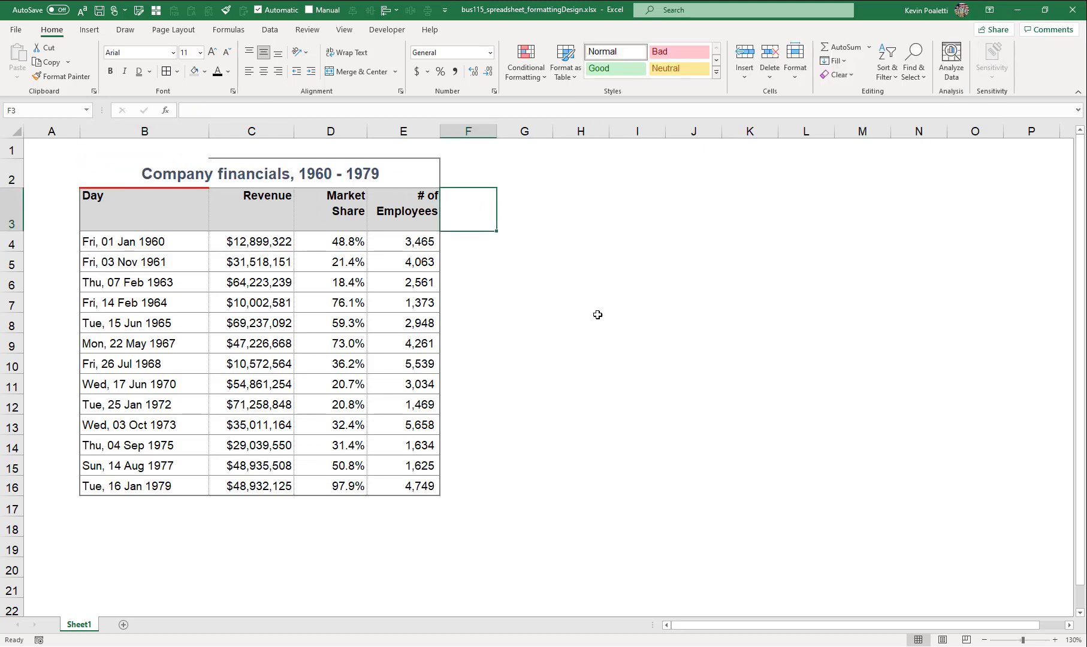
key("ctrl+z")
- Apply the Heading 1 cell style to the whole title range B2:E2
left_click_drag(157, 168, 385, 162)
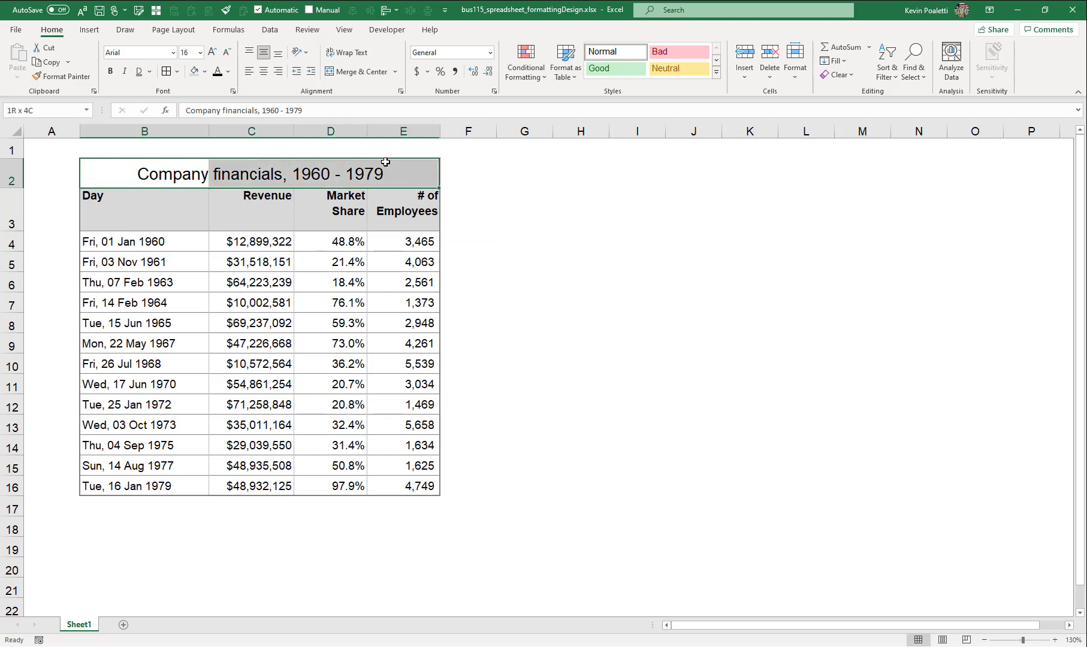
left_click(717, 72)
left_click(603, 173)
left_click(529, 245)
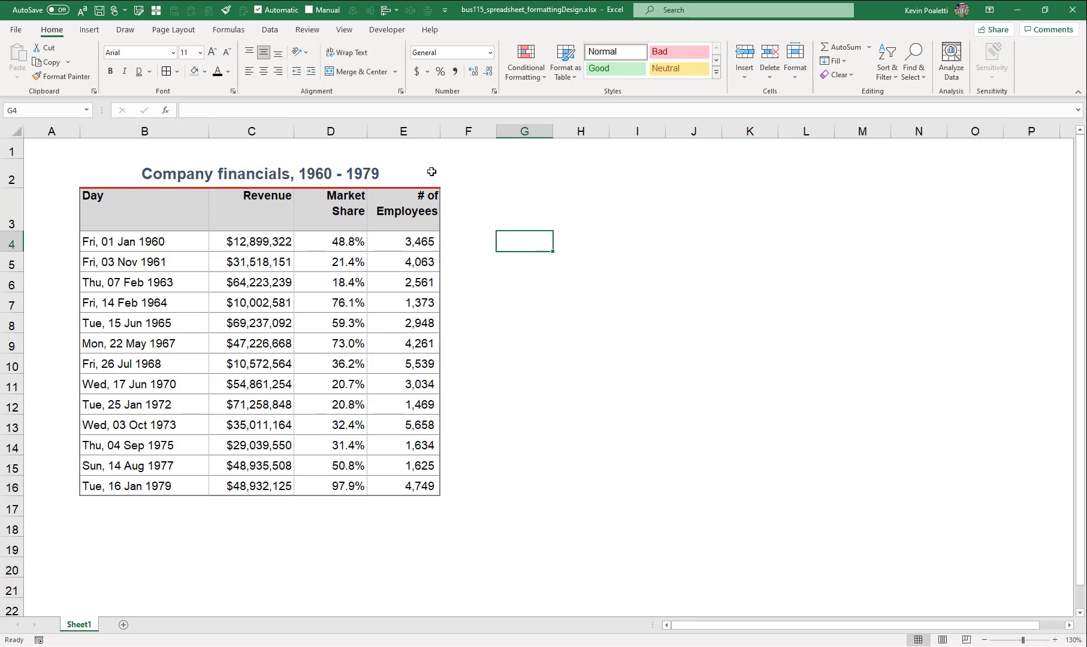
- Try the Heading 2 cell style on the header cells B3:E3, undo it, and preview Heading 3
left_click_drag(97, 204, 404, 208)
left_click(716, 72)
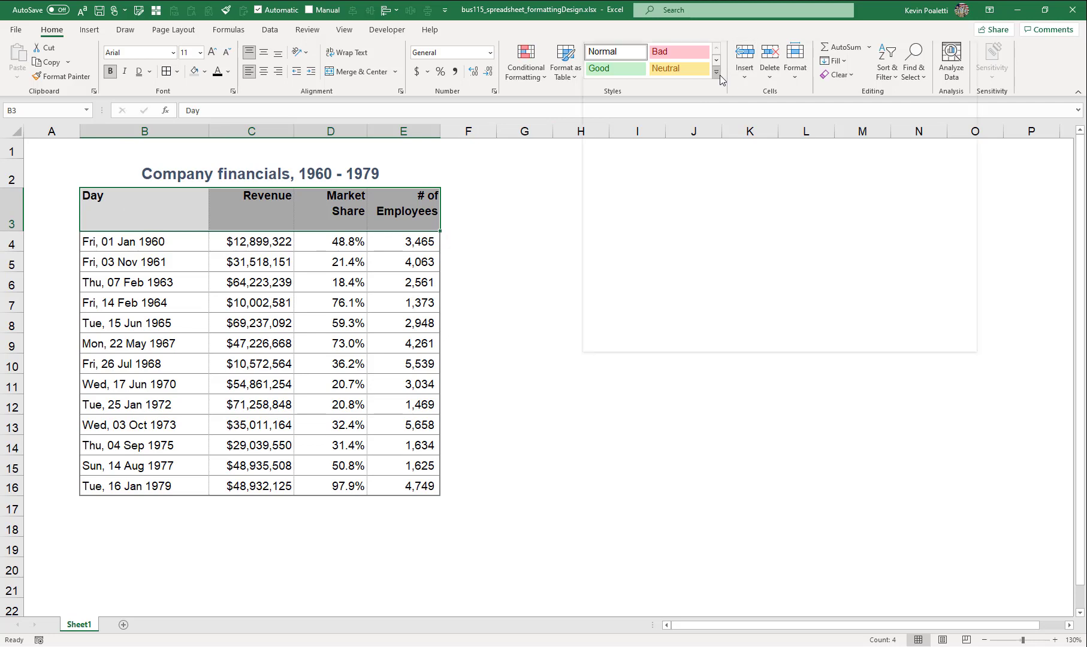
left_click(691, 169)
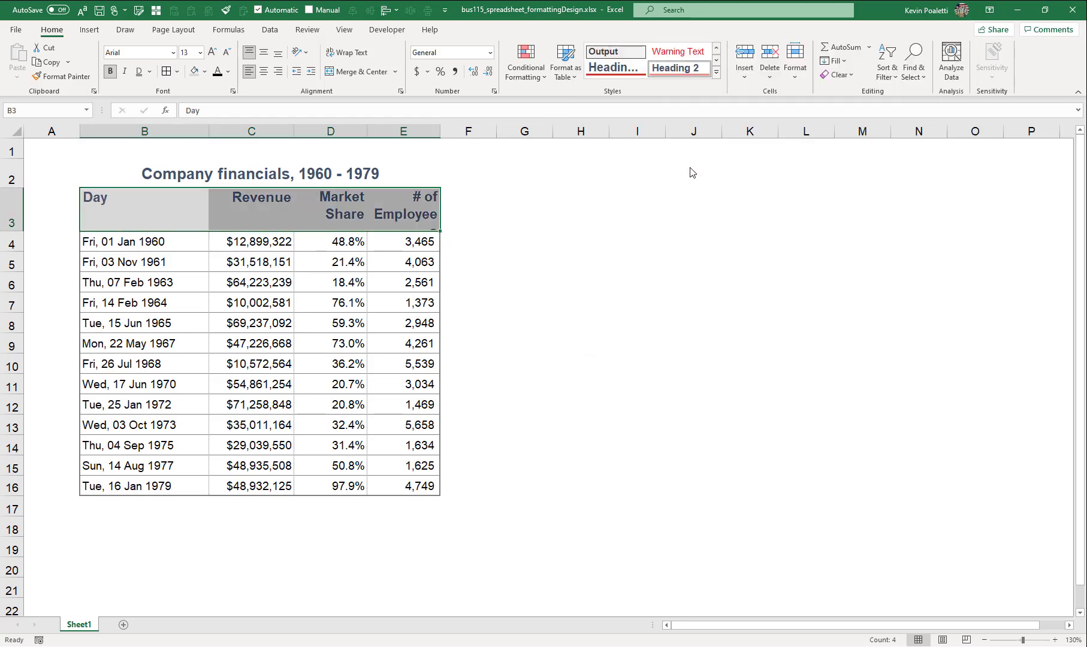
left_click(539, 213)
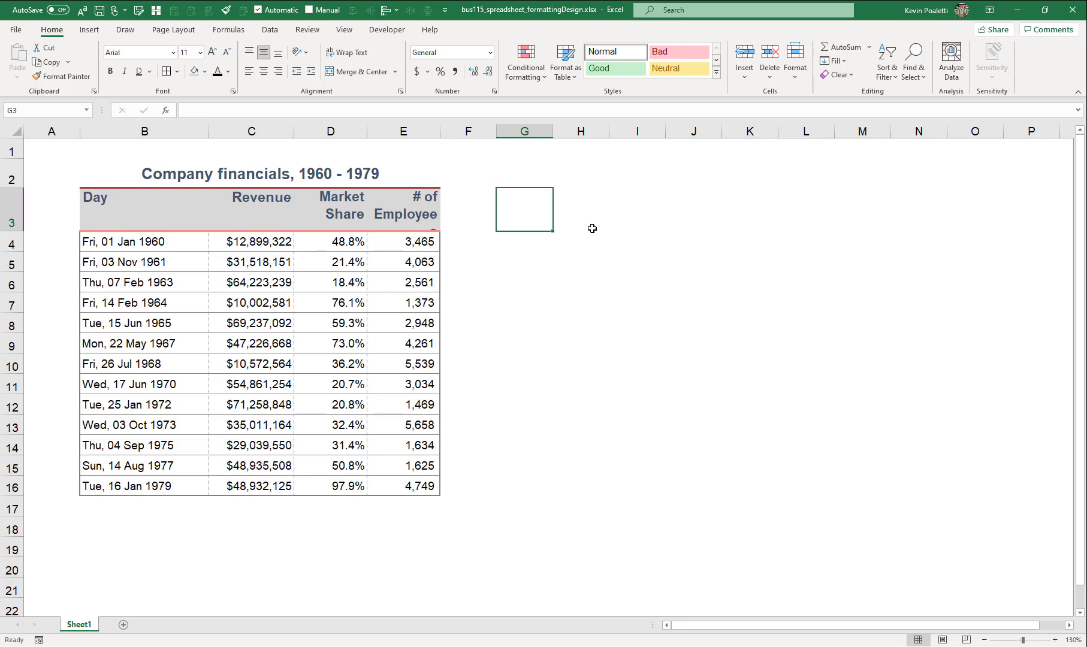
key("ctrl+z")
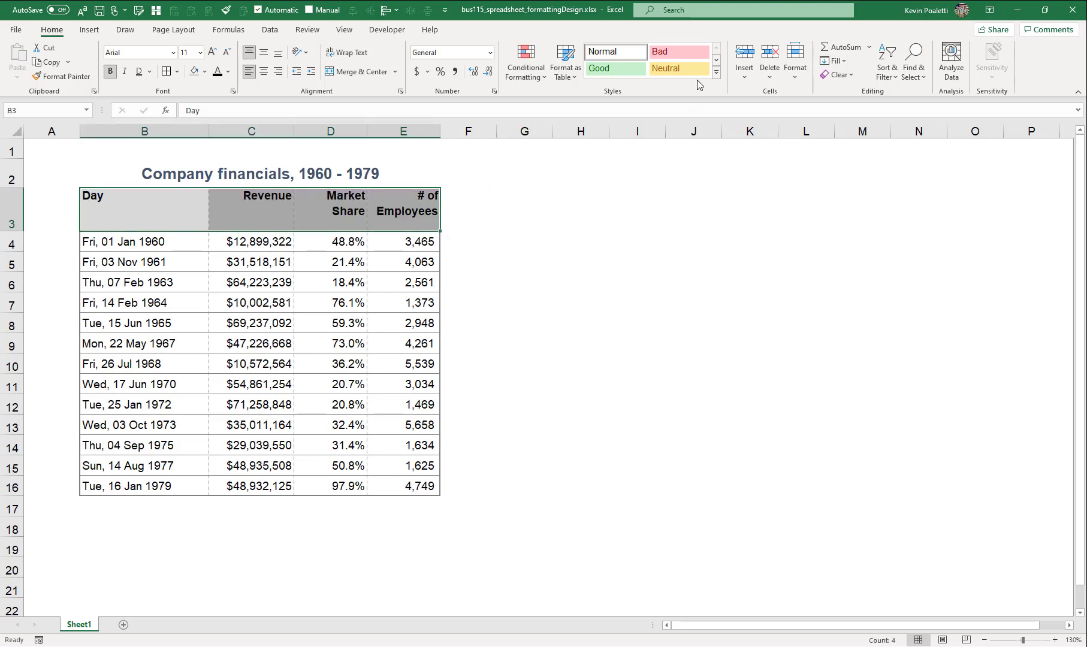
left_click(715, 73)
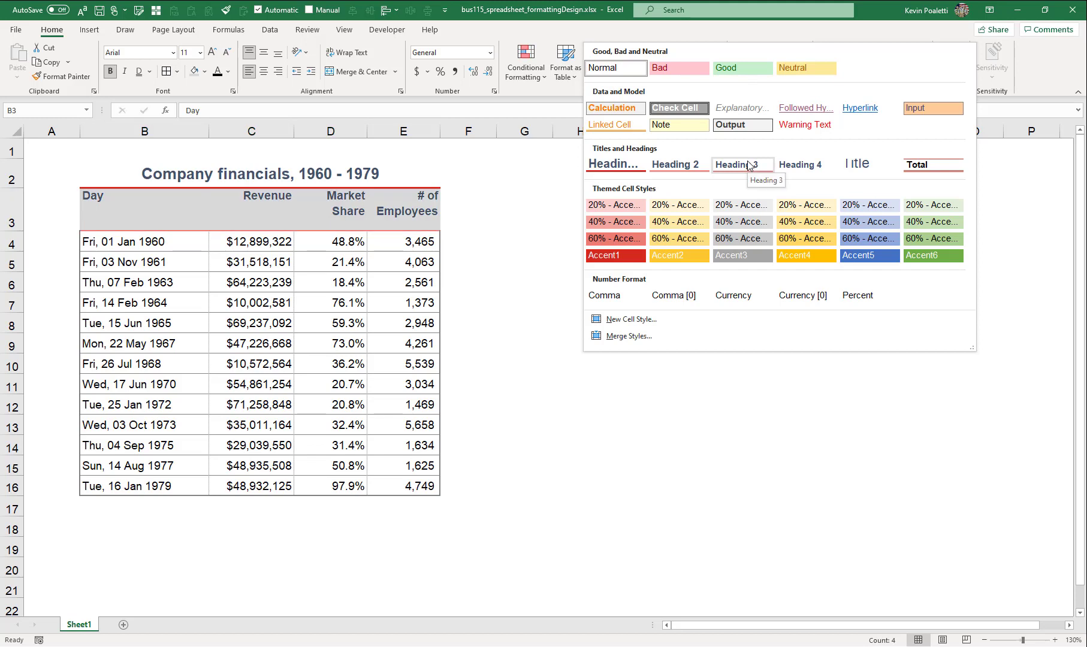
left_click(531, 196)
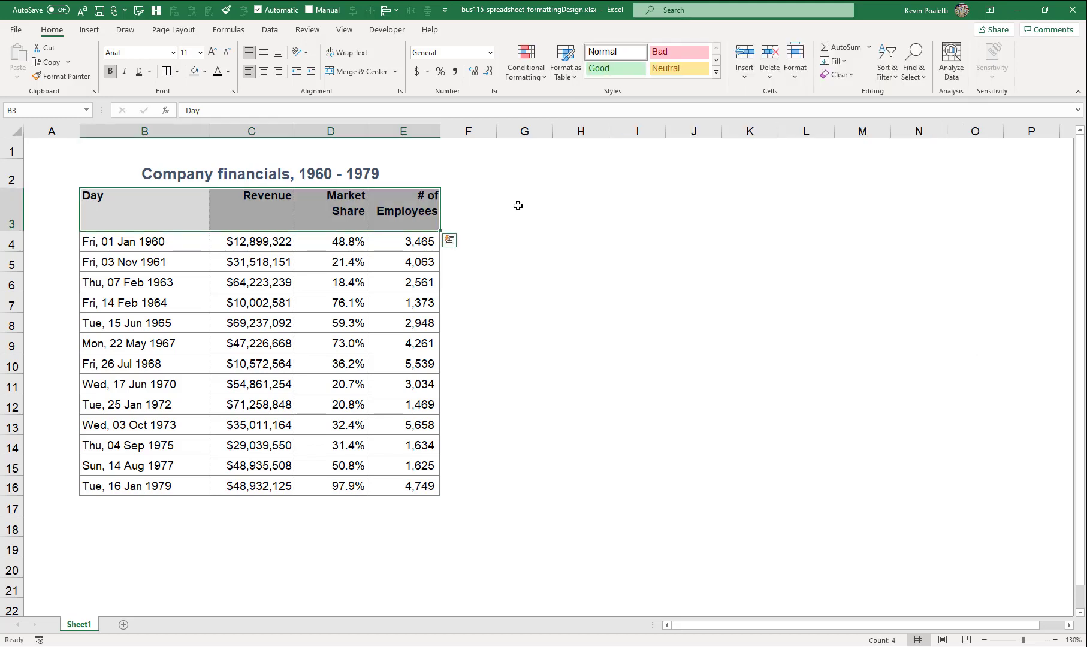
left_click(517, 204)
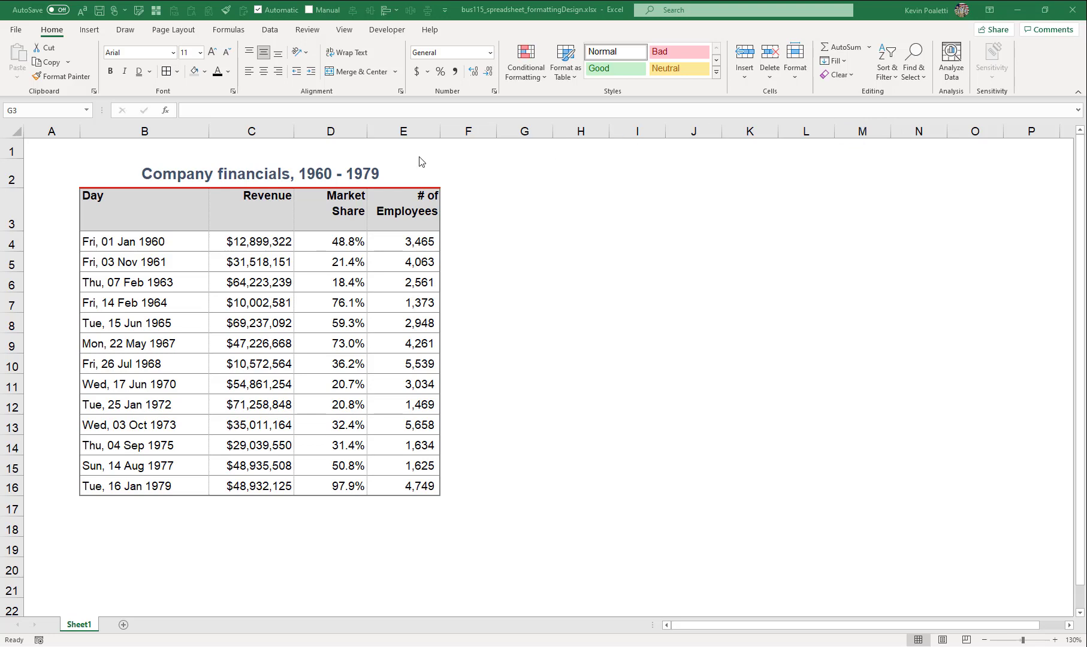
- Set the font of the dates in B4:B16 to Courier New
left_click_drag(146, 240, 137, 486)
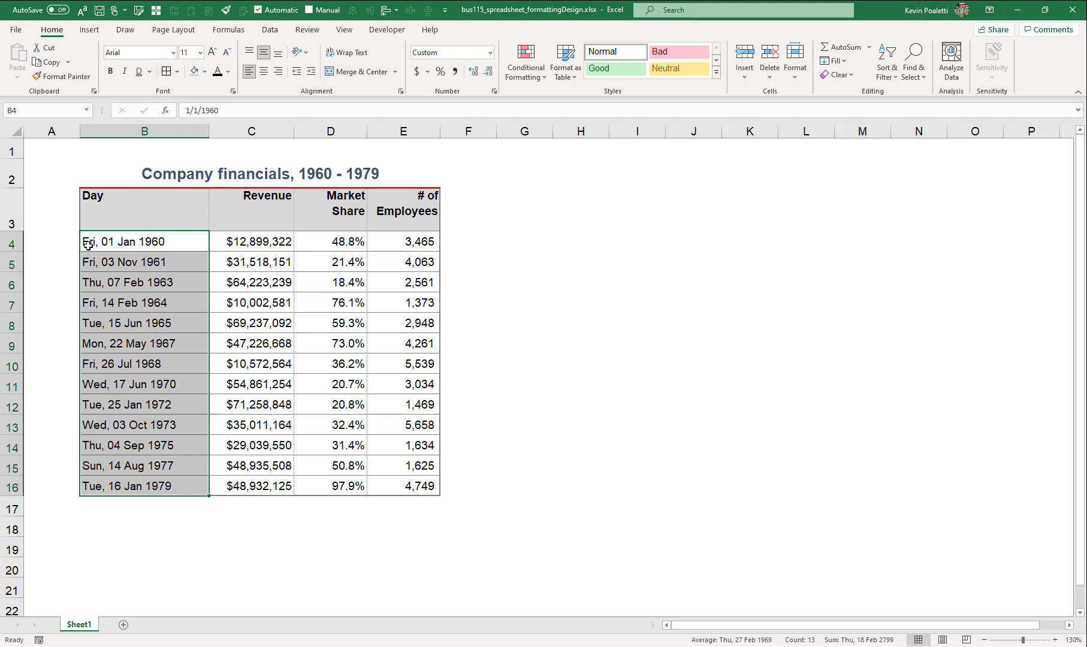
left_click(139, 53)
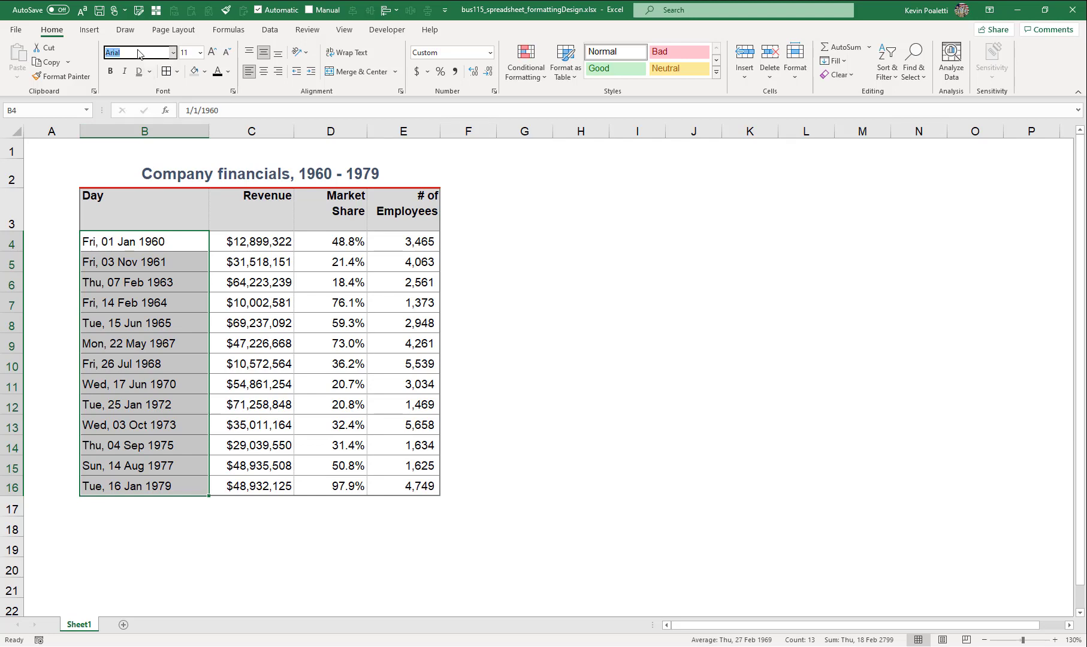
left_click(174, 53)
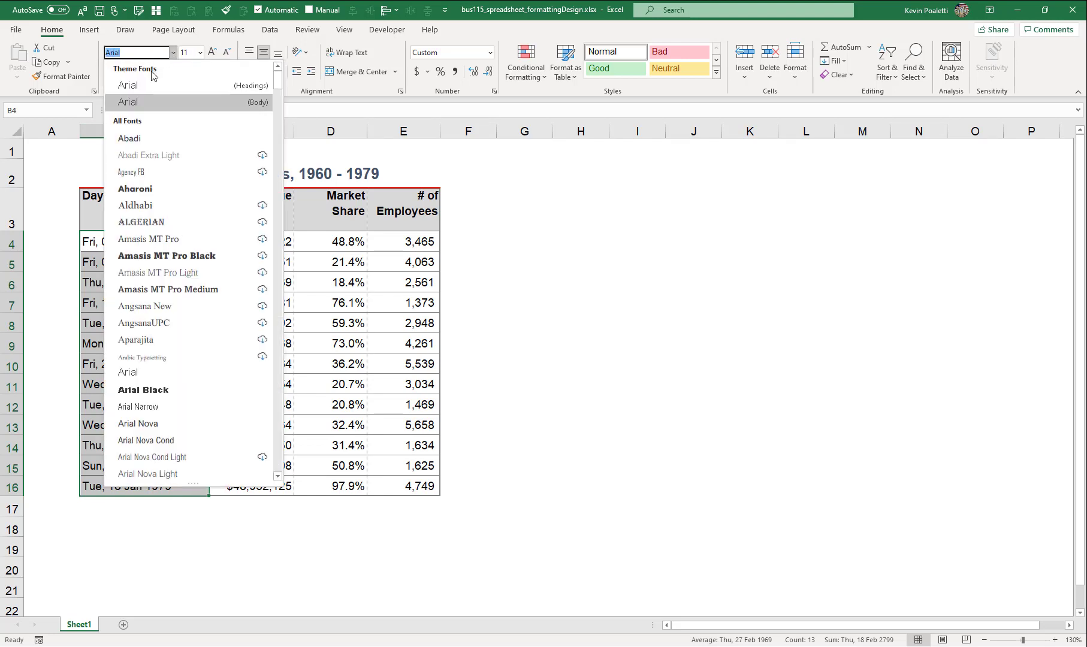
type("Courier New")
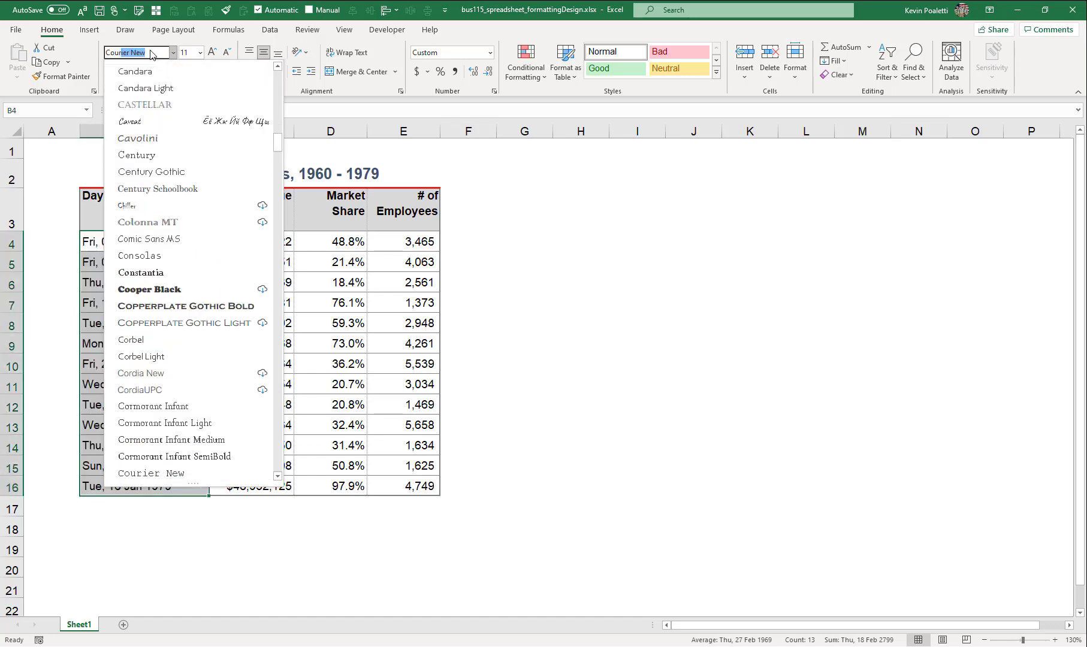
key("Return")
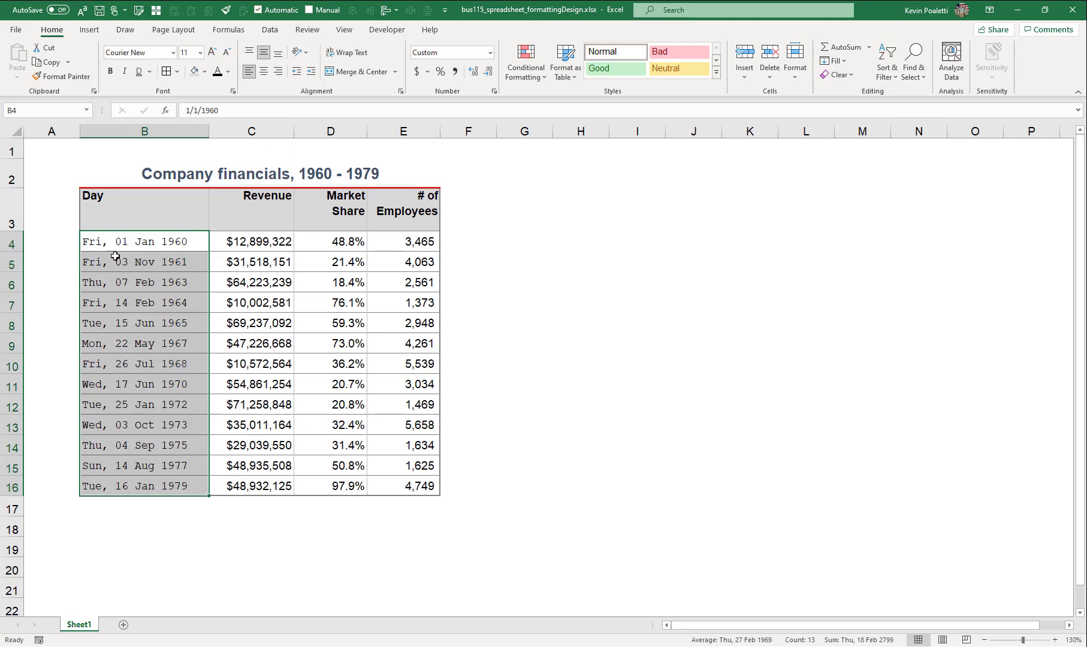
- Set the font of the Revenue, Market Share and # of Employees values in C4:E16 to Courier New
left_click_drag(195, 242, 211, 498)
left_click_drag(246, 242, 430, 488)
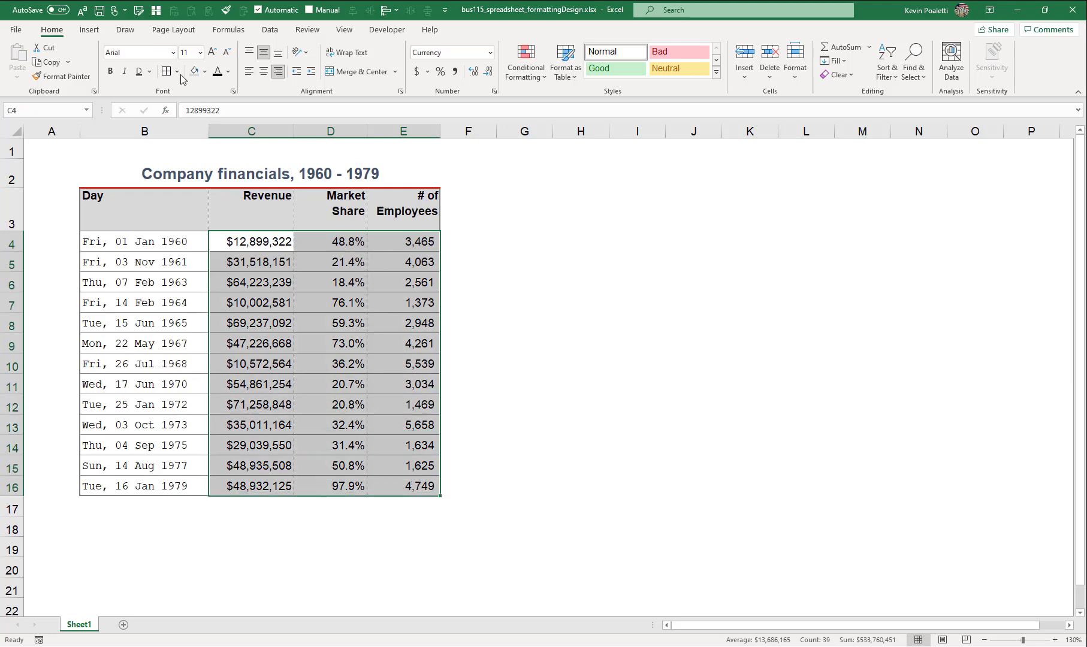
left_click(157, 54)
type("Courier New")
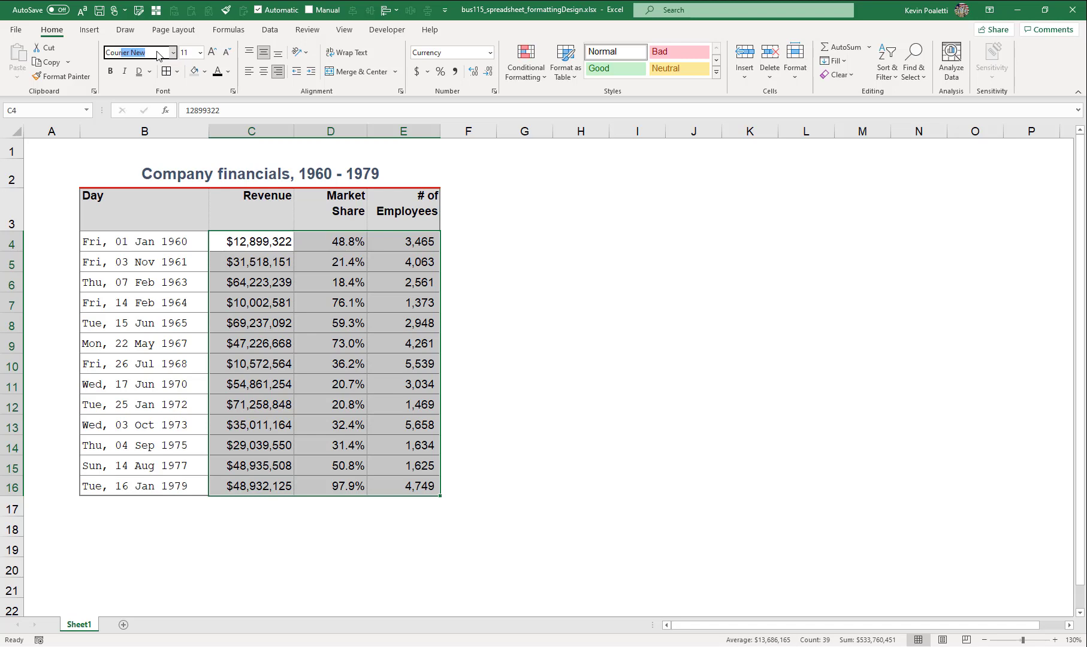
key("Return")
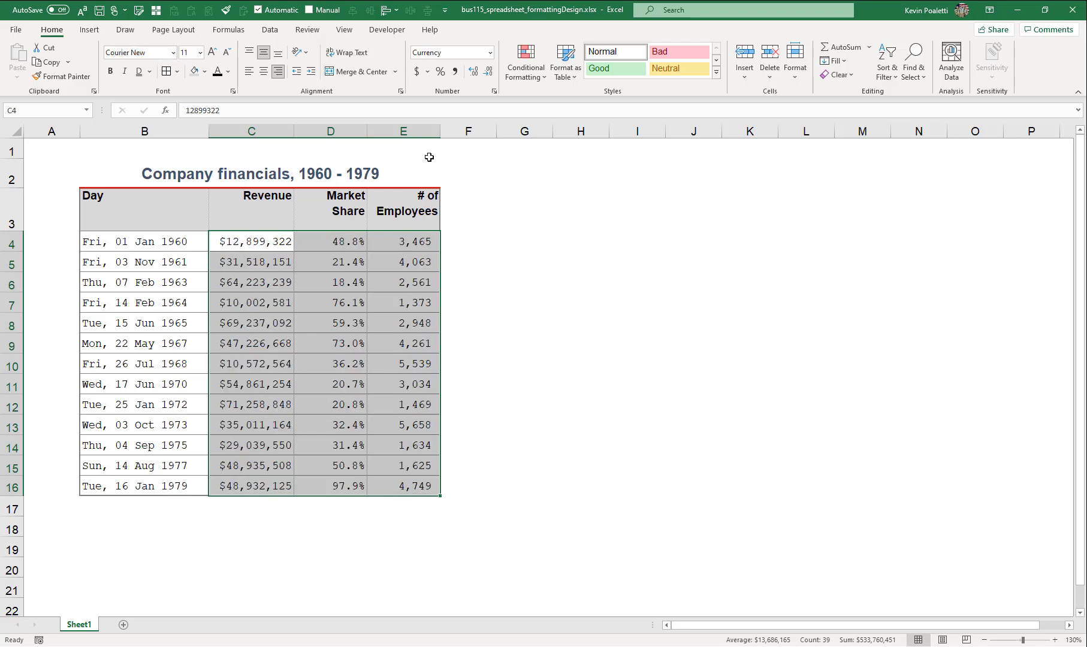
left_click(484, 349)
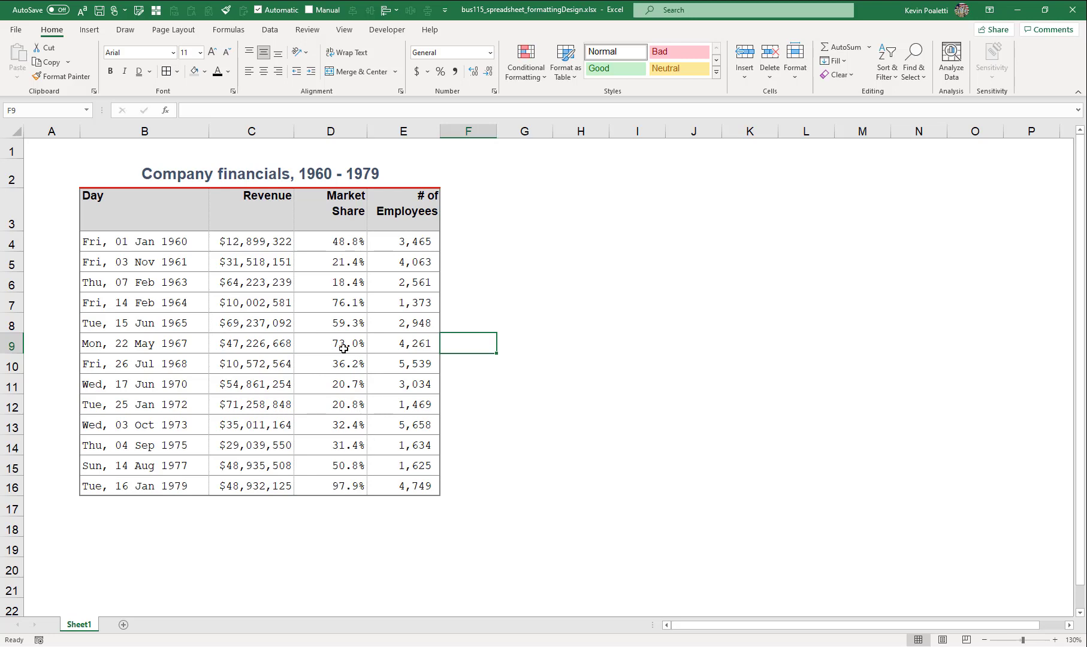
- Cross out the Market Share value in D8 by adding both diagonal borders to the cell
left_click(342, 326)
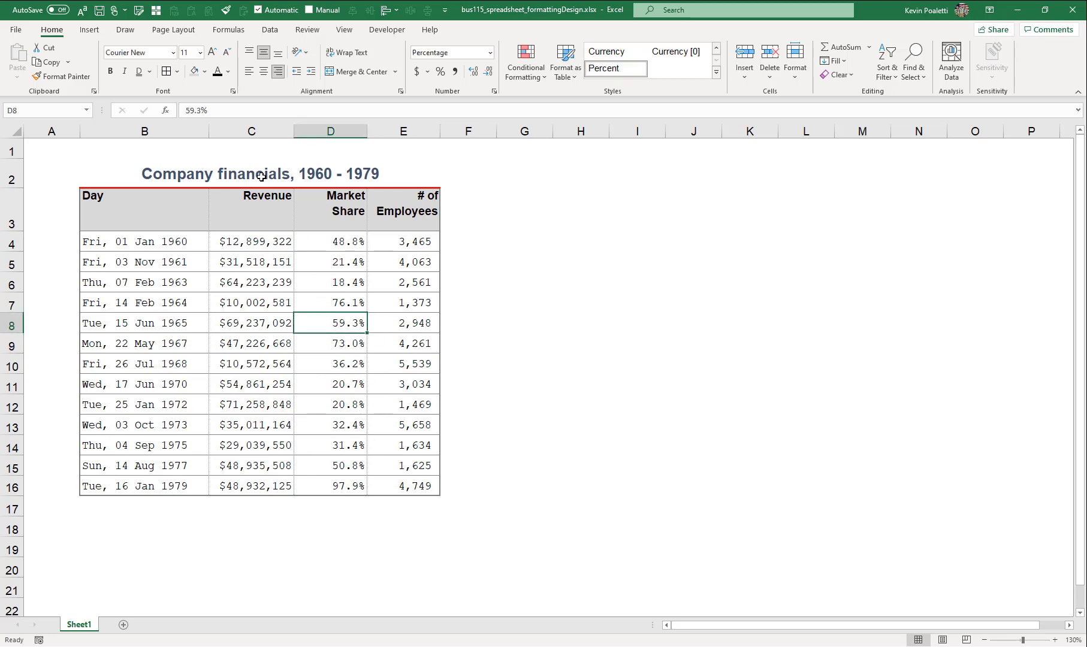
left_click(178, 72)
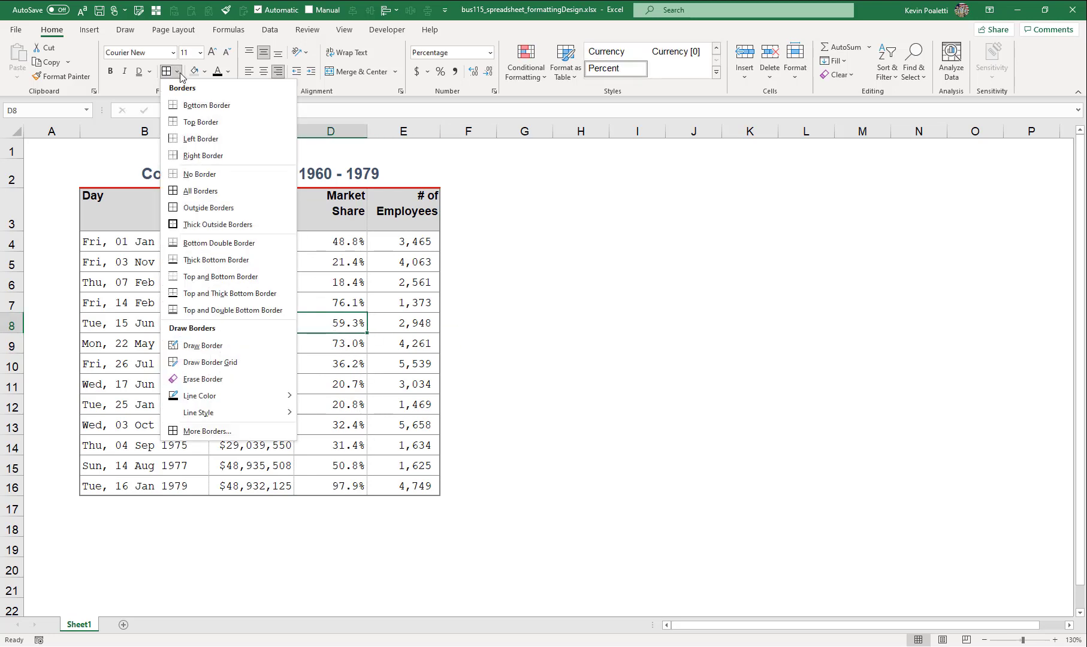
left_click(226, 433)
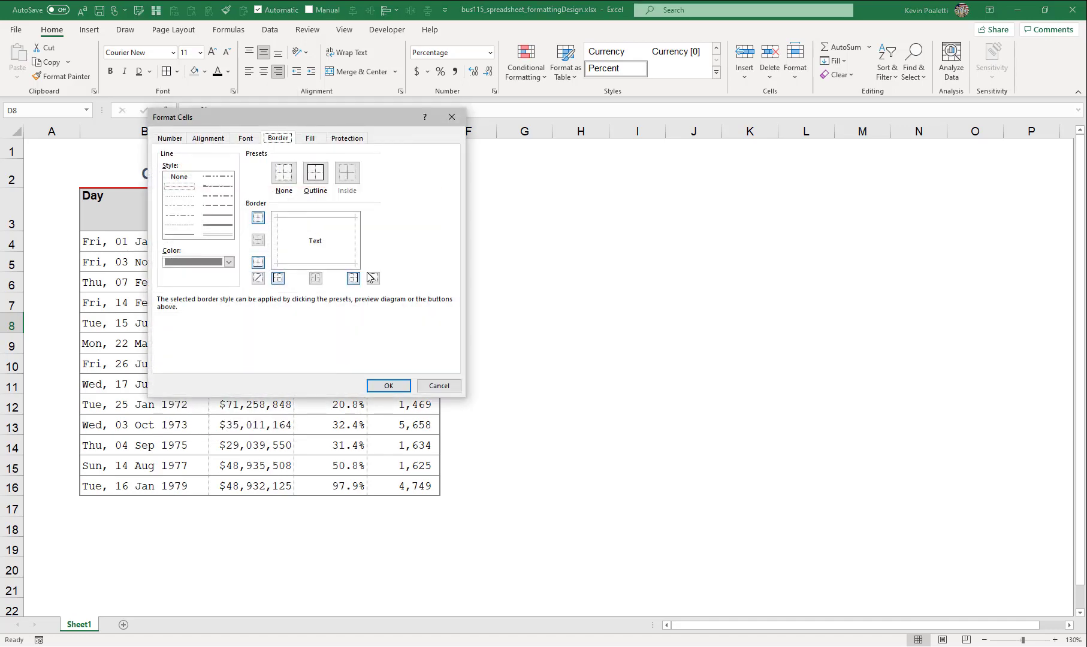
left_click(373, 279)
left_click(257, 278)
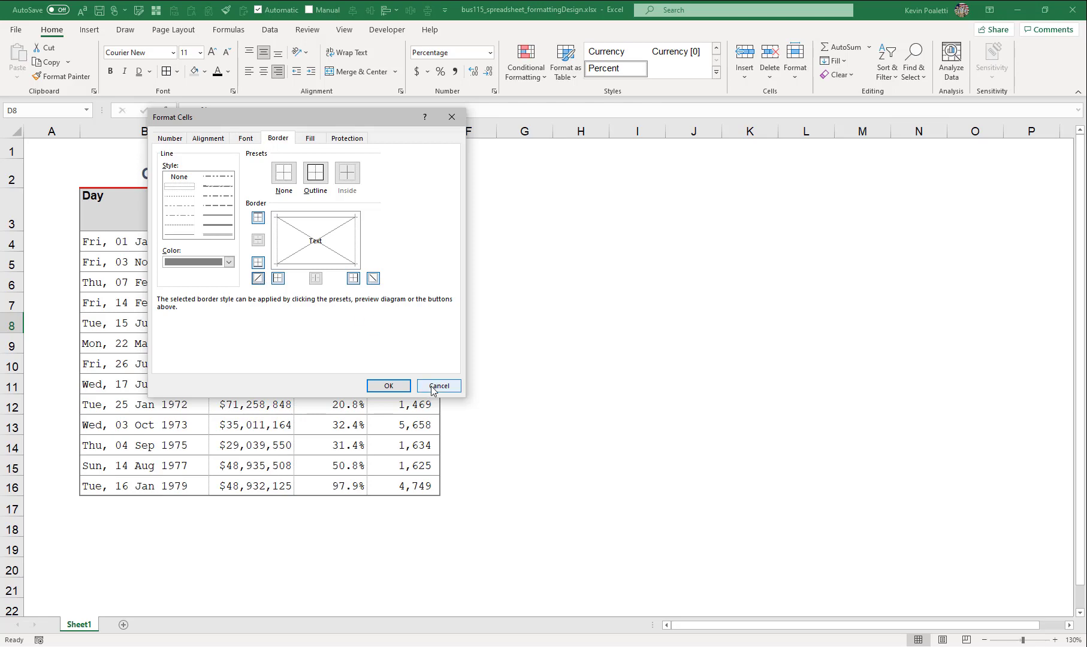
left_click(403, 385)
left_click(318, 406)
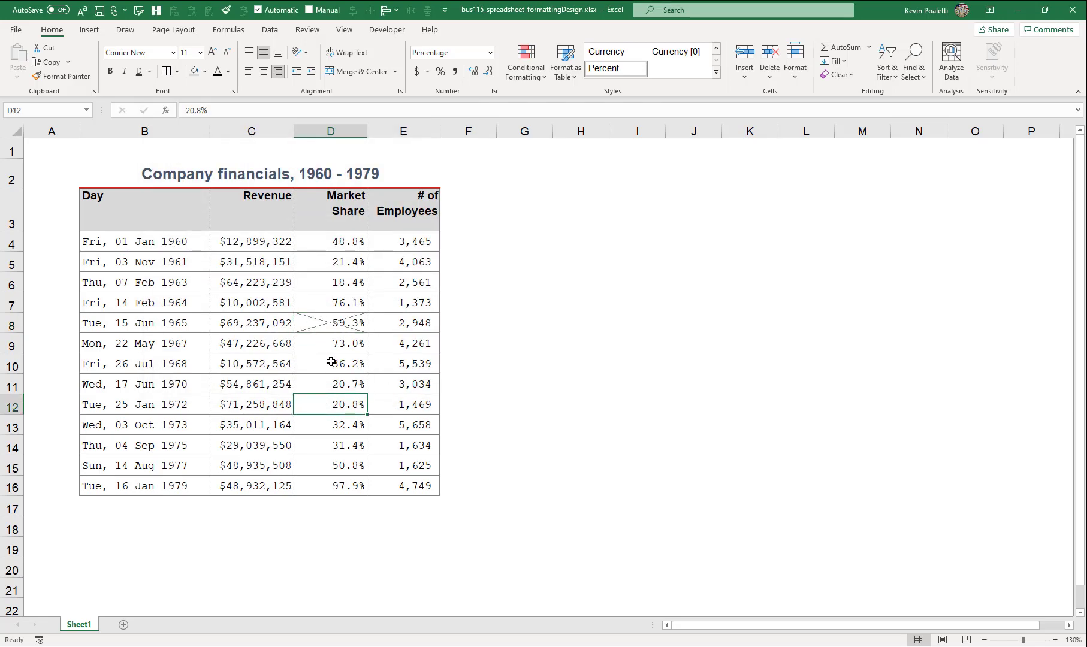
- Delete the value in the crossed-out cell D8, and undo the deletion
left_click(319, 325)
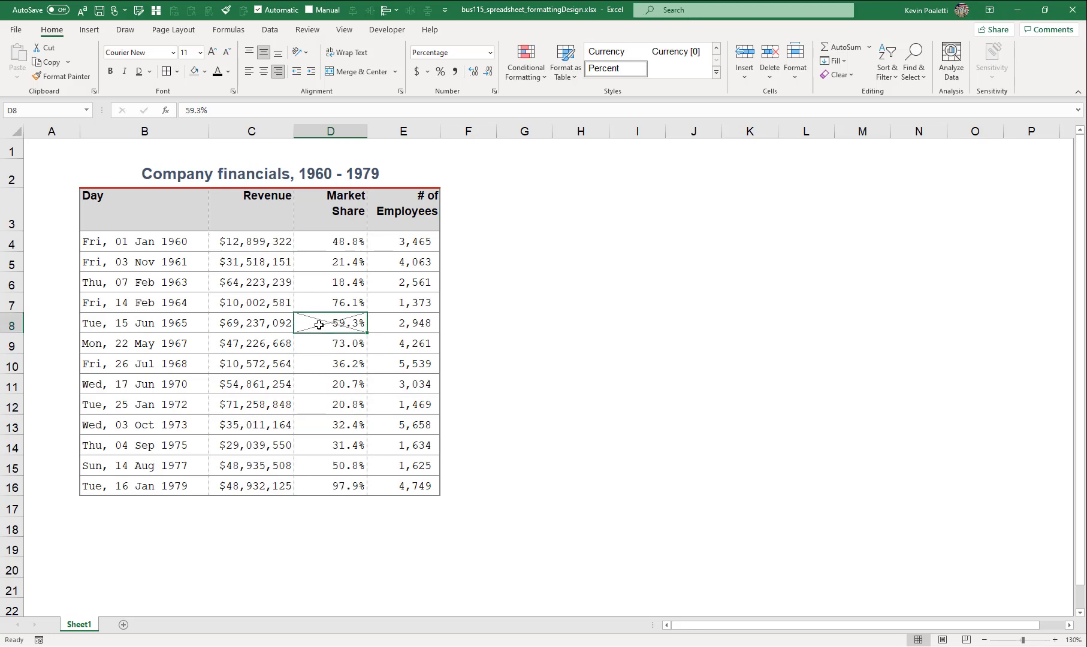
key("Delete")
key("ctrl+z")
- Copy the crossed-out formatting of D8 onto D12 with Format Painter
left_click(61, 76)
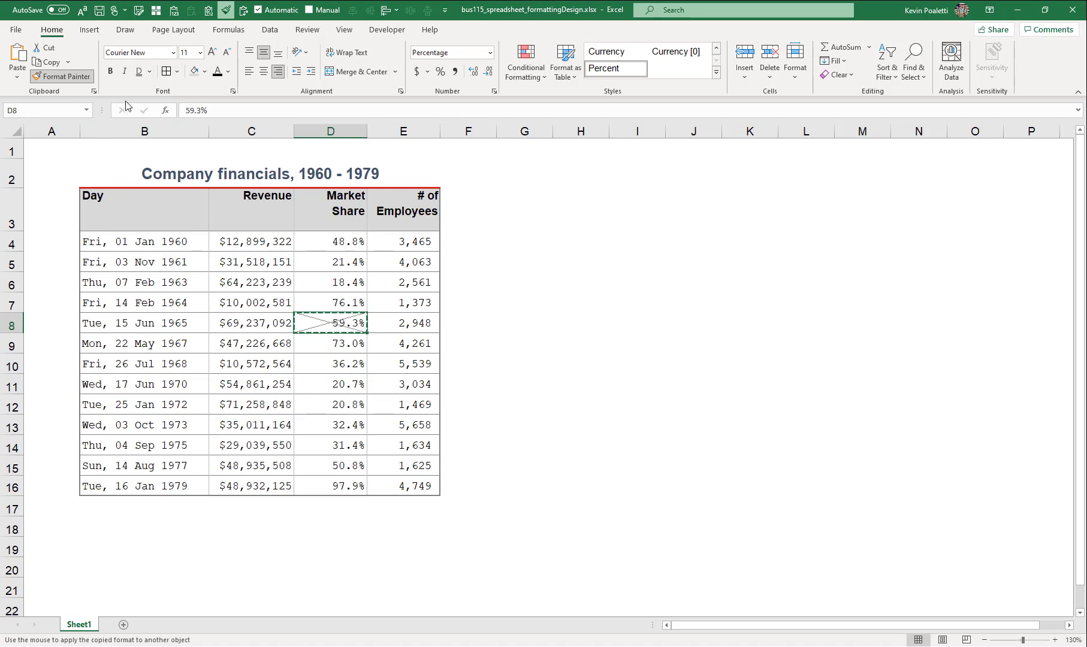
left_click(304, 406)
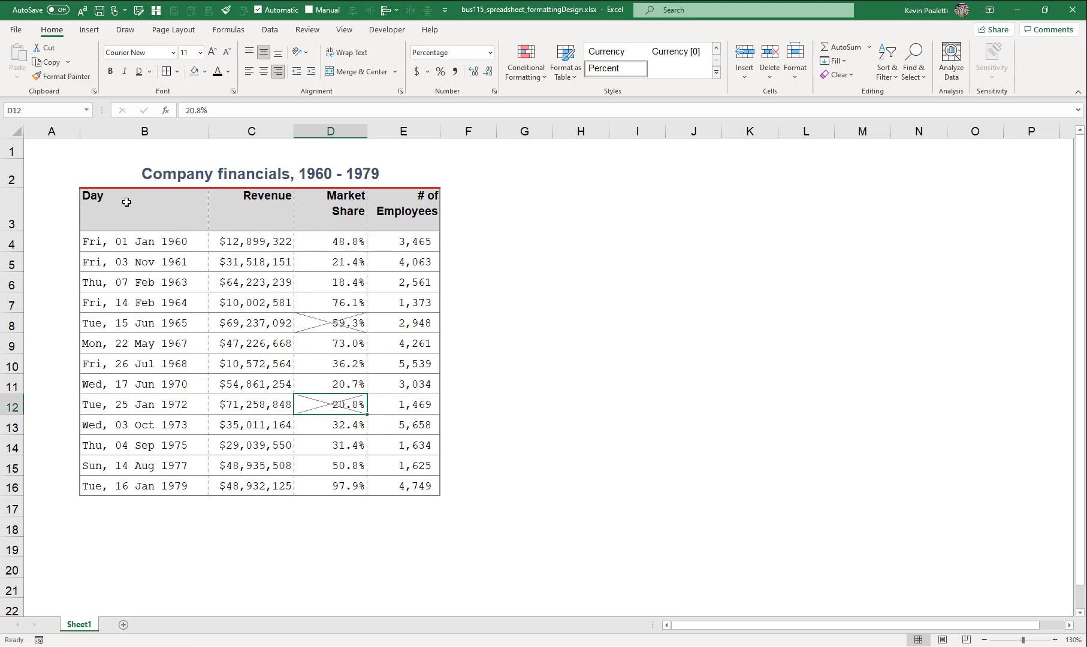
left_click(96, 174)
left_click(64, 163)
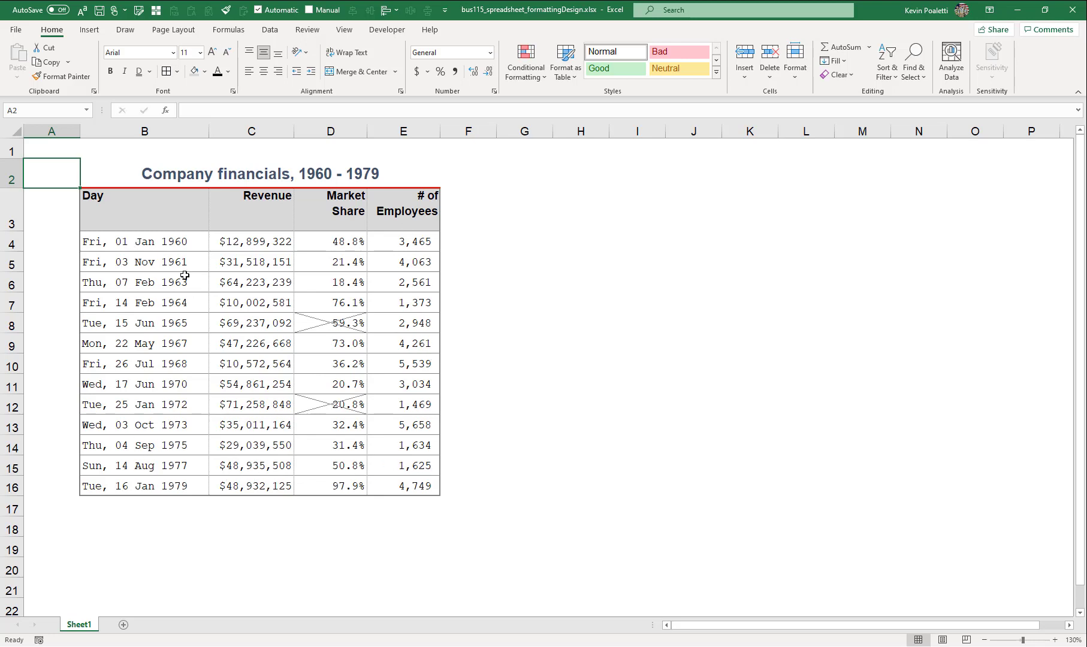
- Center the header texts in B3:E3 horizontally
left_click_drag(141, 206, 405, 198)
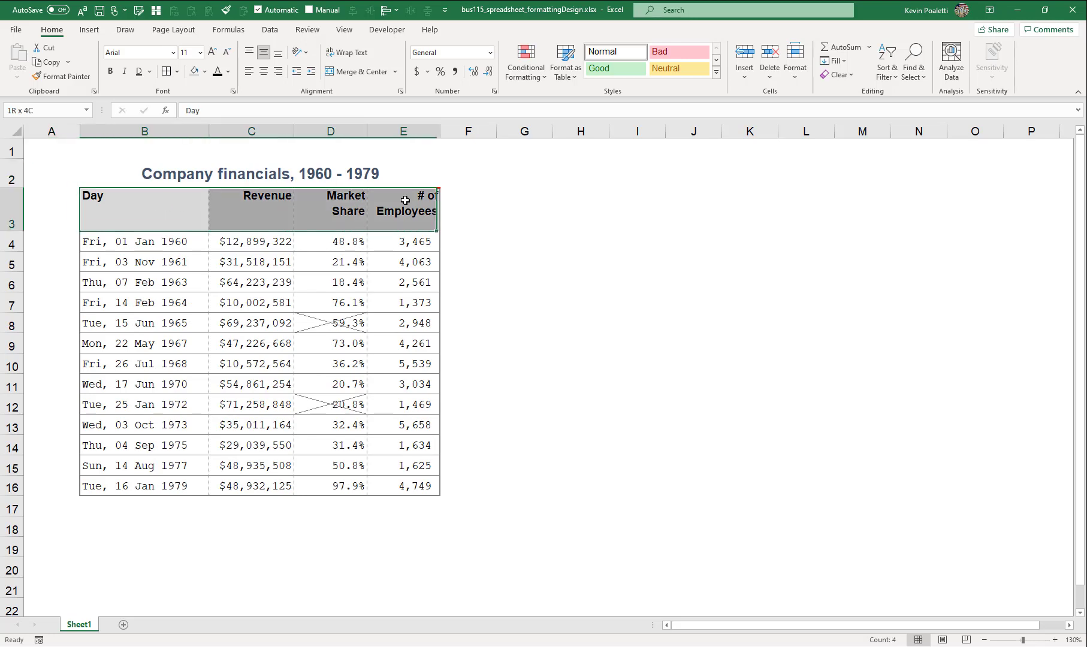
left_click(263, 72)
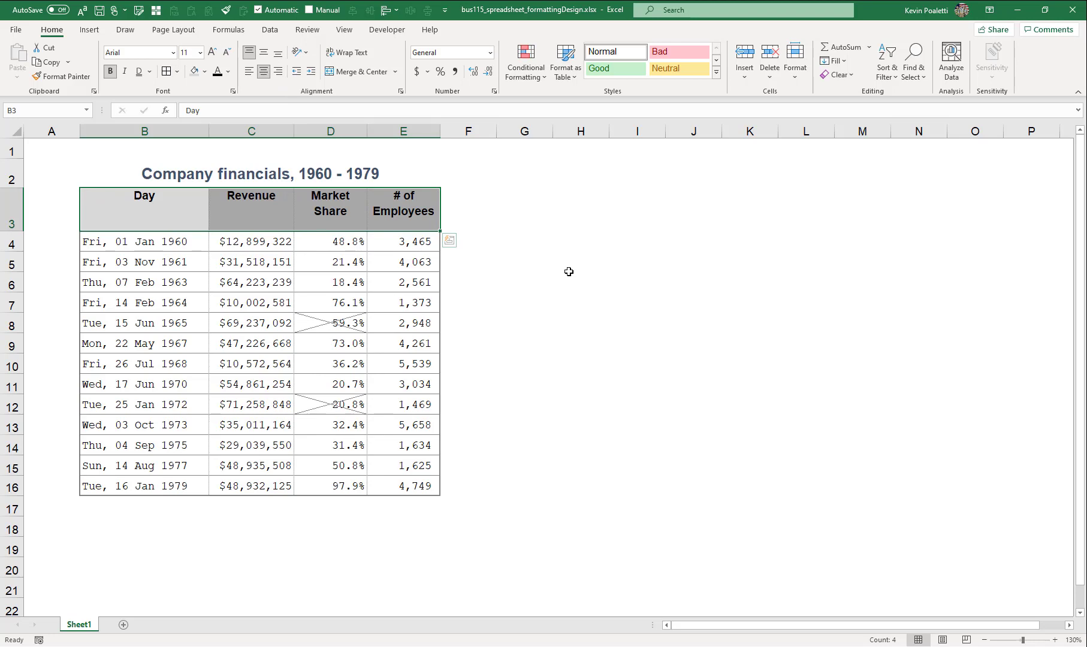
left_click(522, 278)
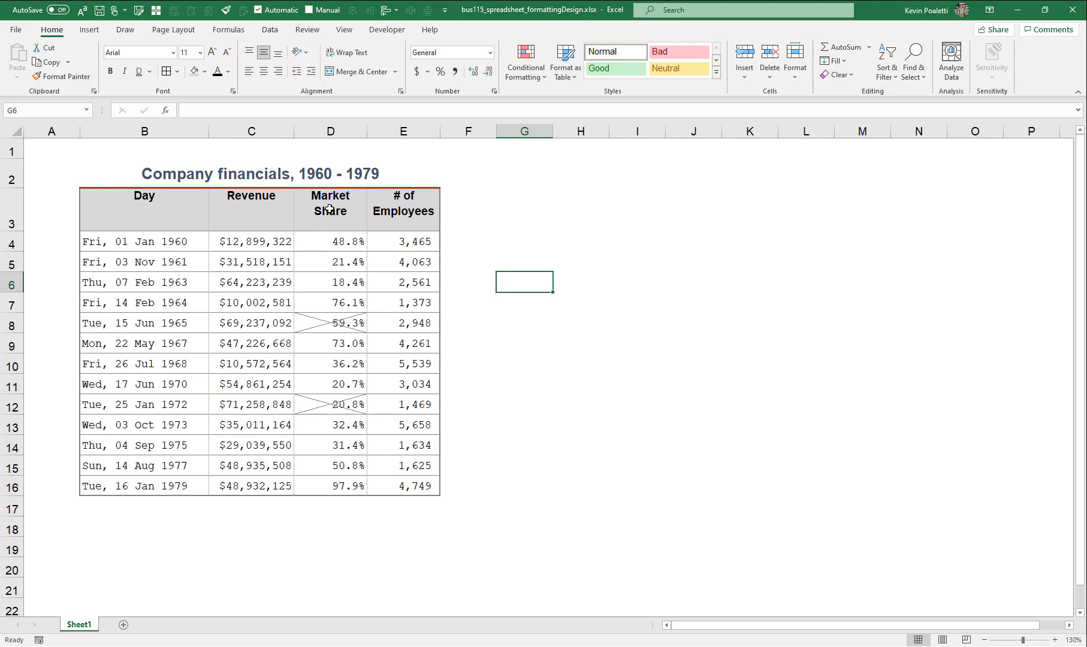